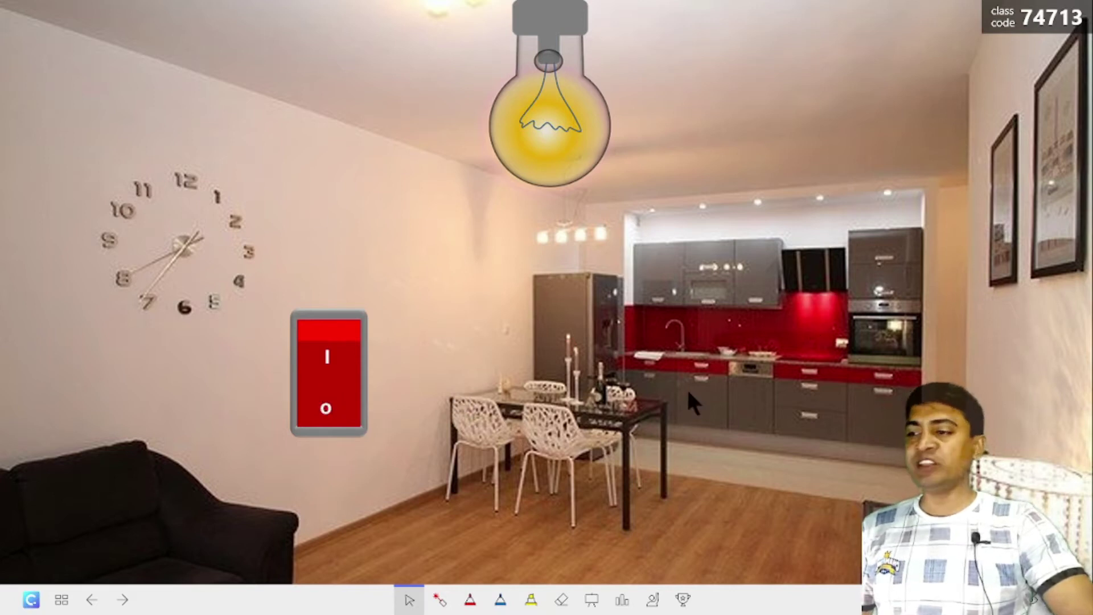
Click the red switch four times to toggle the room dark, lit, dark, lit, then end the show
left_click(327, 393)
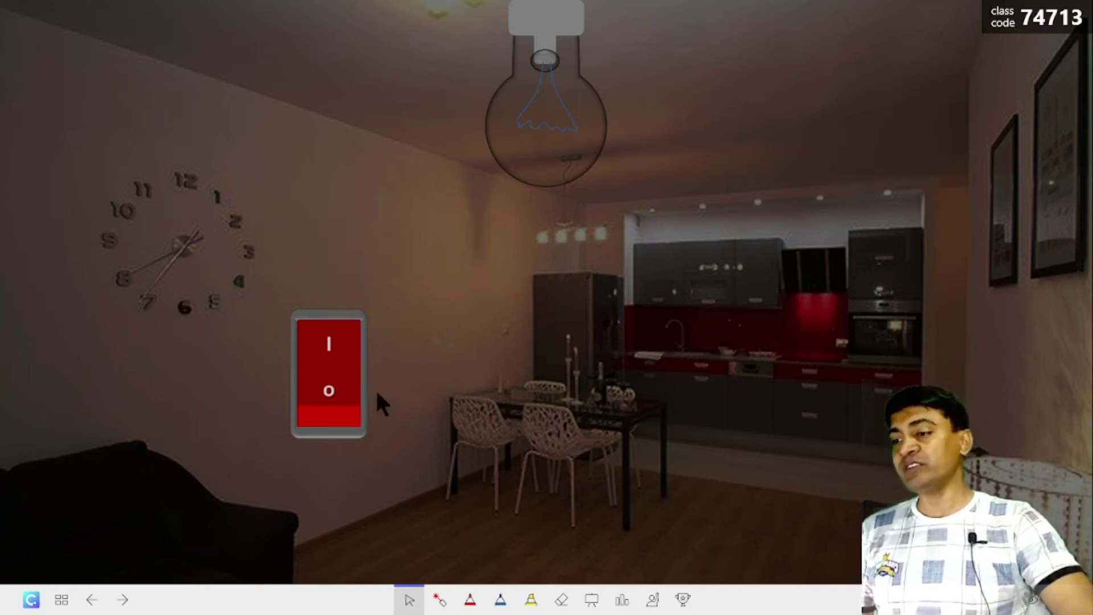
left_click(328, 387)
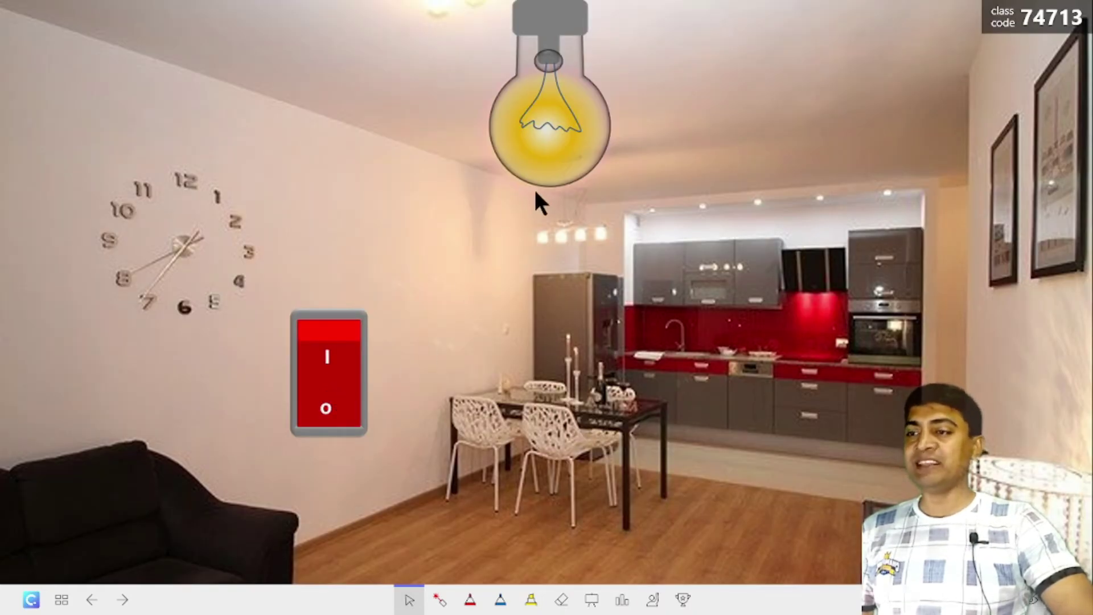
left_click(330, 389)
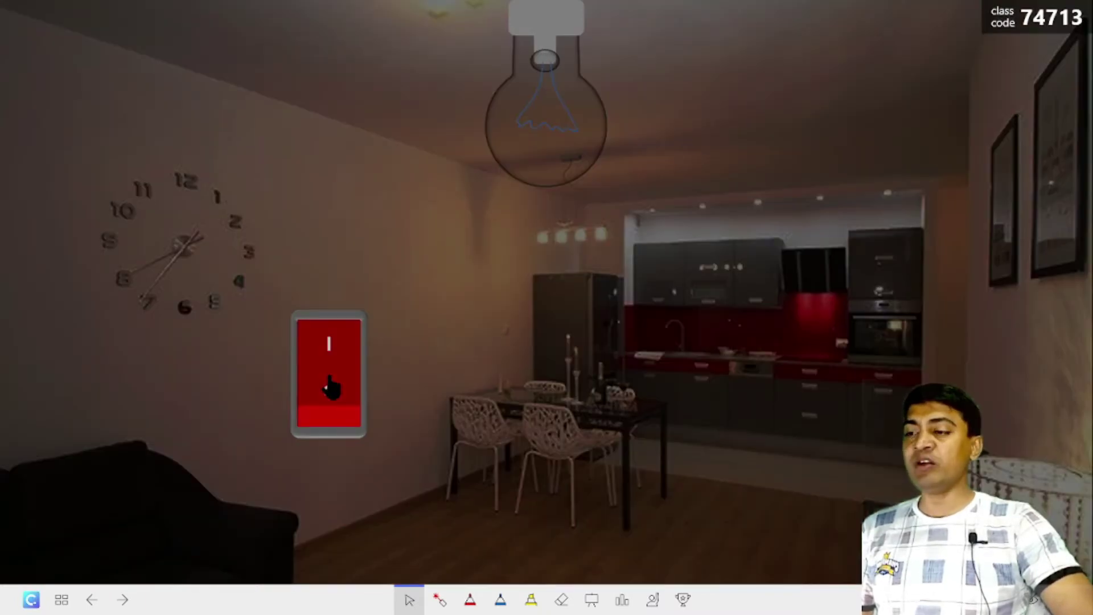
left_click(330, 388)
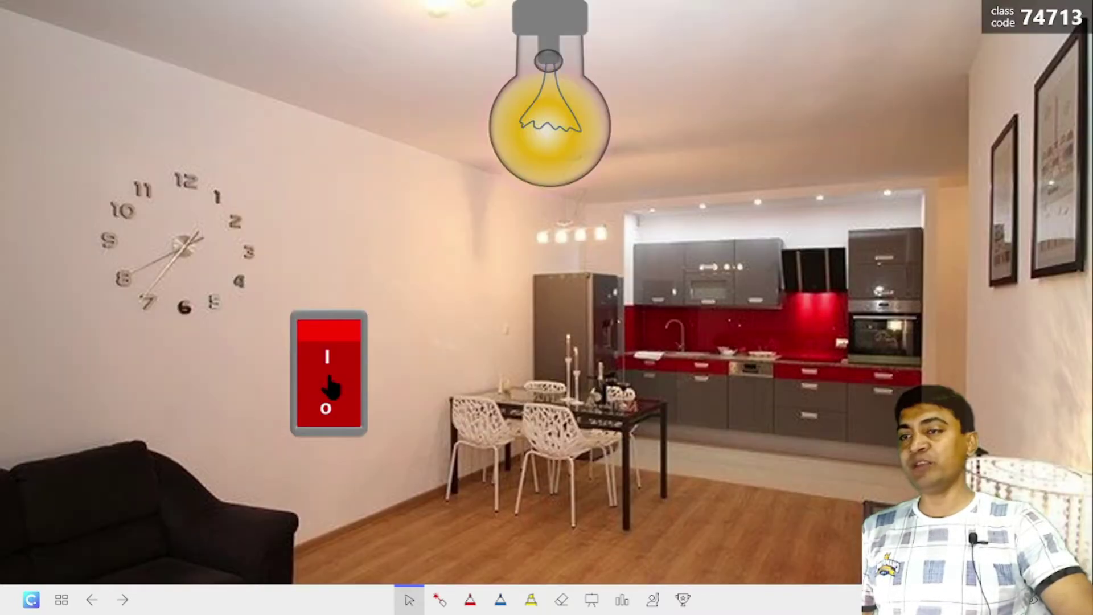
right_click(449, 306)
left_click(496, 535)
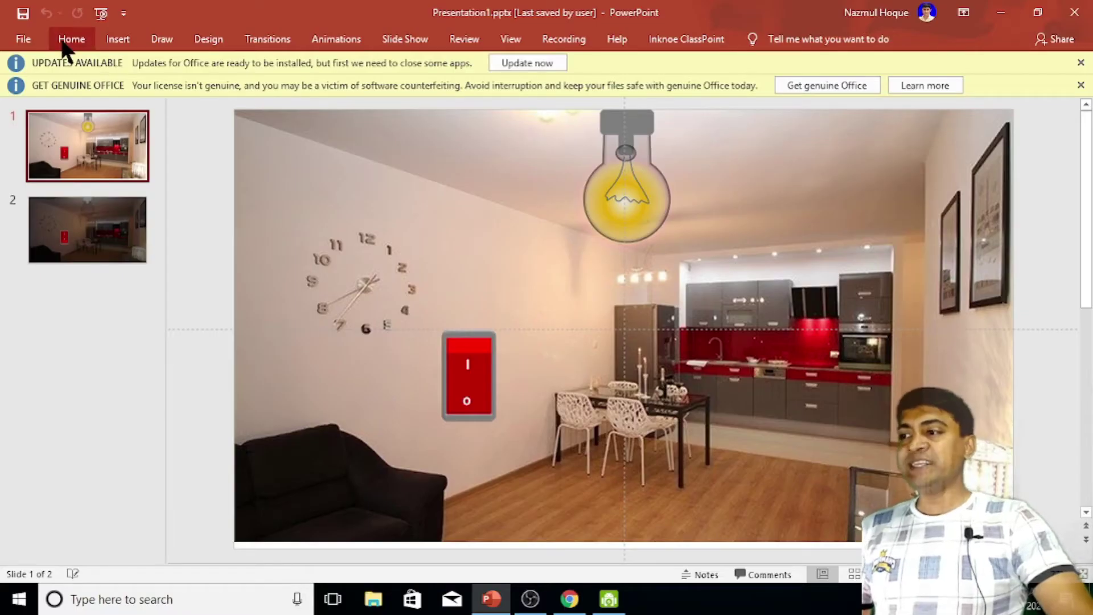
Insert a Blank-layout slide and drag it to position 3, after the dark room slide
left_click(63, 42)
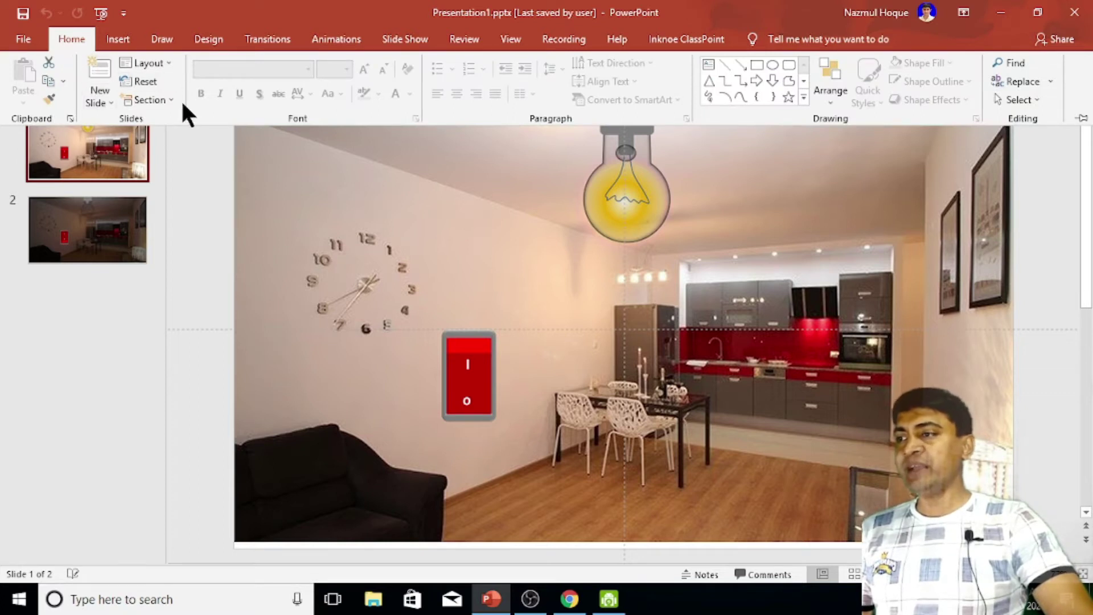
left_click(109, 101)
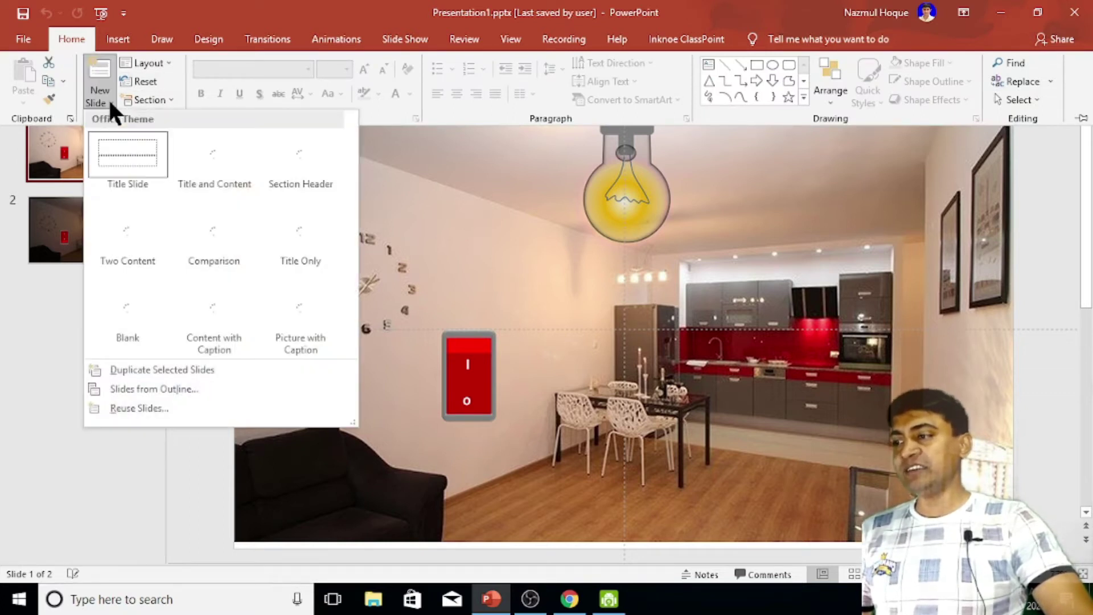
left_click(117, 304)
mouse_move(61, 220)
left_mouse_down()
mouse_move(72, 305)
mouse_move(54, 320)
left_mouse_up()
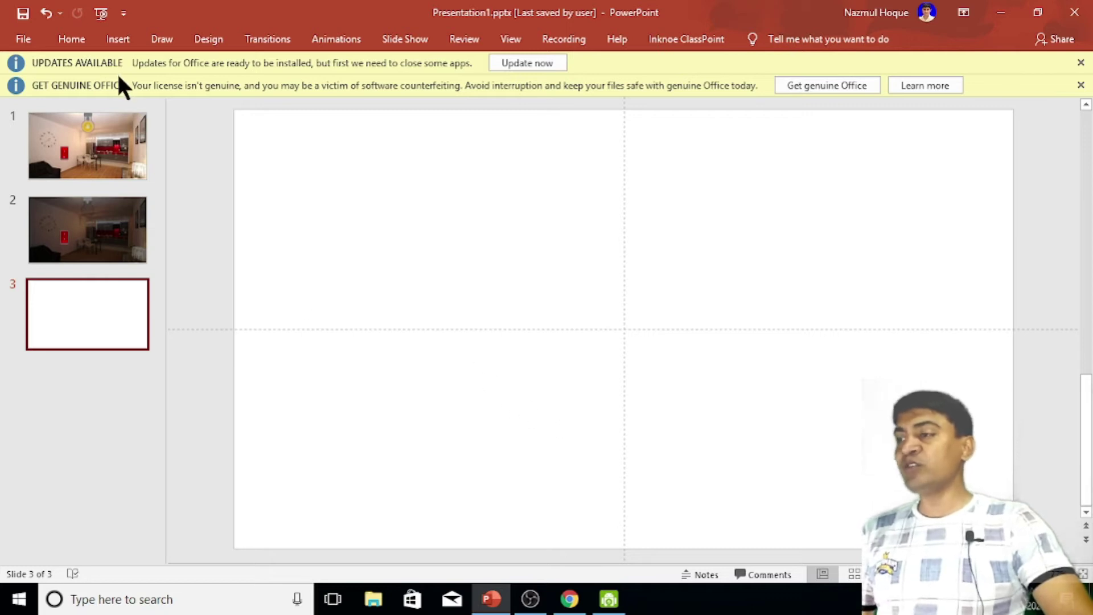
Draw a tall rounded rectangle near the slide's upper left and square off its corners
left_click(117, 43)
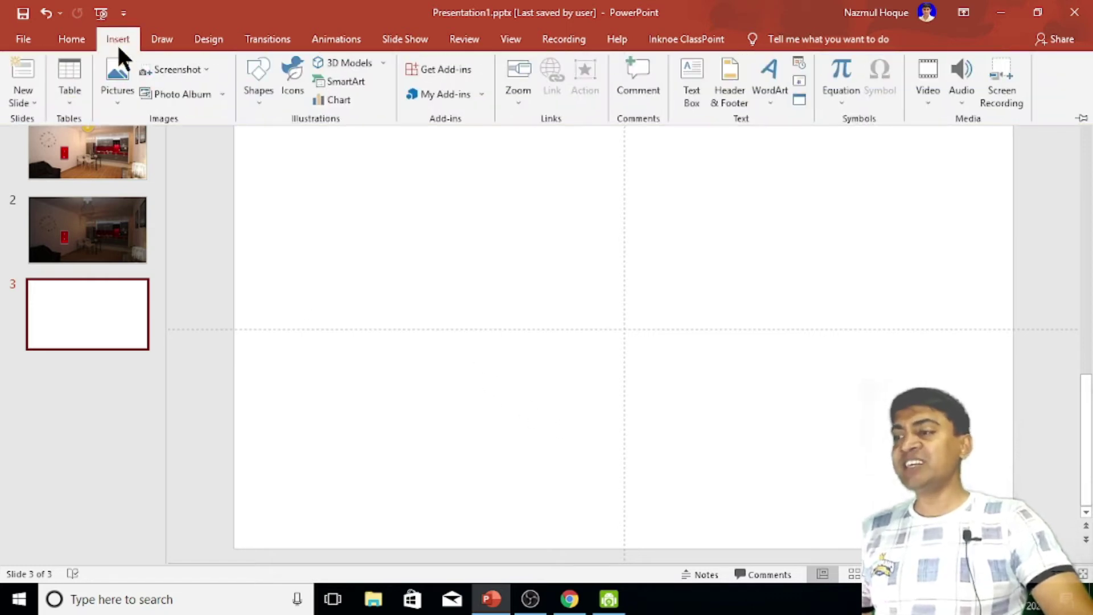
left_click(253, 98)
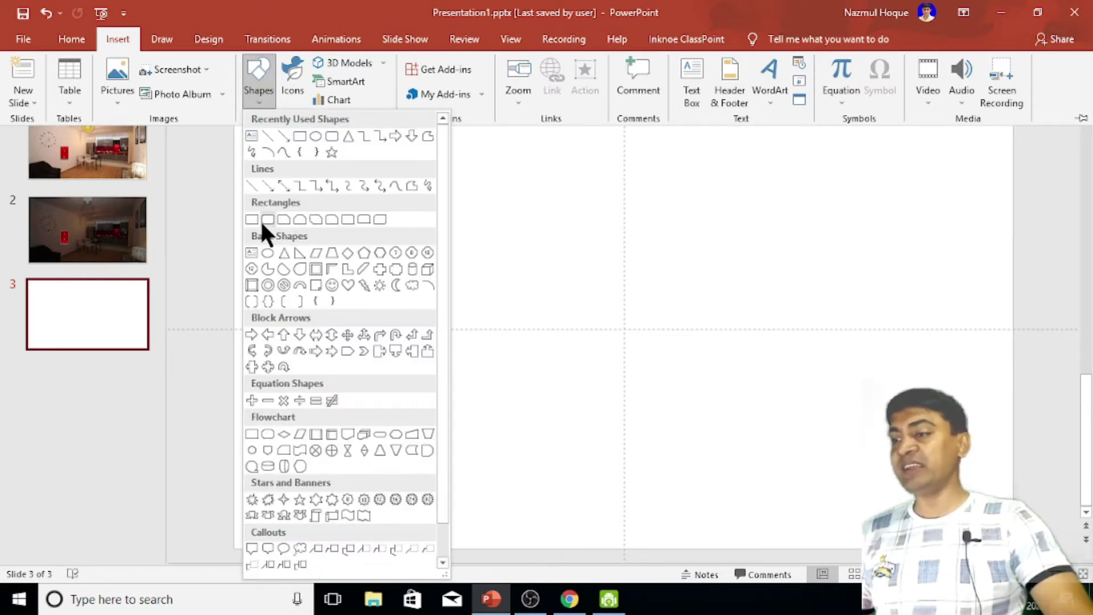
left_click(265, 220)
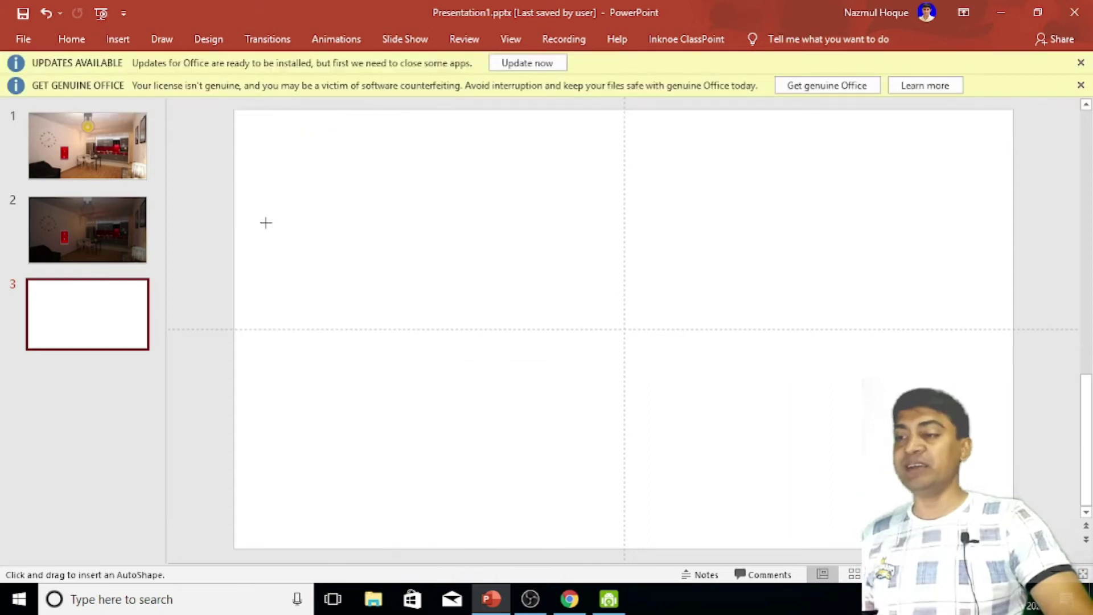
left_click_drag(313, 192, 395, 348)
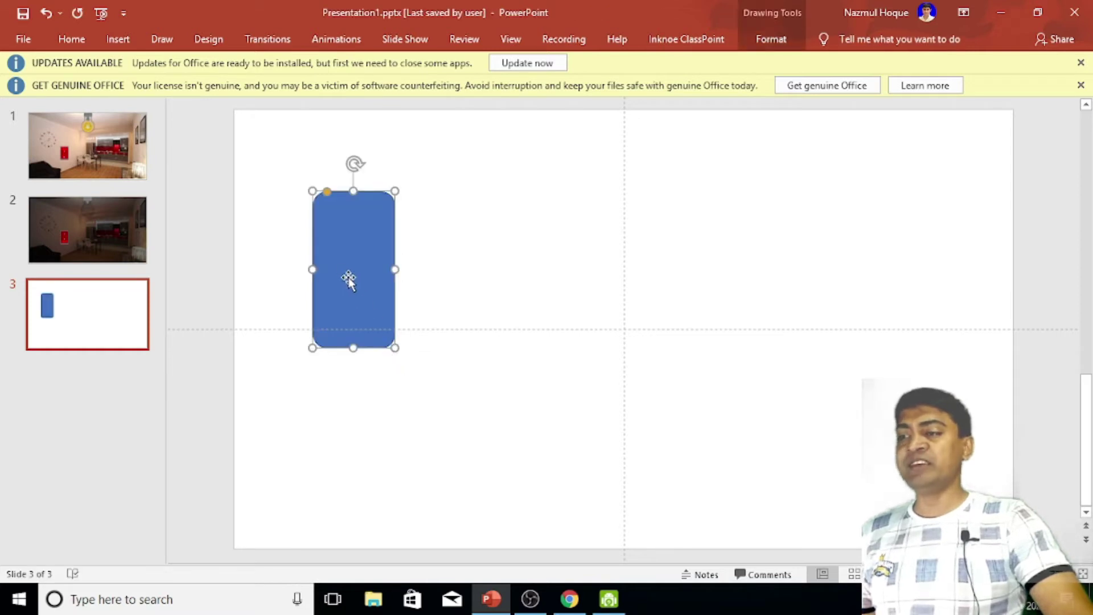
mouse_move(329, 195)
left_mouse_down()
mouse_move(318, 200)
mouse_move(354, 227)
left_mouse_up()
key("Delete")
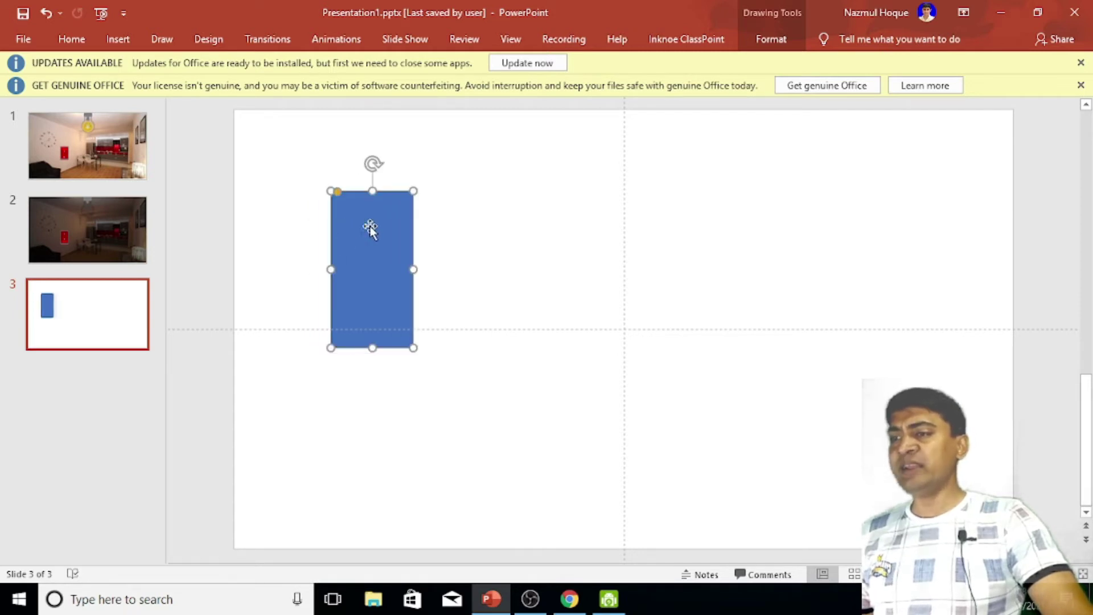
Remove the rectangle's outline, fill it grey, and duplicate it with Ctrl+D
left_click(743, 41)
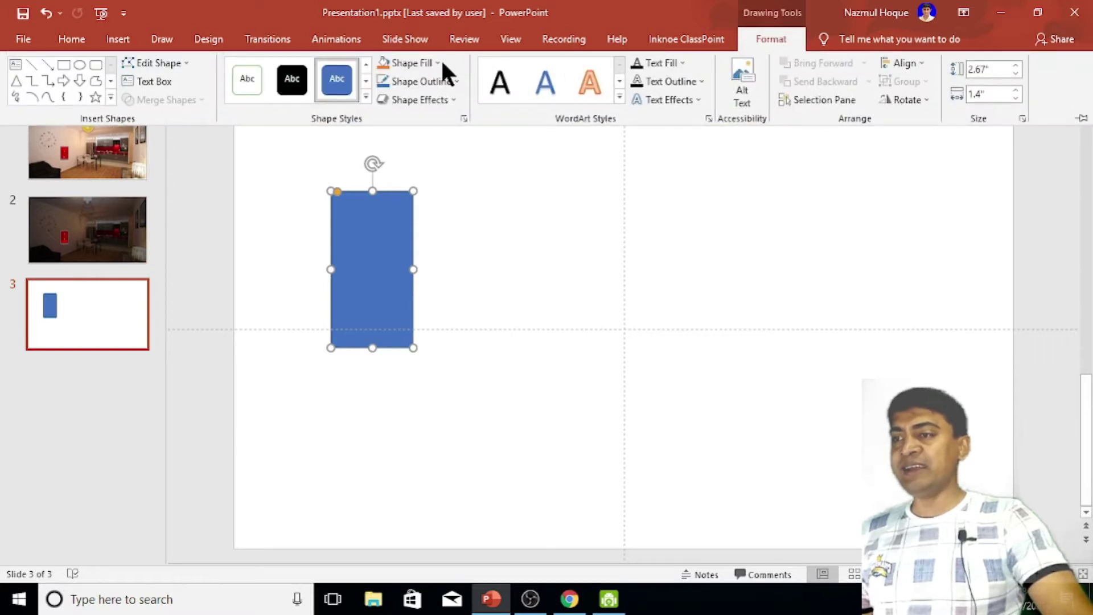
left_click(452, 82)
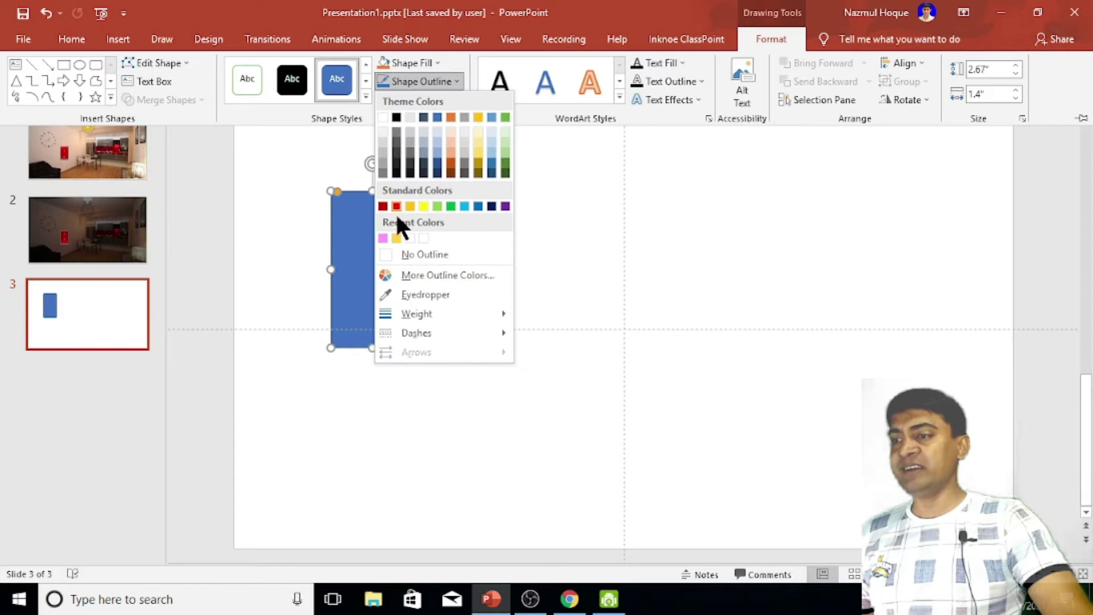
left_click(404, 254)
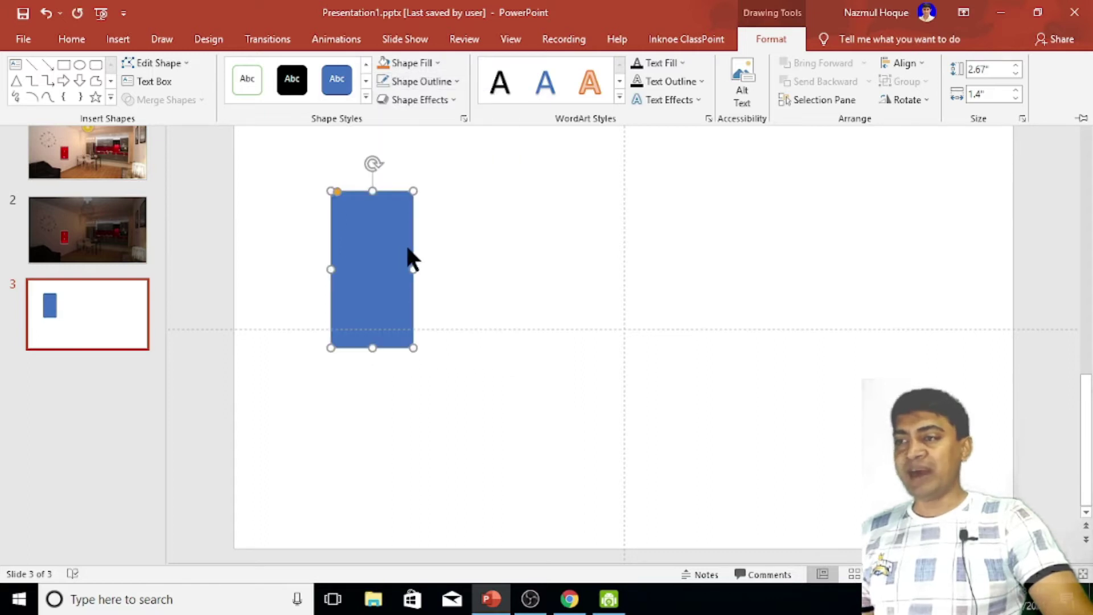
left_click(432, 63)
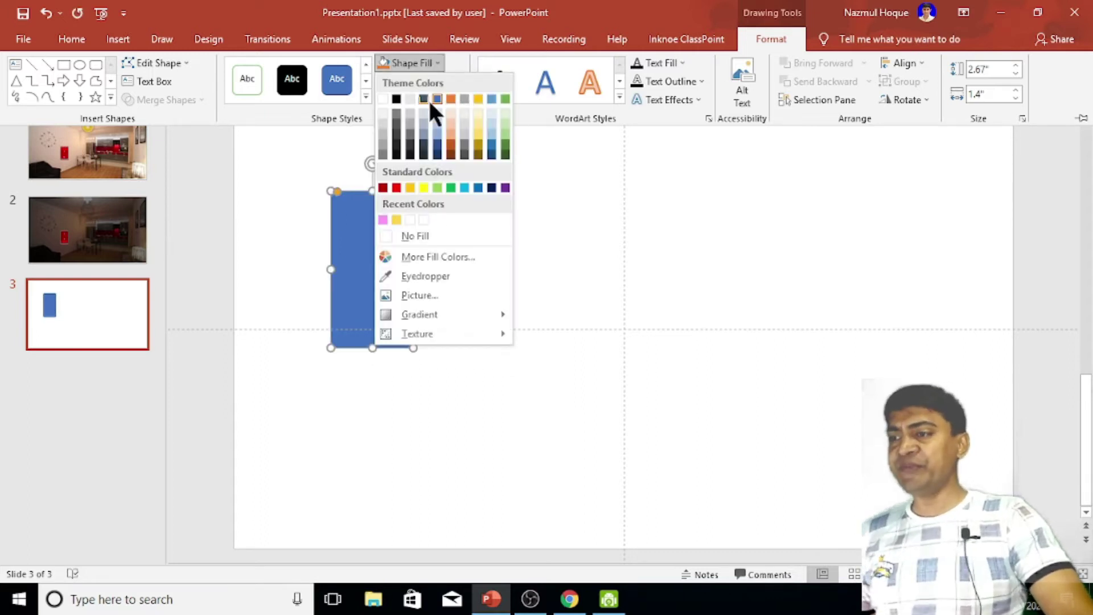
left_click(383, 146)
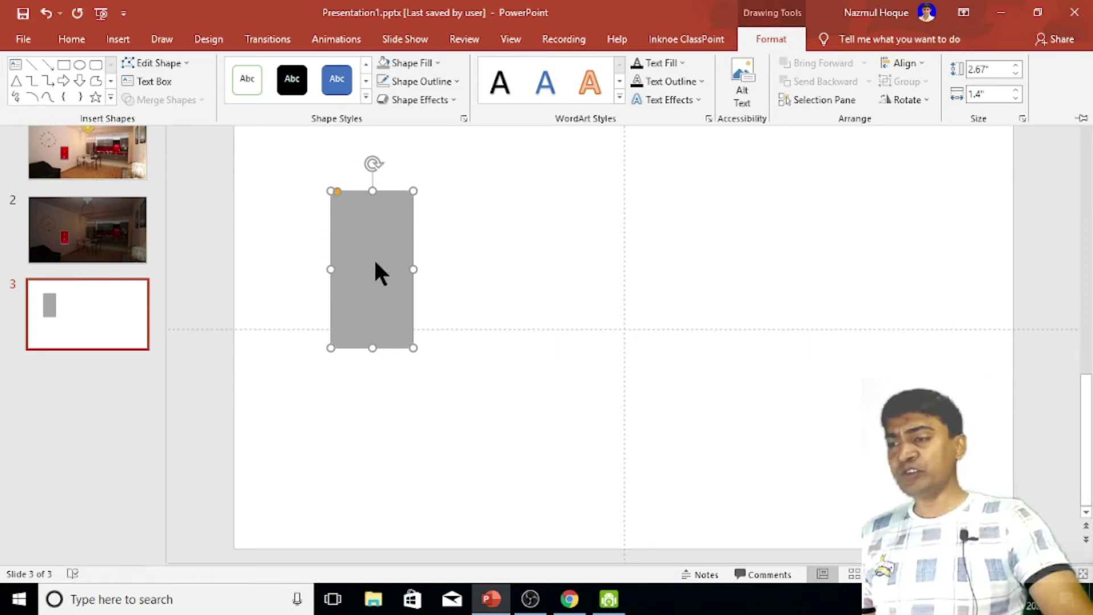
key("ctrl+d")
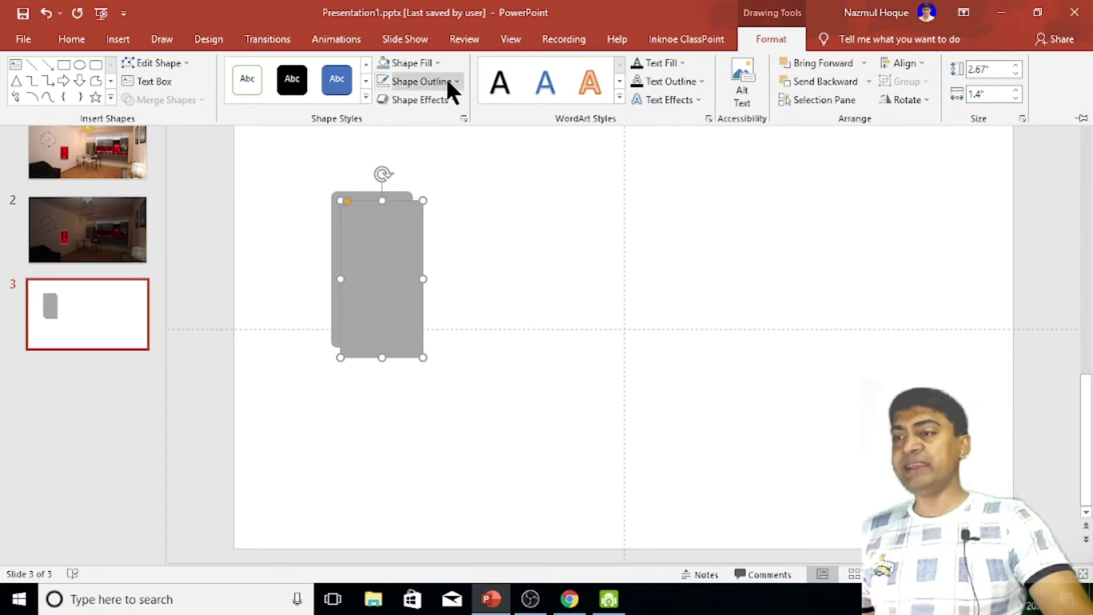
Fill the copy dark red and shrink it to fit inside the grey rectangle
left_click(438, 63)
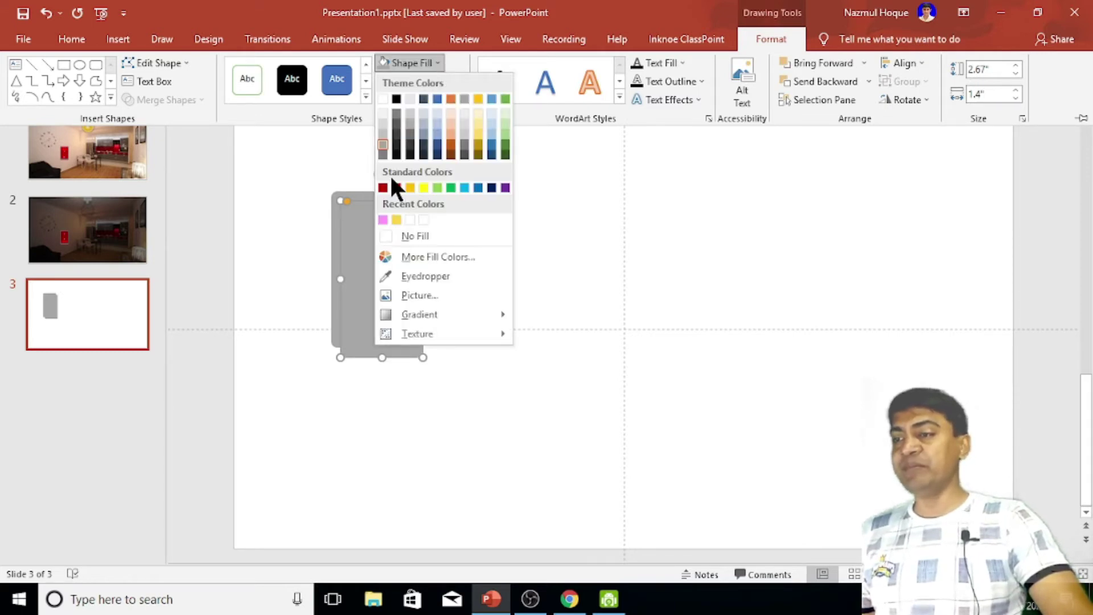
left_click(383, 188)
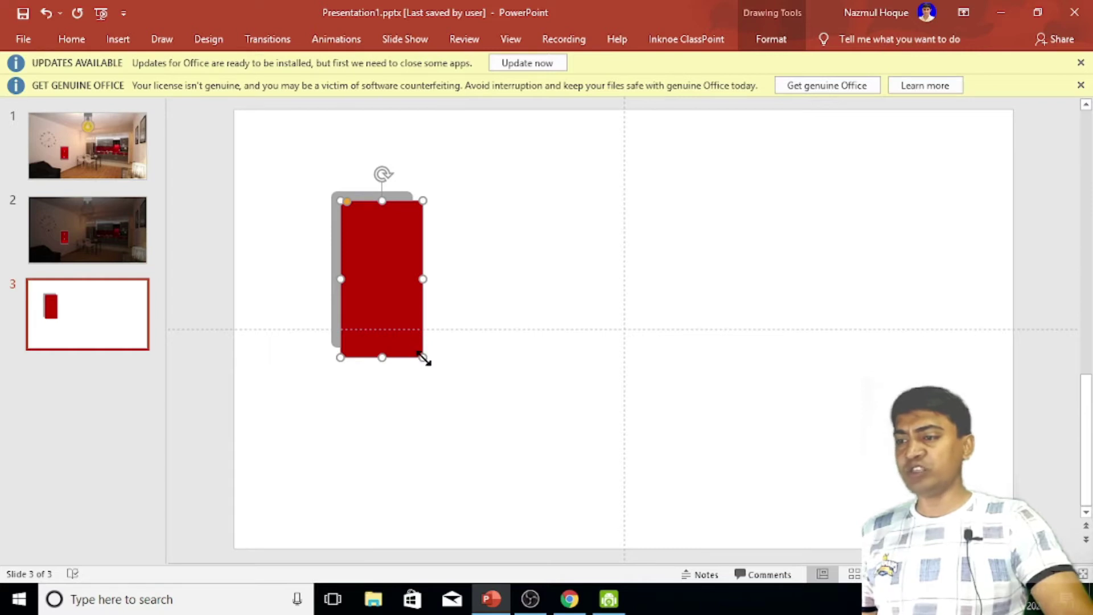
key("Escape")
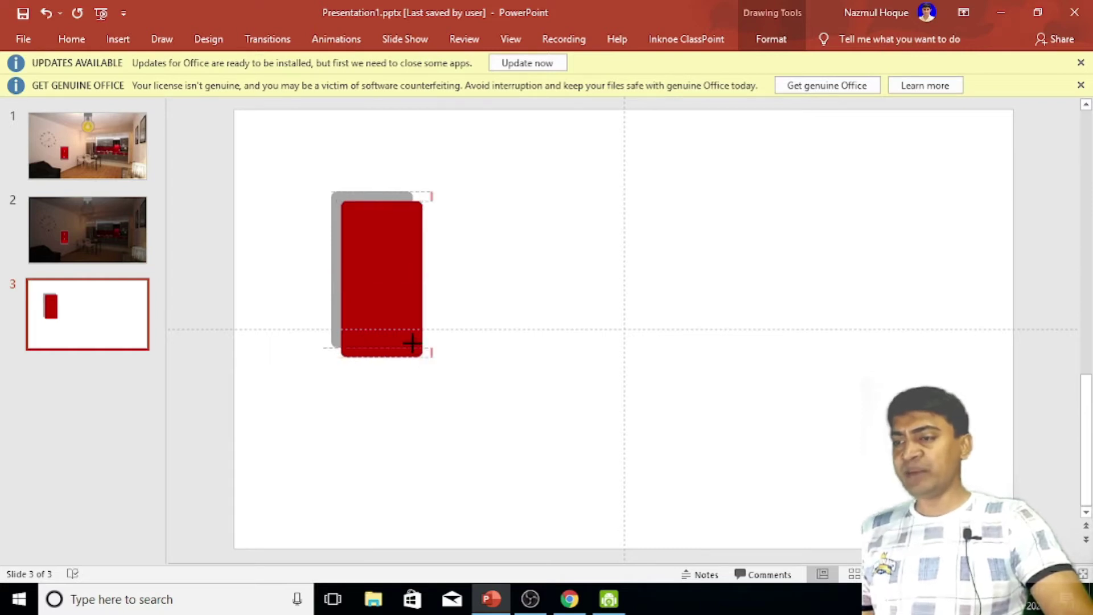
mouse_move(408, 339)
left_mouse_down()
mouse_move(386, 308)
mouse_move(373, 337)
left_mouse_up()
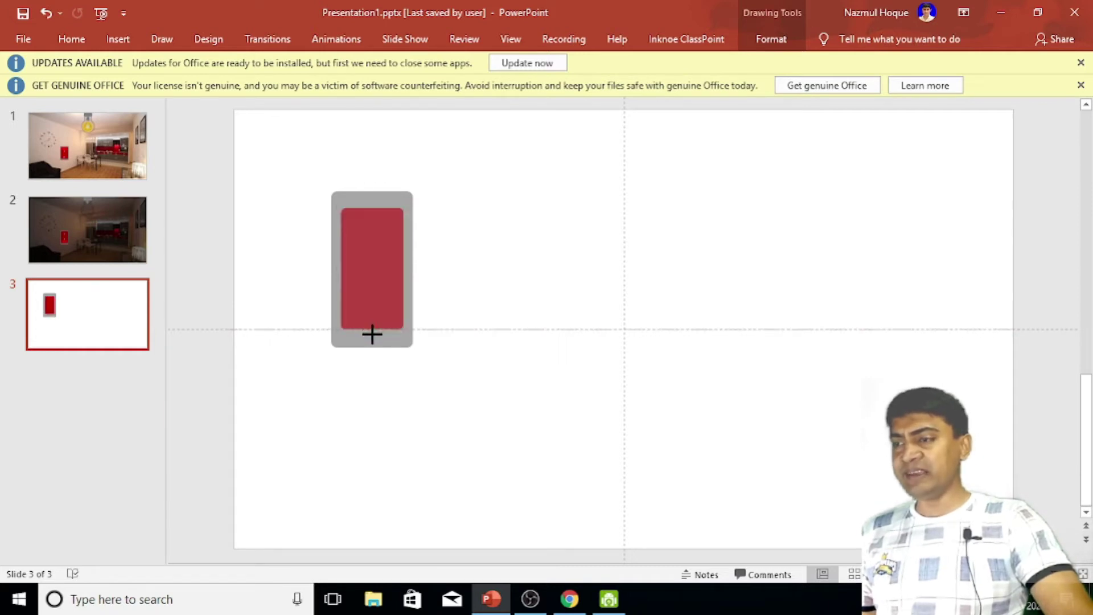
left_click_drag(372, 209, 370, 204)
left_click_drag(373, 335, 373, 336)
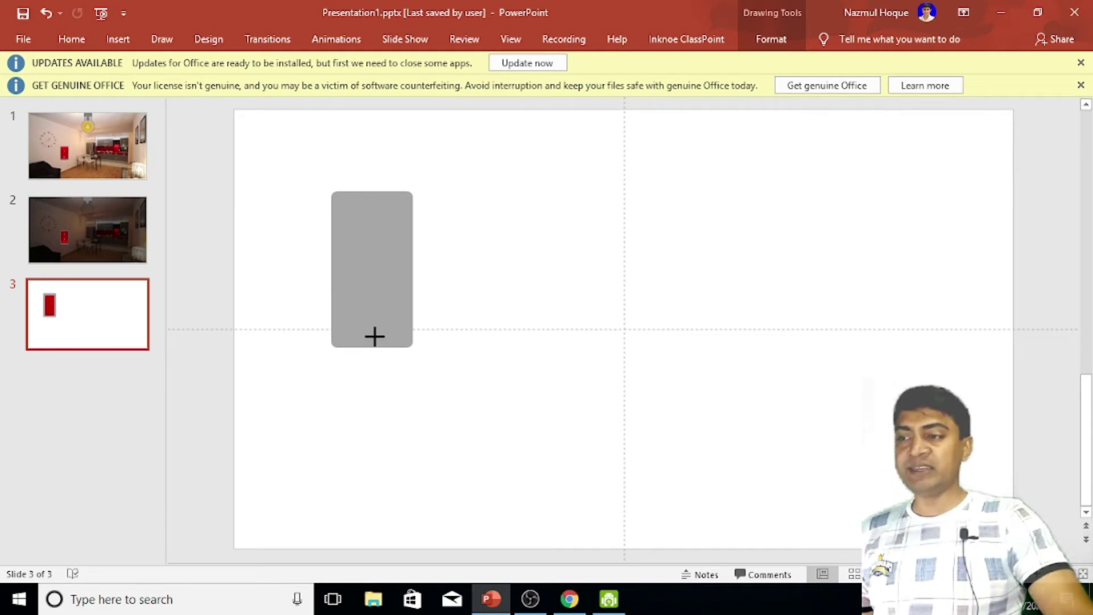
Centre the red rectangle horizontally and vertically on the grey one, then duplicate the red piece
left_click_drag(286, 144, 496, 426)
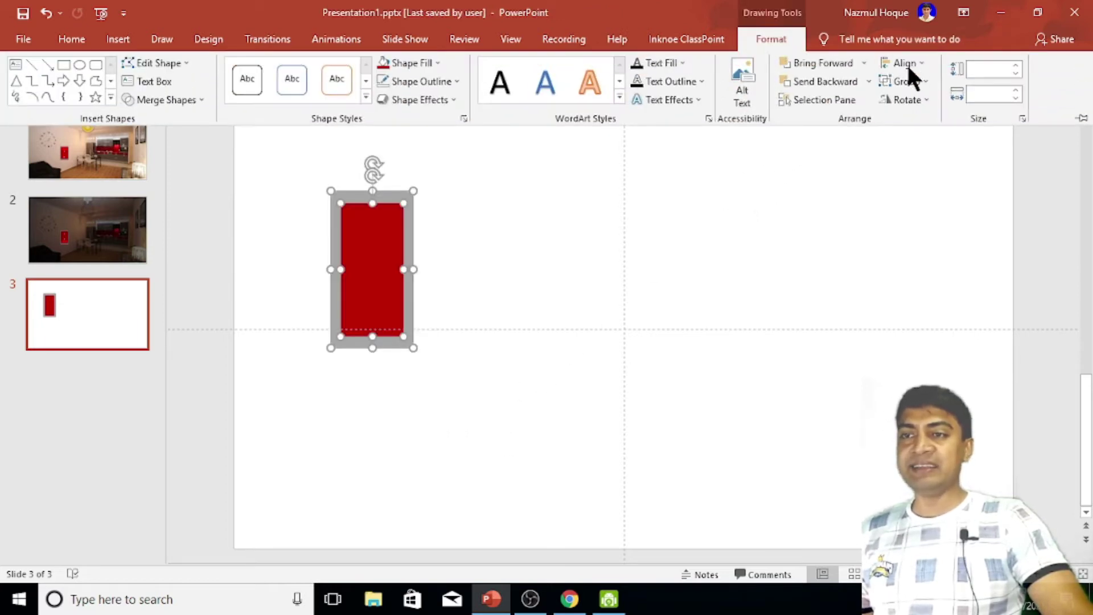
key("ctrl+z")
left_click(920, 61)
left_click(925, 103)
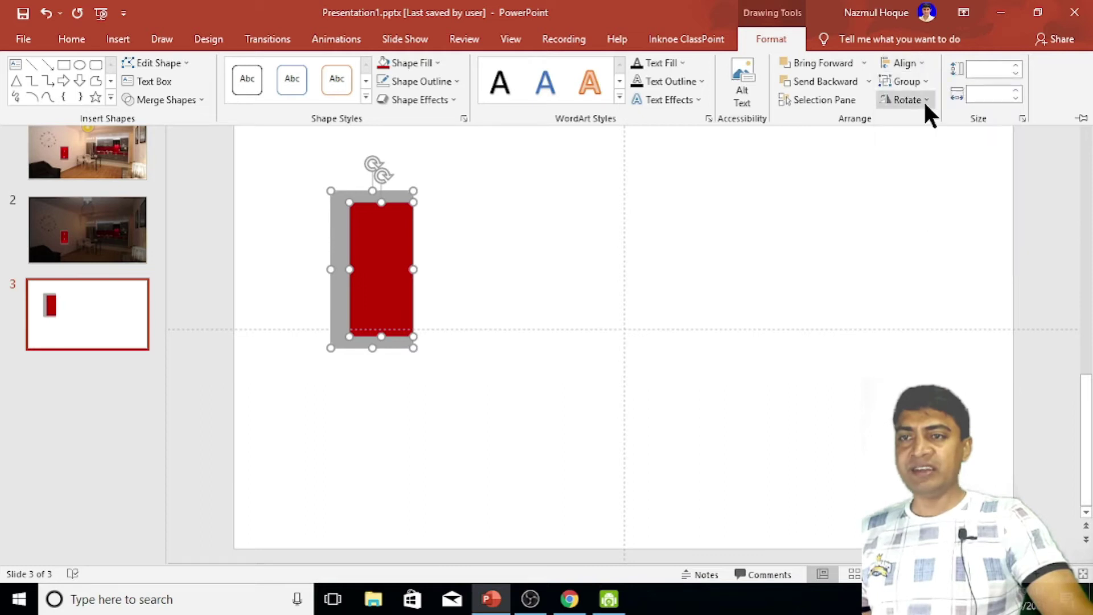
left_click(913, 62)
left_click(928, 161)
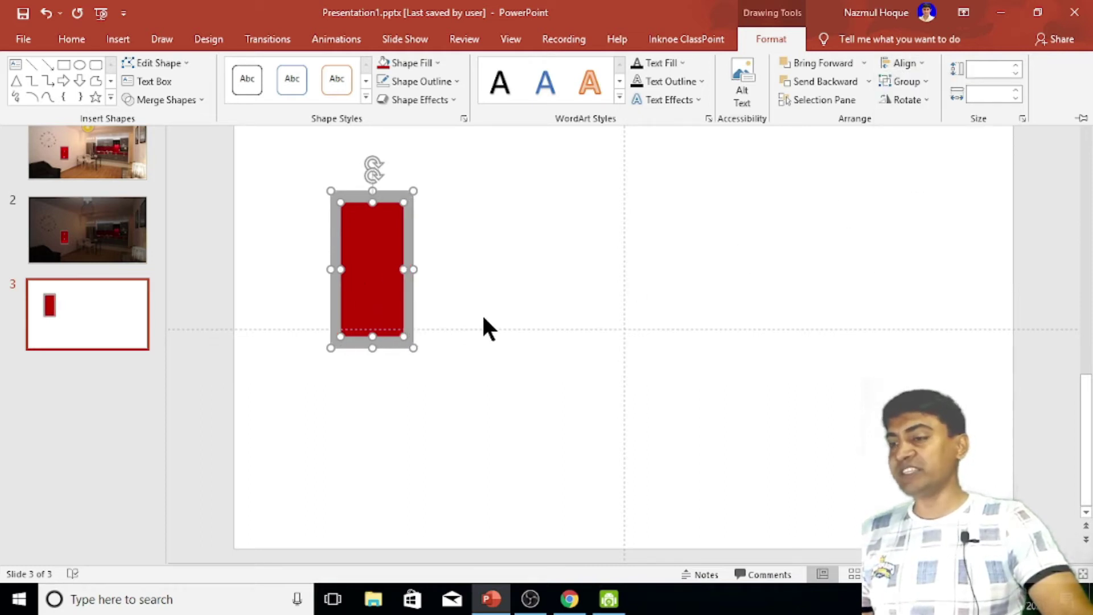
left_click(412, 266)
left_click(439, 264)
left_click(373, 254)
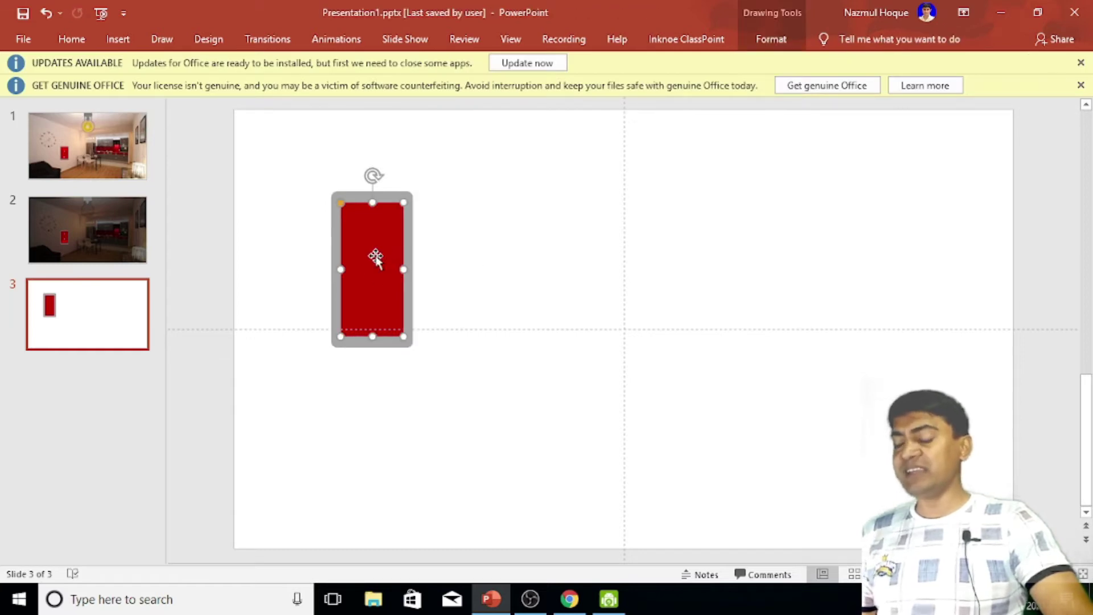
key("ctrl+d")
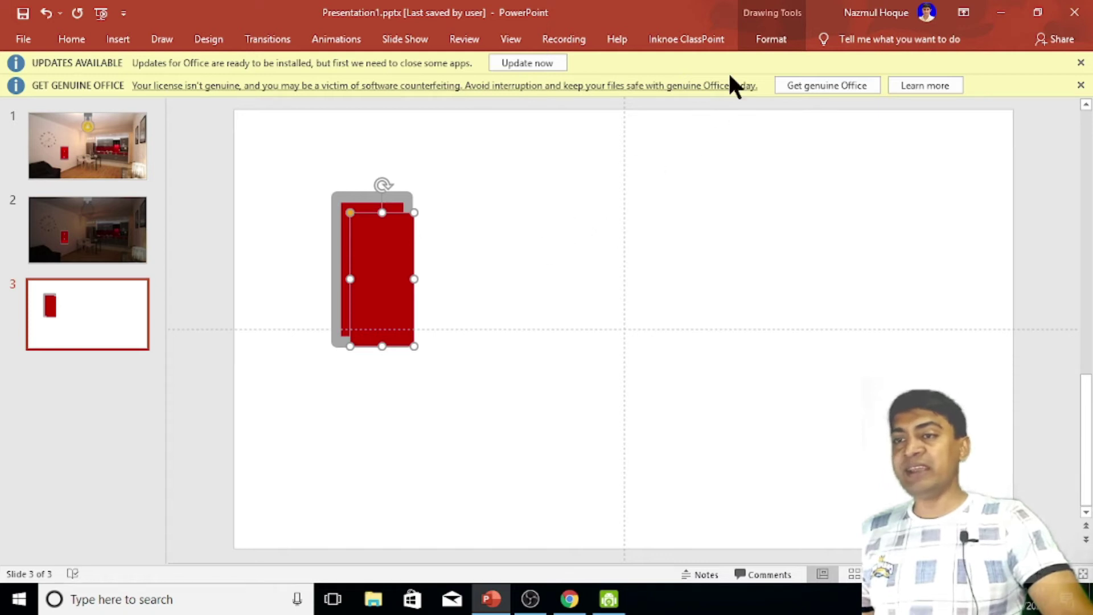
Fill the red duplicate bright red and shorten it into a band across the switch's top
left_click(762, 38)
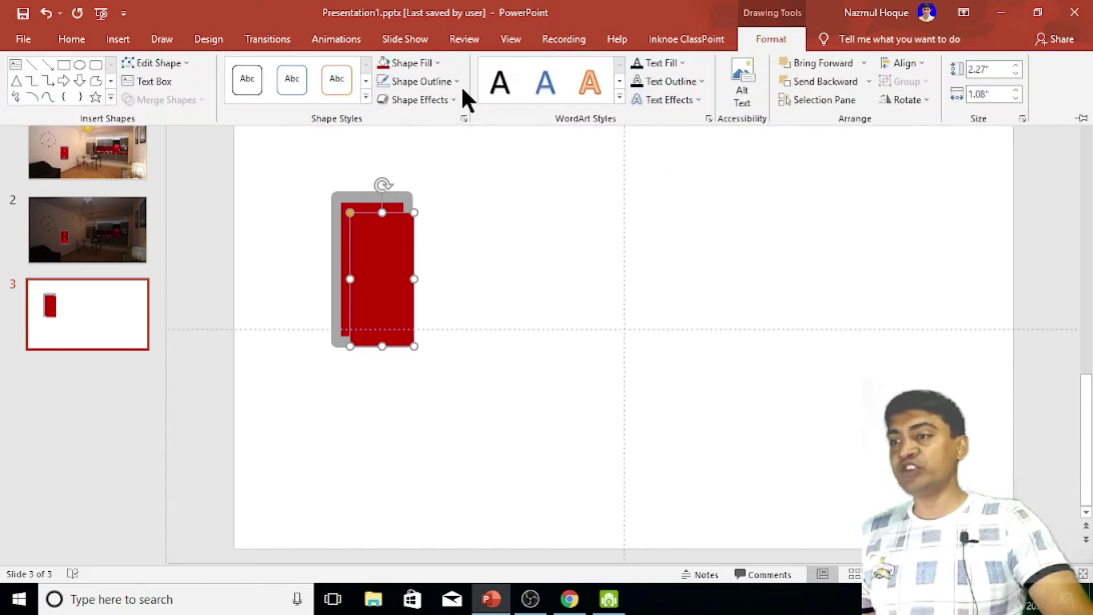
left_click(440, 63)
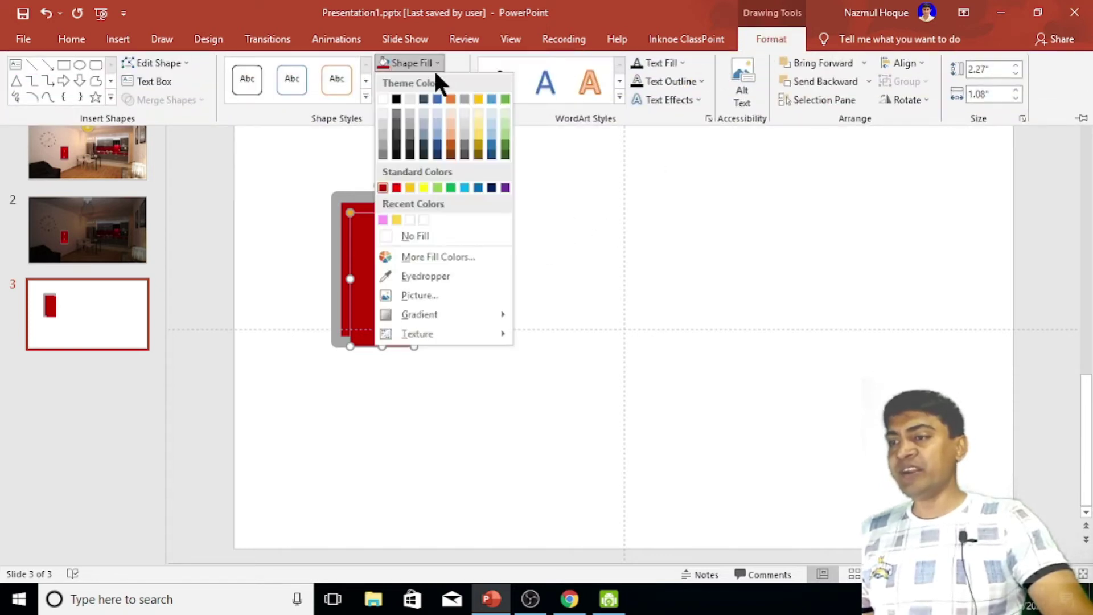
left_click(398, 187)
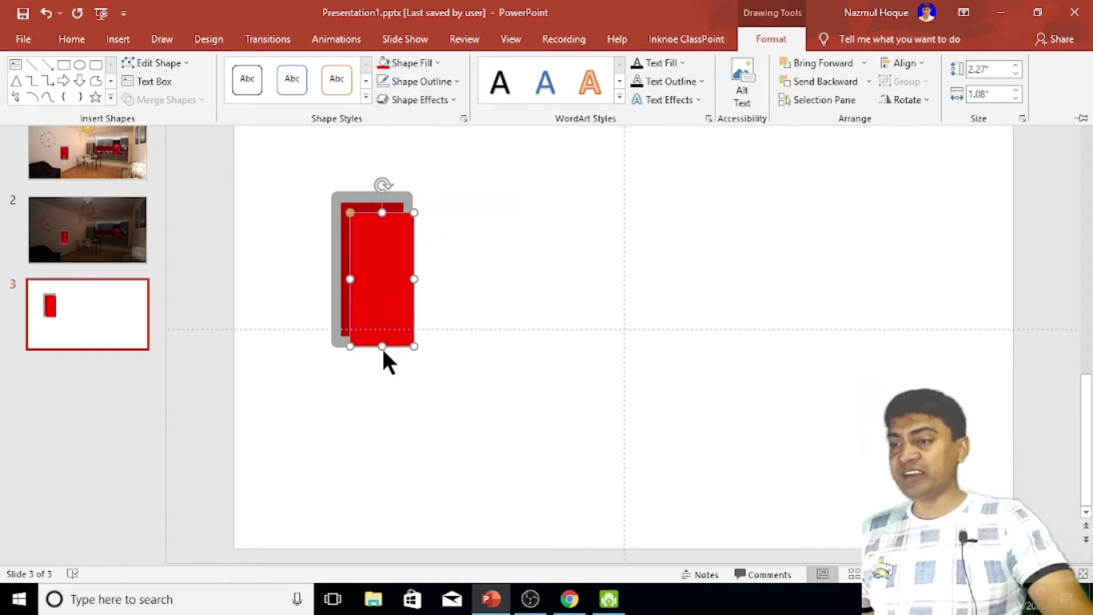
left_click_drag(382, 346, 380, 228)
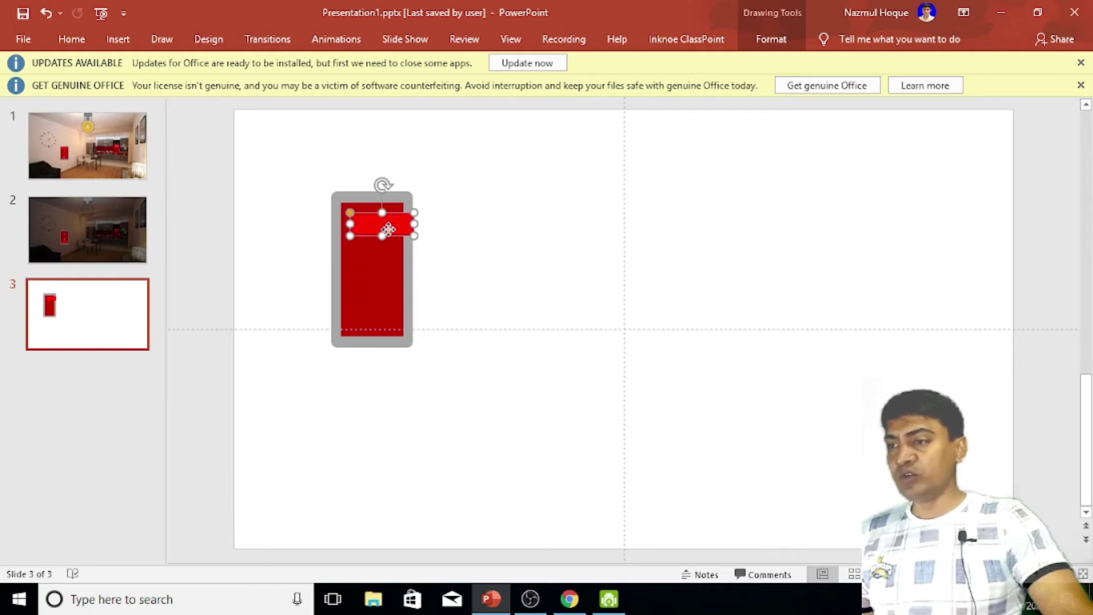
left_click(378, 223)
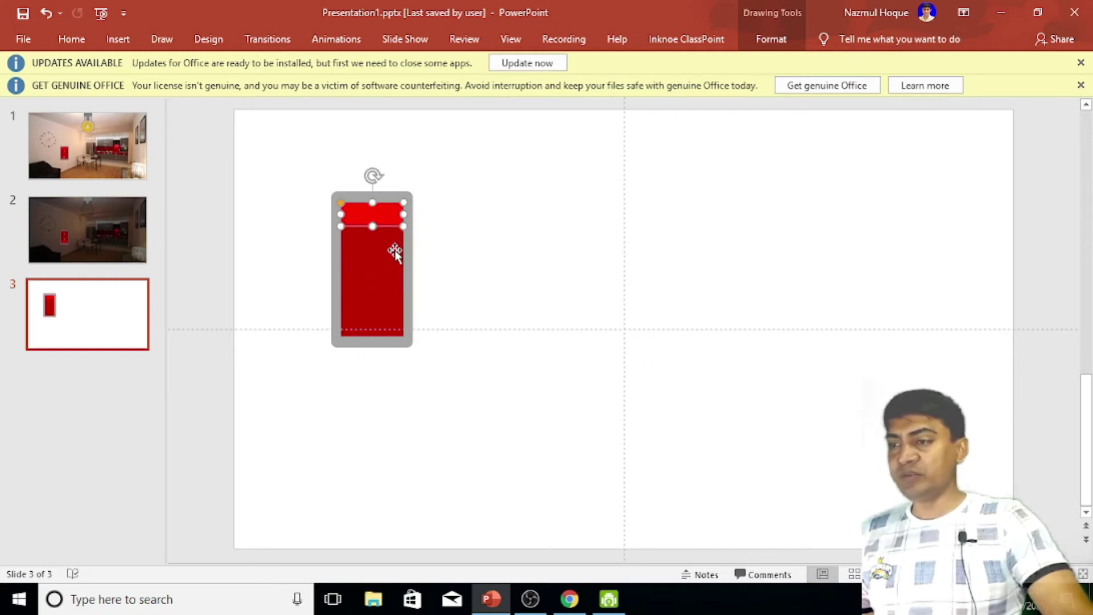
key("Escape")
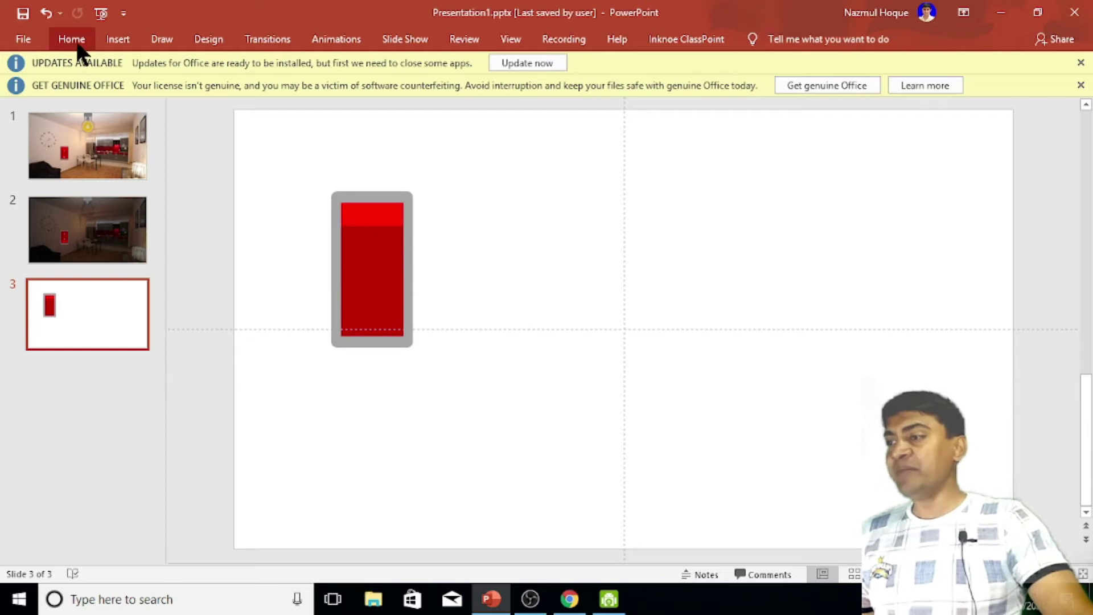
Draw a text box, enlarge its font twice, and narrow it onto the switch's lower face
left_click(109, 40)
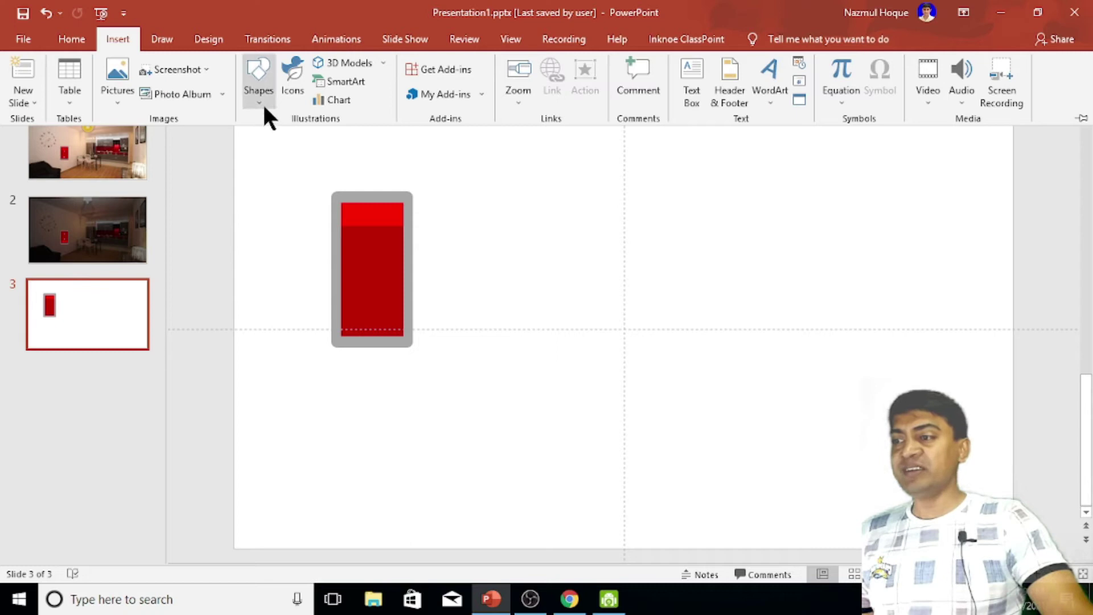
left_click(691, 93)
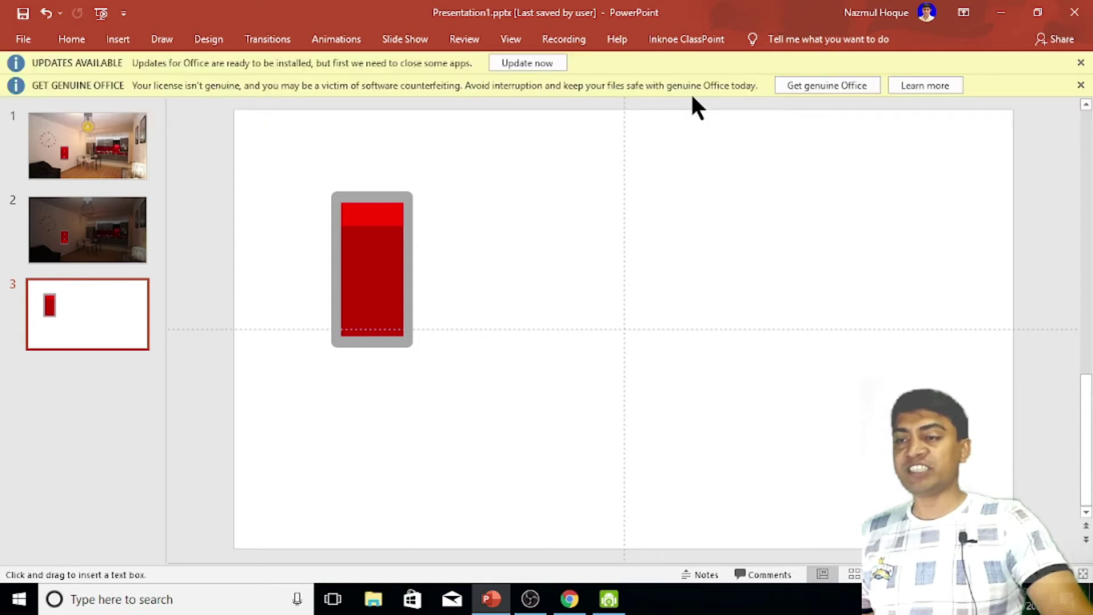
left_click_drag(437, 191, 551, 252)
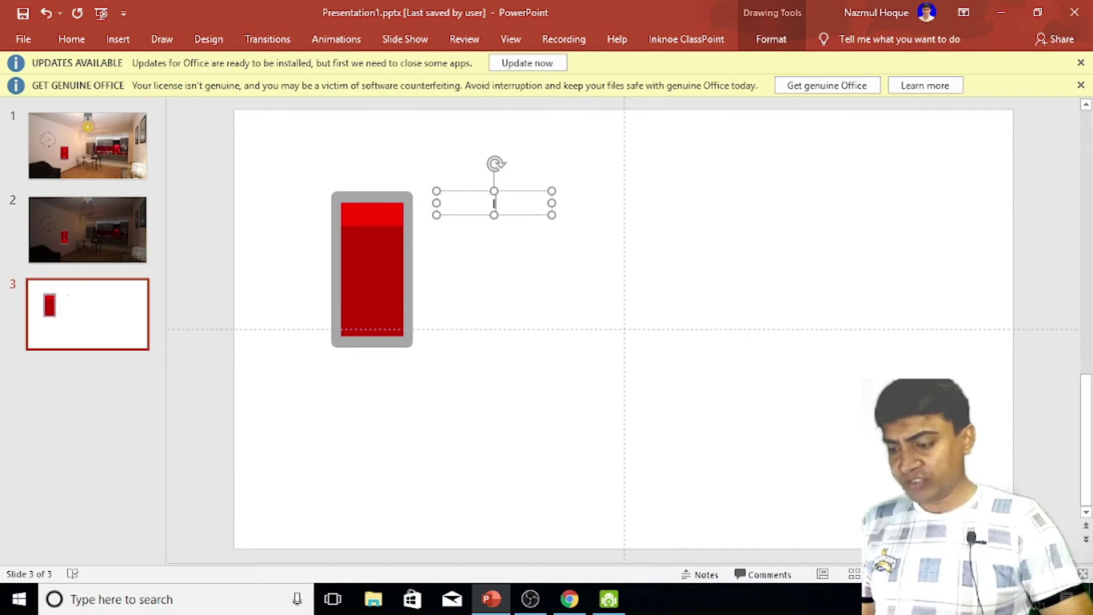
key("ctrl+shift+period")
key("ctrl+shift+period")
key("ctrl+shift+period")
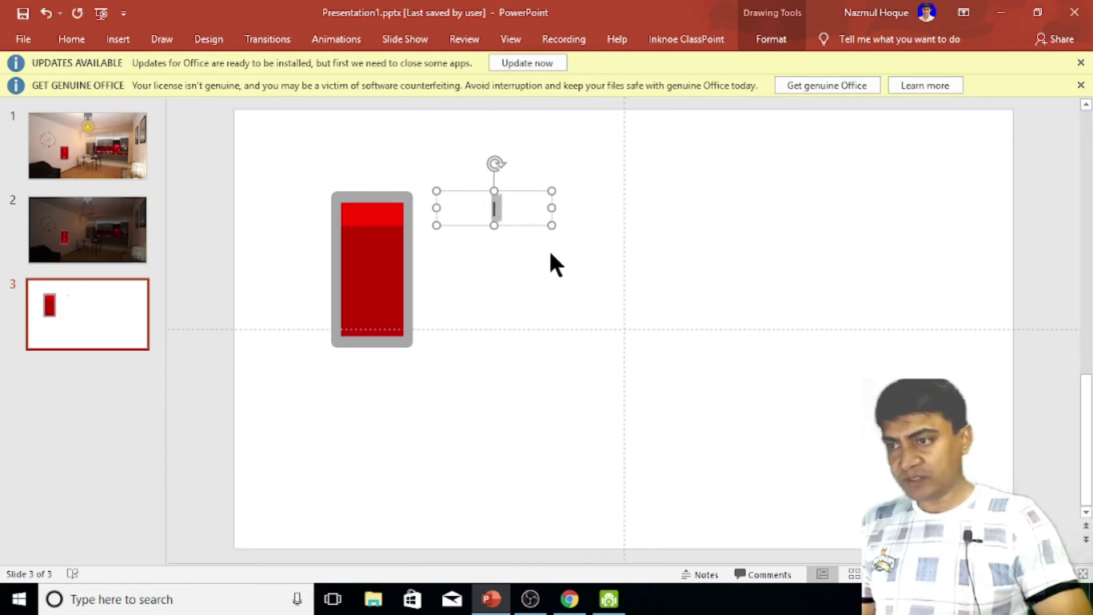
key("ctrl+shift+period")
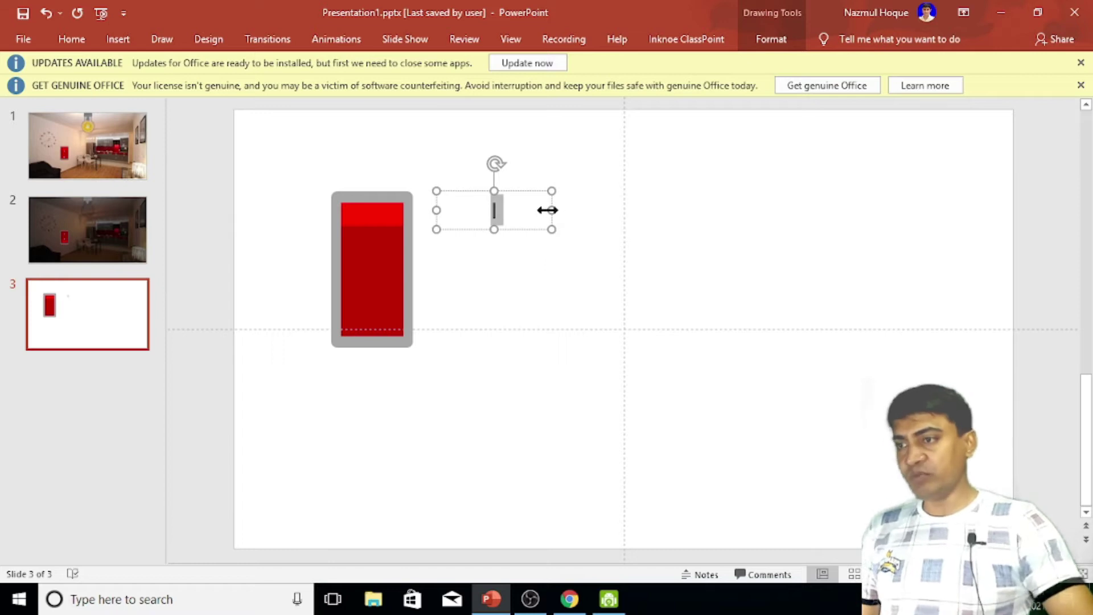
mouse_move(552, 210)
left_mouse_down()
mouse_move(518, 209)
mouse_move(388, 294)
left_mouse_up()
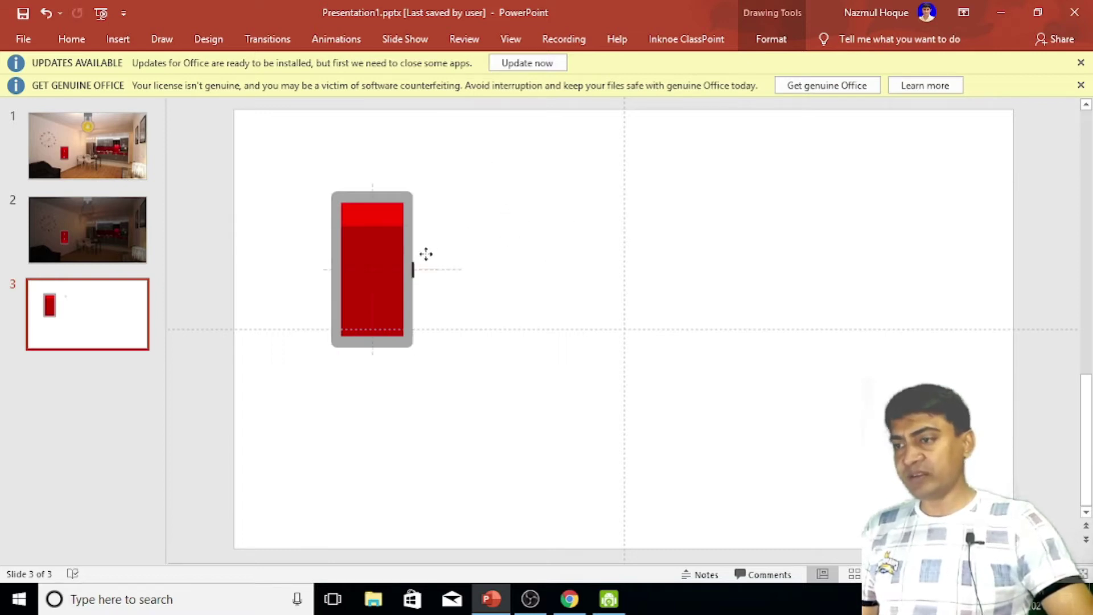
left_click(373, 306)
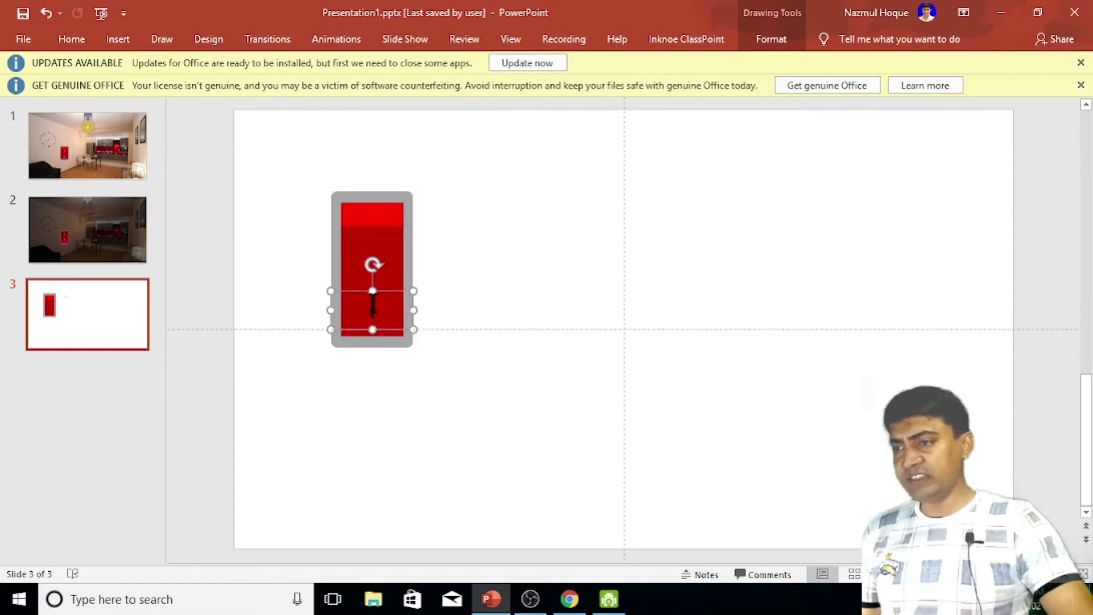
Make the I label white using both Text Fill and Font Color
double_click(369, 307)
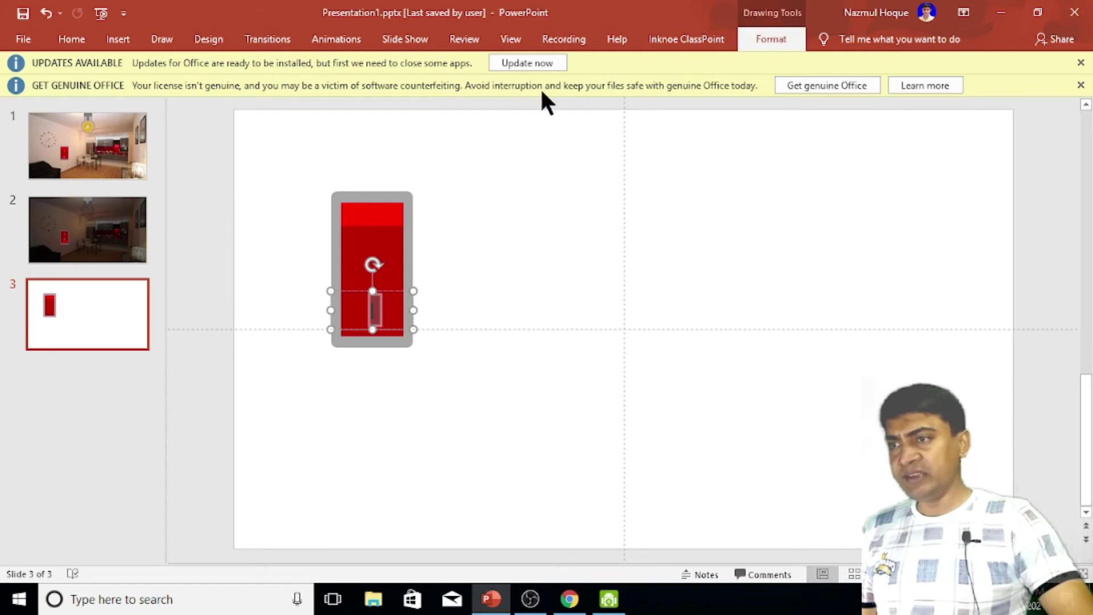
left_click(771, 40)
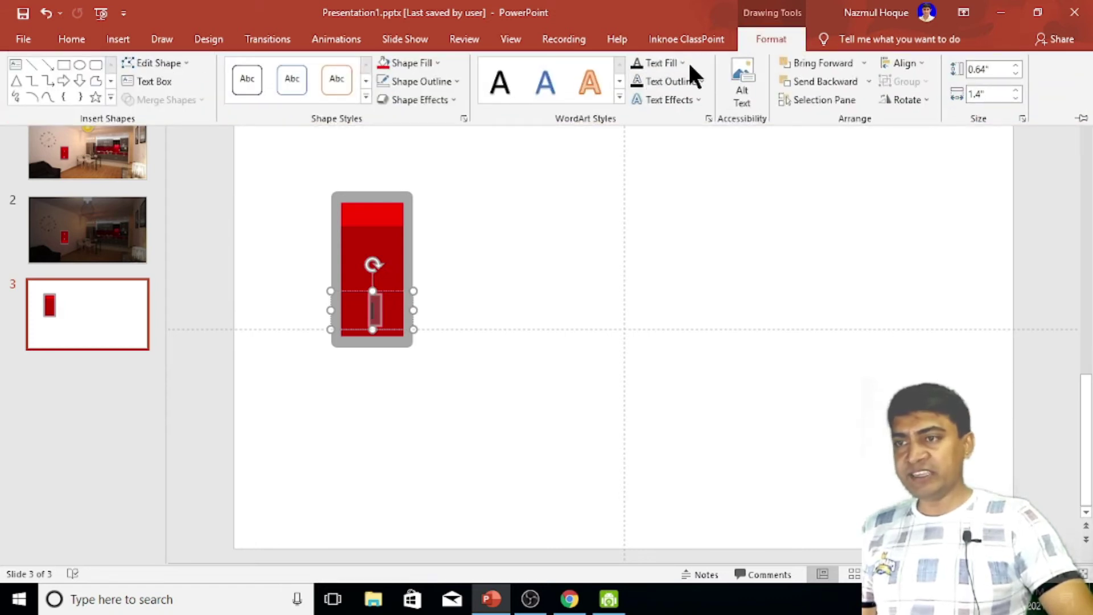
left_click(683, 62)
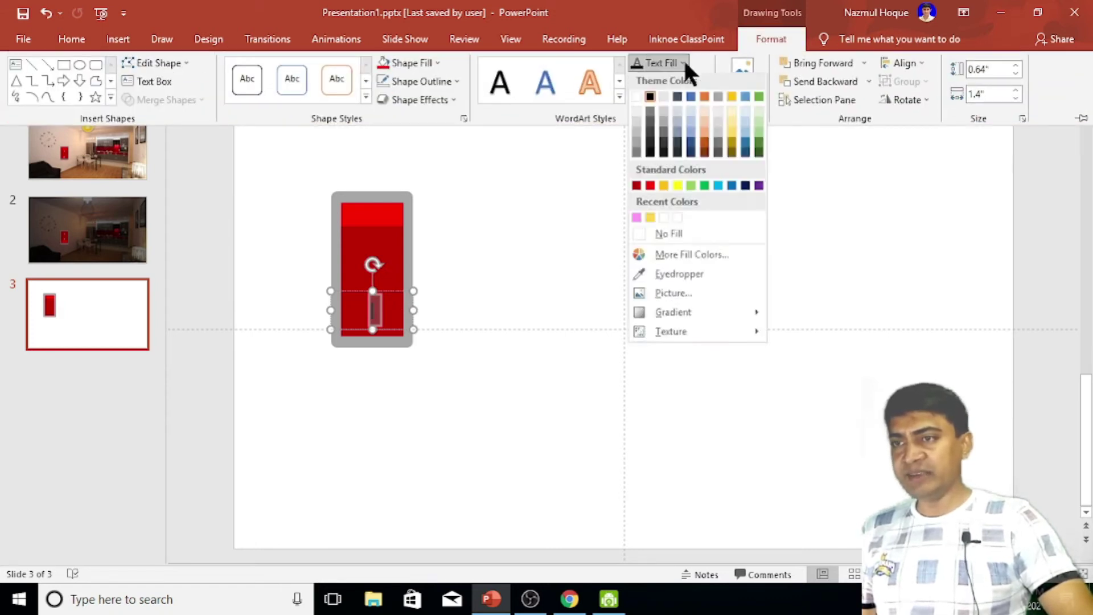
left_click(635, 98)
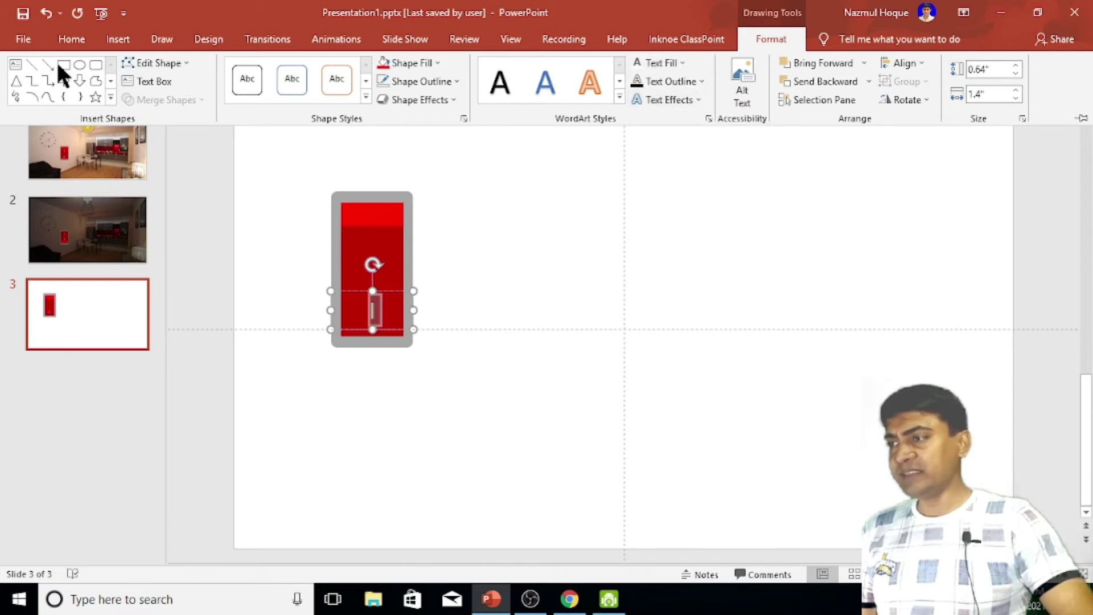
left_click(69, 40)
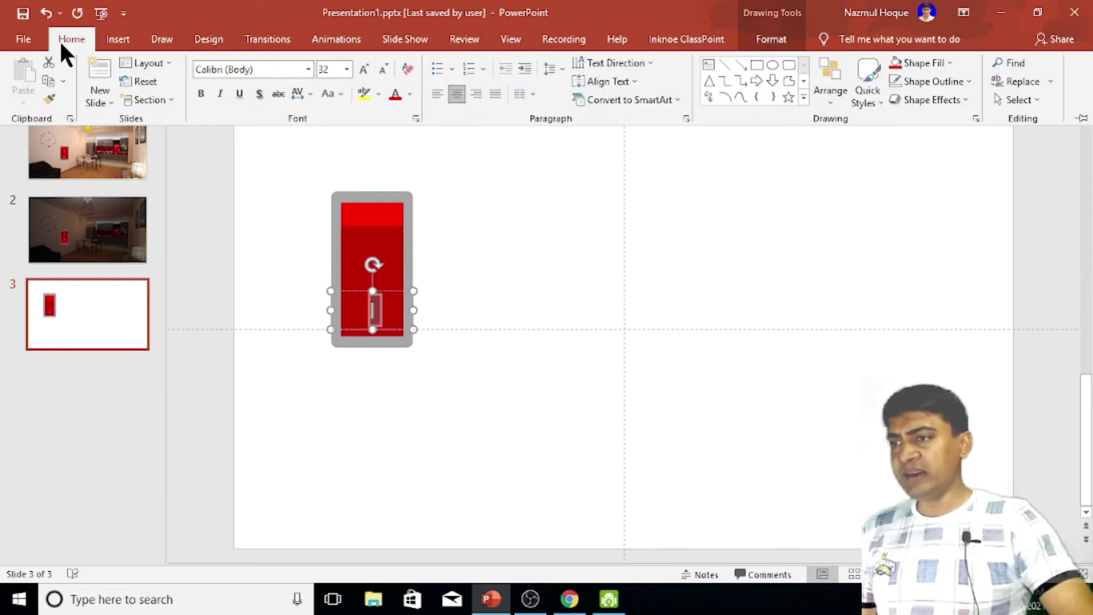
left_click(409, 95)
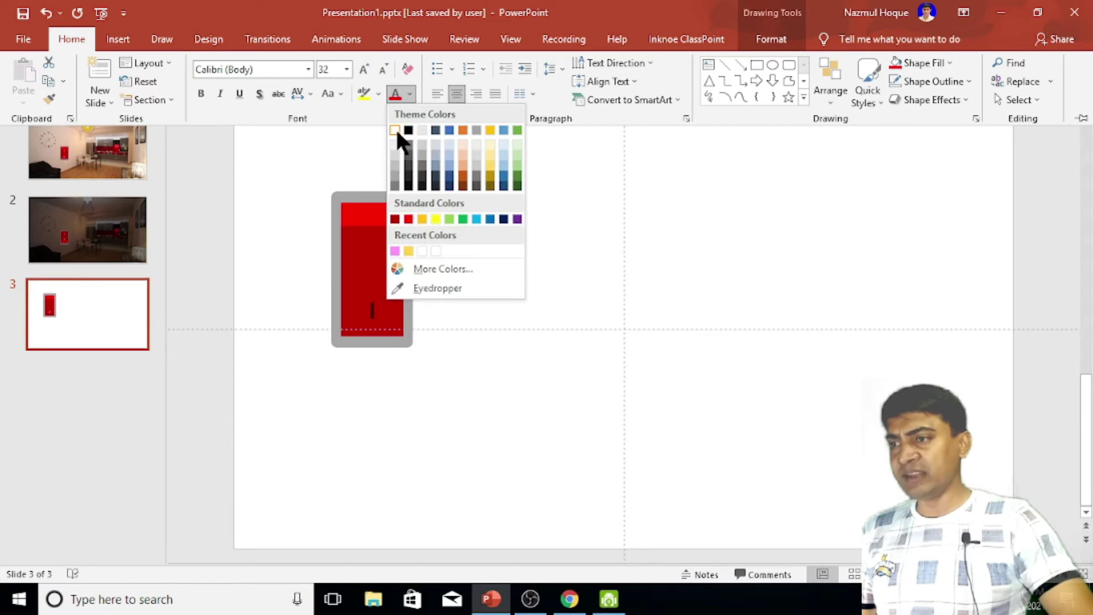
left_click(395, 131)
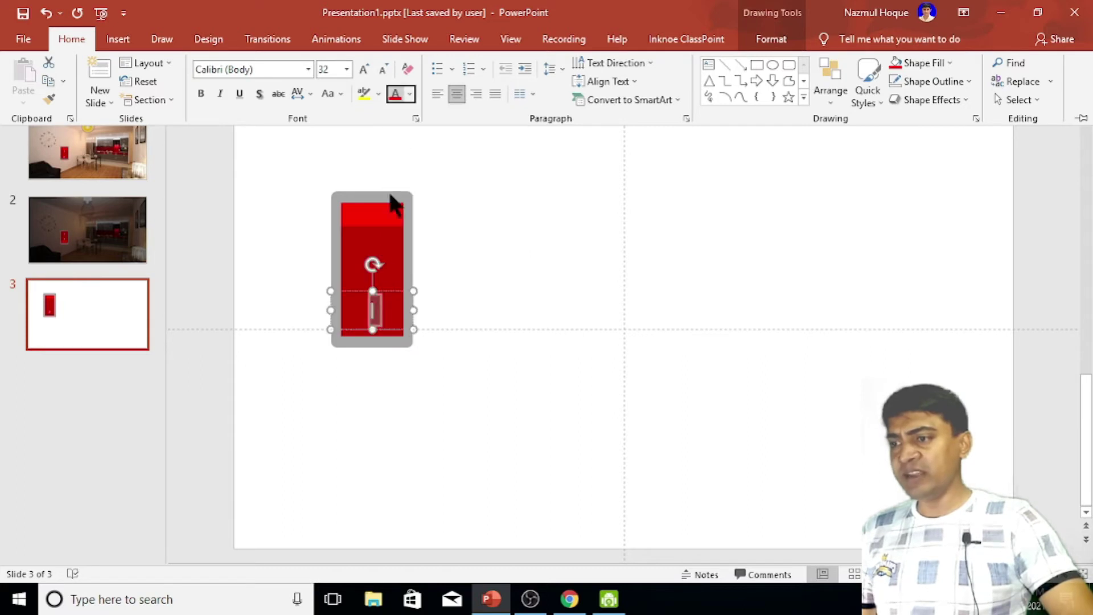
left_click(393, 291)
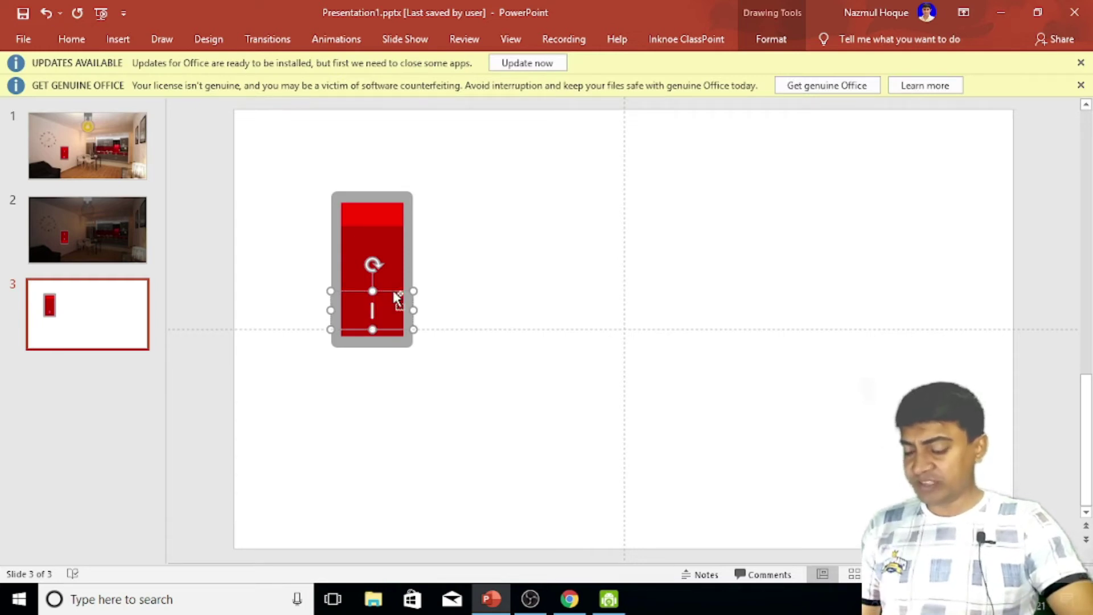
Duplicate the I label, move the copy above it, and change its text to O
key("ctrl+d")
left_click_drag(401, 298, 376, 250)
double_click(368, 247)
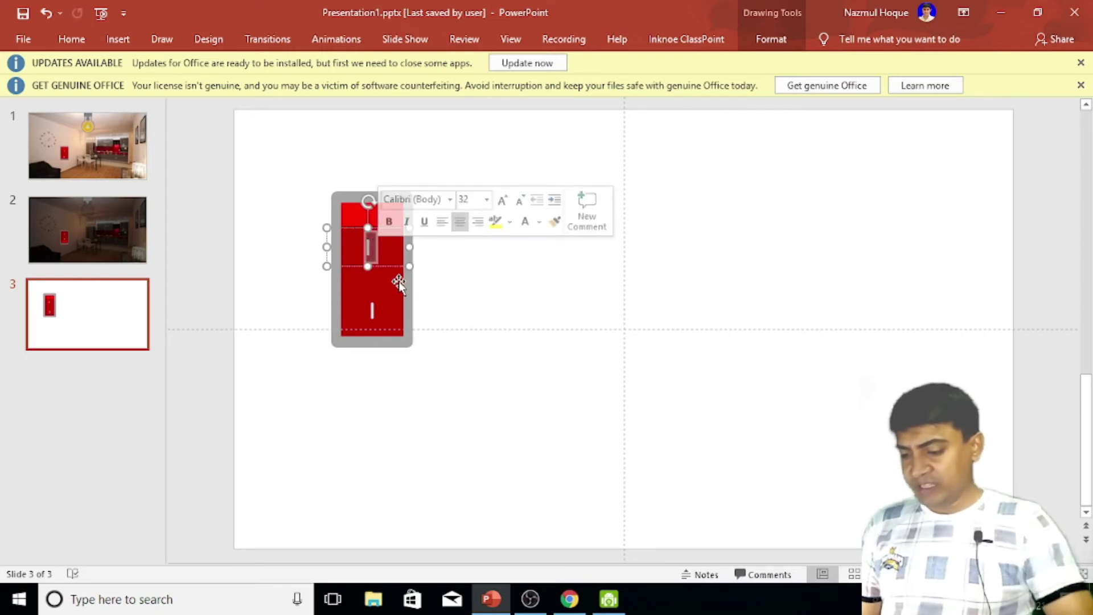
type("O")
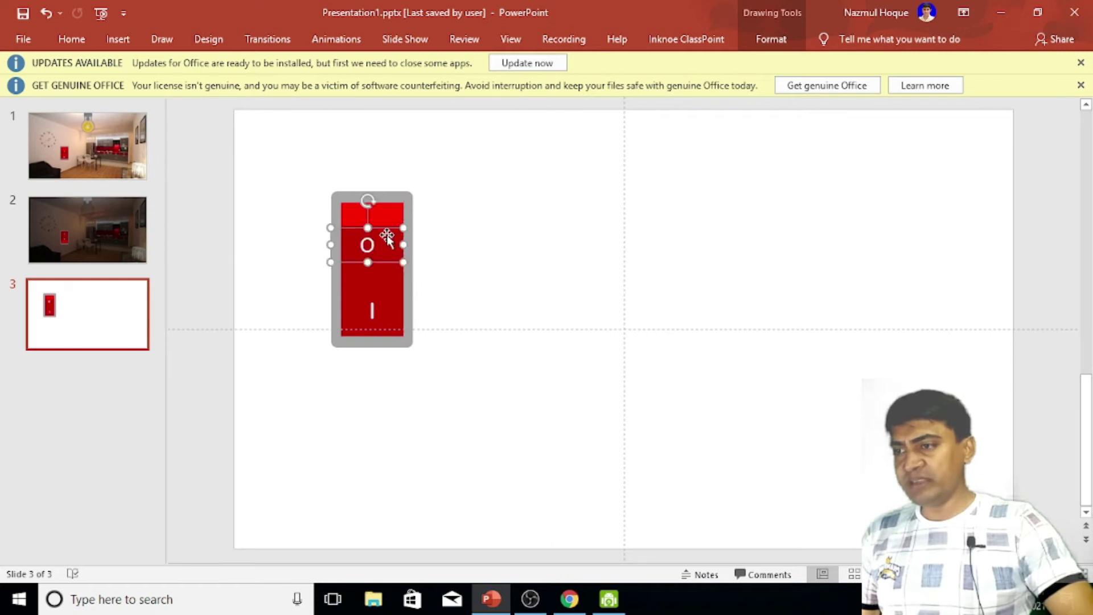
left_click_drag(388, 232, 394, 234)
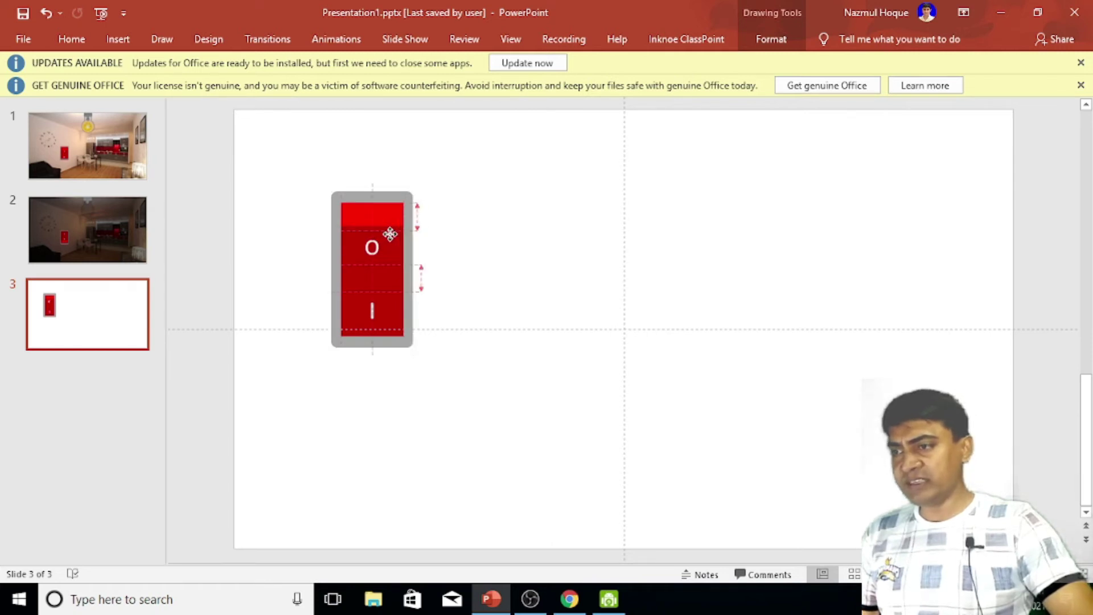
left_click(369, 302)
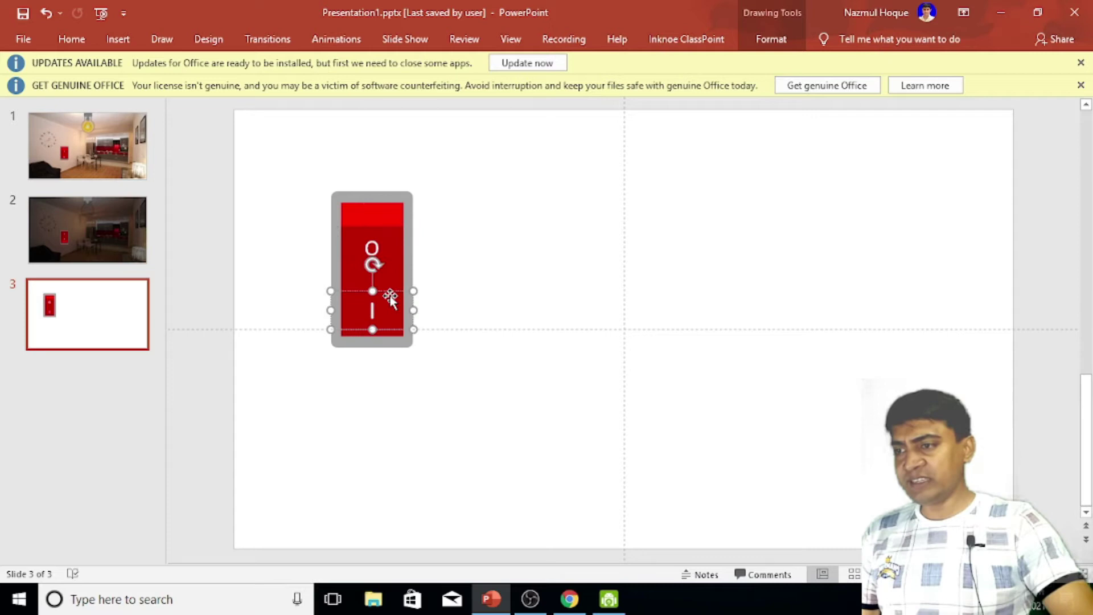
left_click(493, 267)
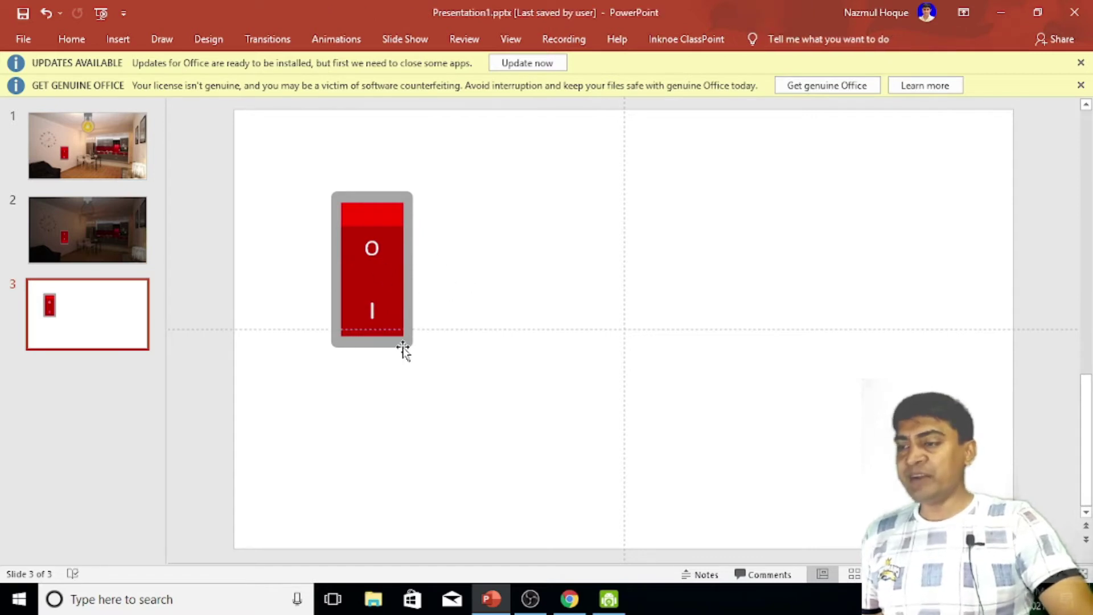
left_click_drag(293, 165, 530, 425)
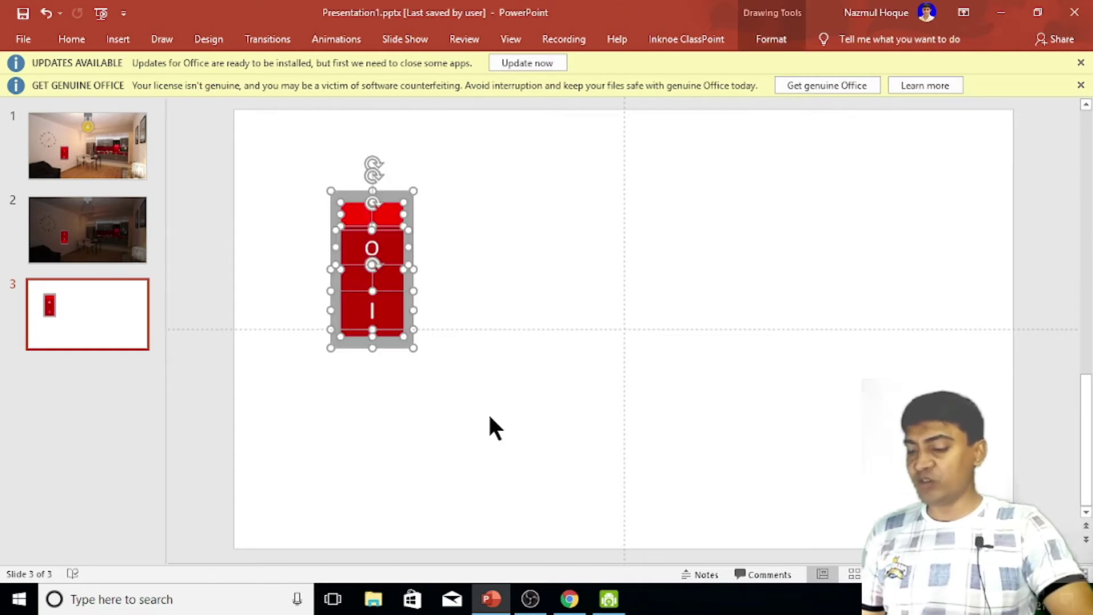
Group the switch parts with Ctrl+G, duplicate the group, and place the copy to its right
key("ctrl+g")
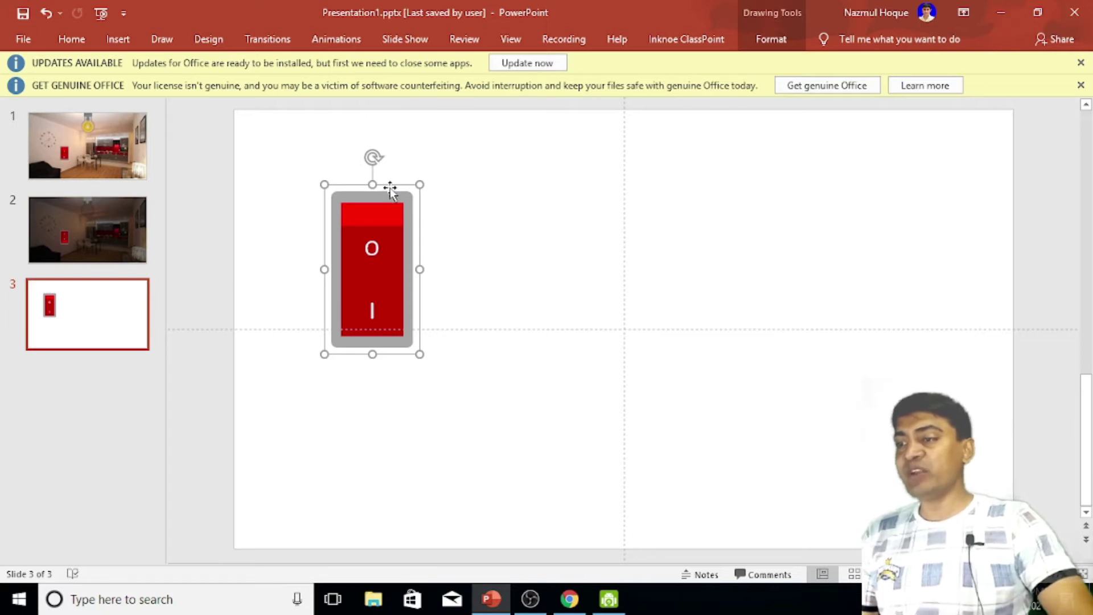
key("ctrl+d")
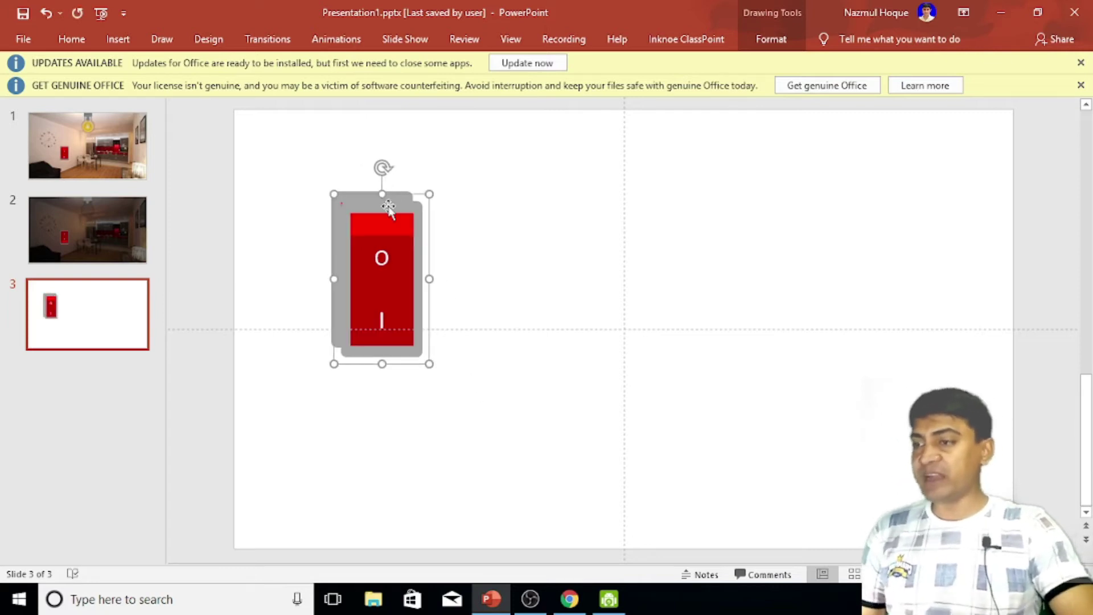
left_click_drag(392, 201, 436, 195)
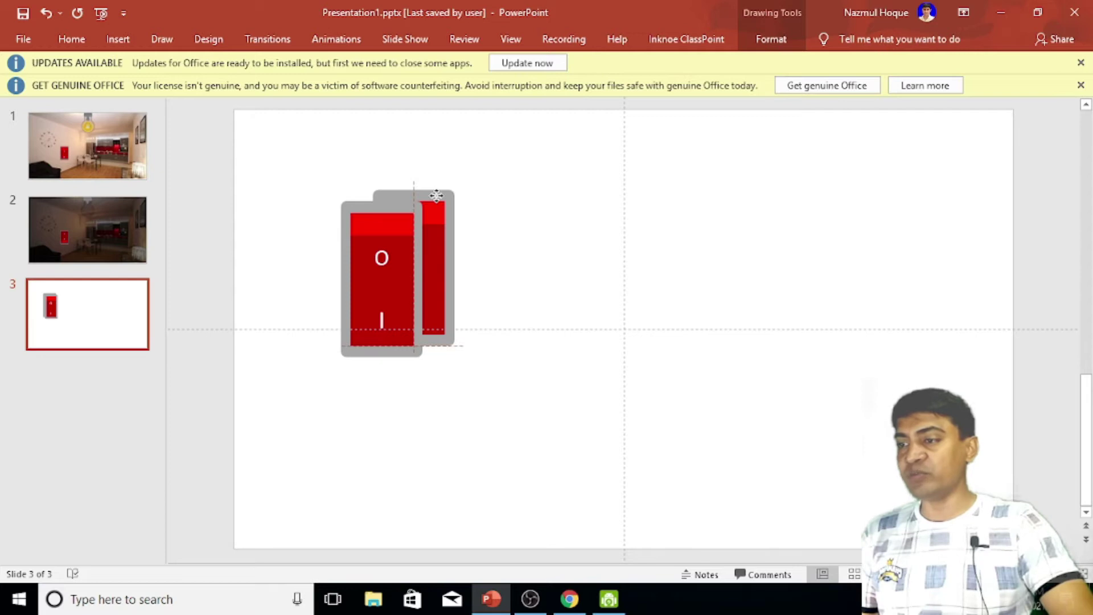
left_click_drag(436, 195, 503, 205)
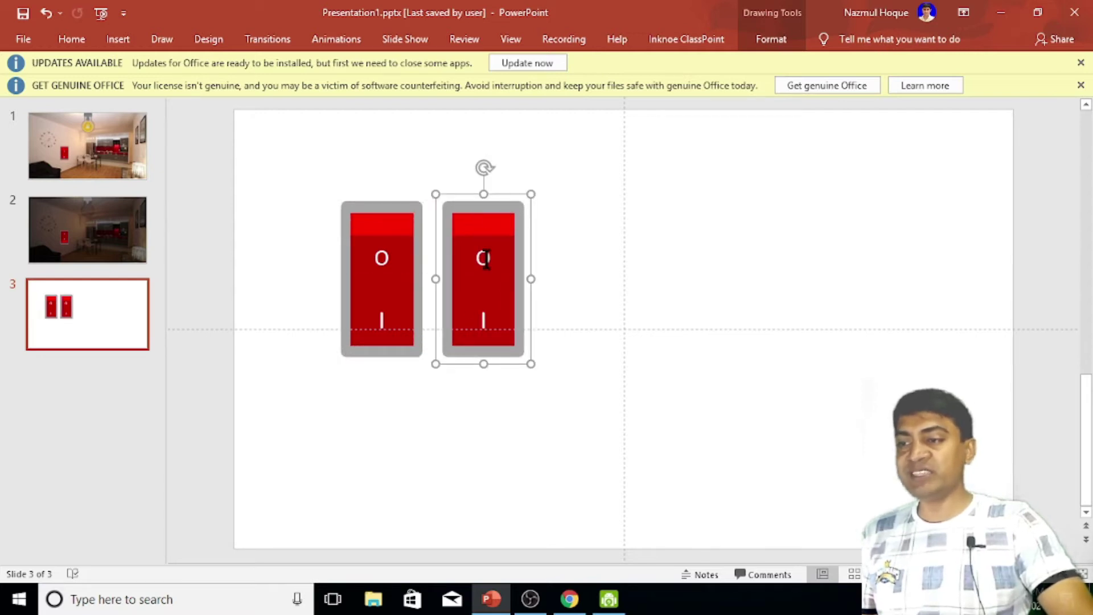
In the right switch, drag the bright red band to the bottom and raise the O and I labels
left_click(492, 225)
left_click_drag(489, 222, 486, 311)
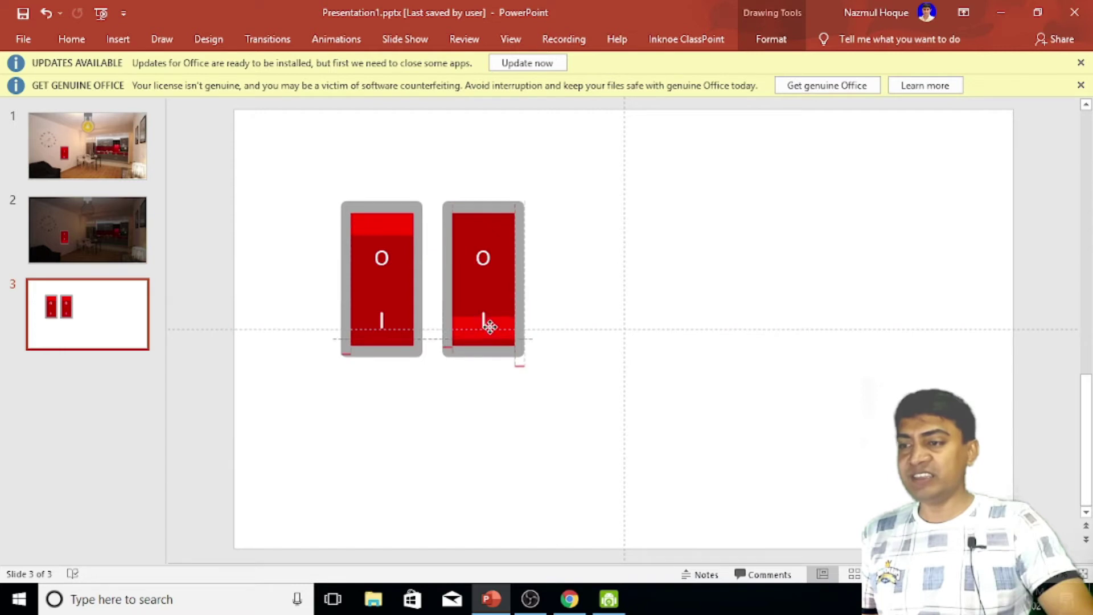
left_click_drag(485, 311, 492, 333)
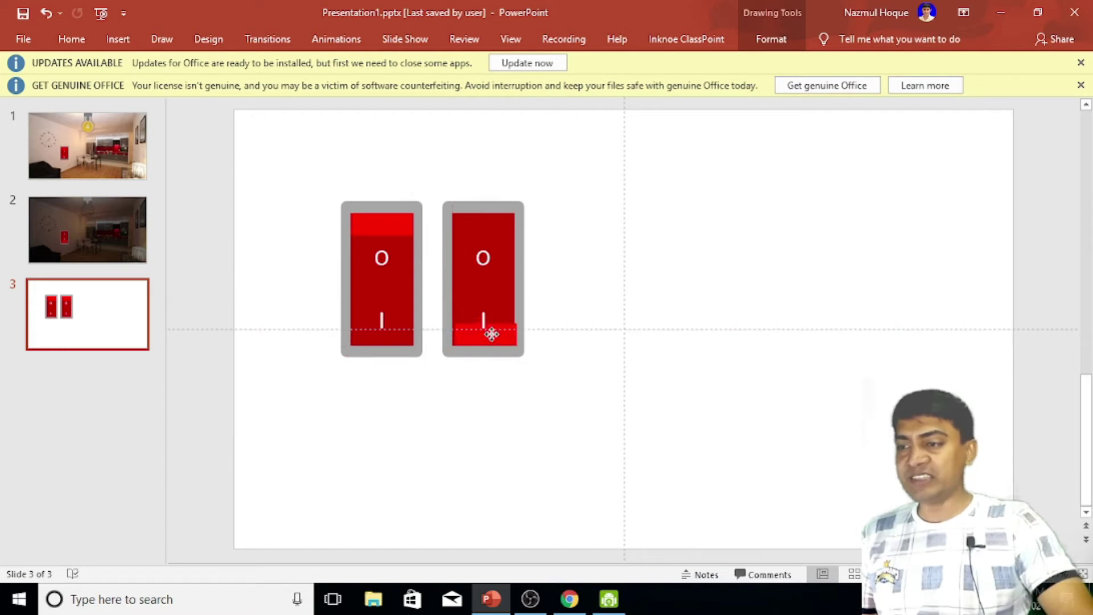
left_click(483, 259)
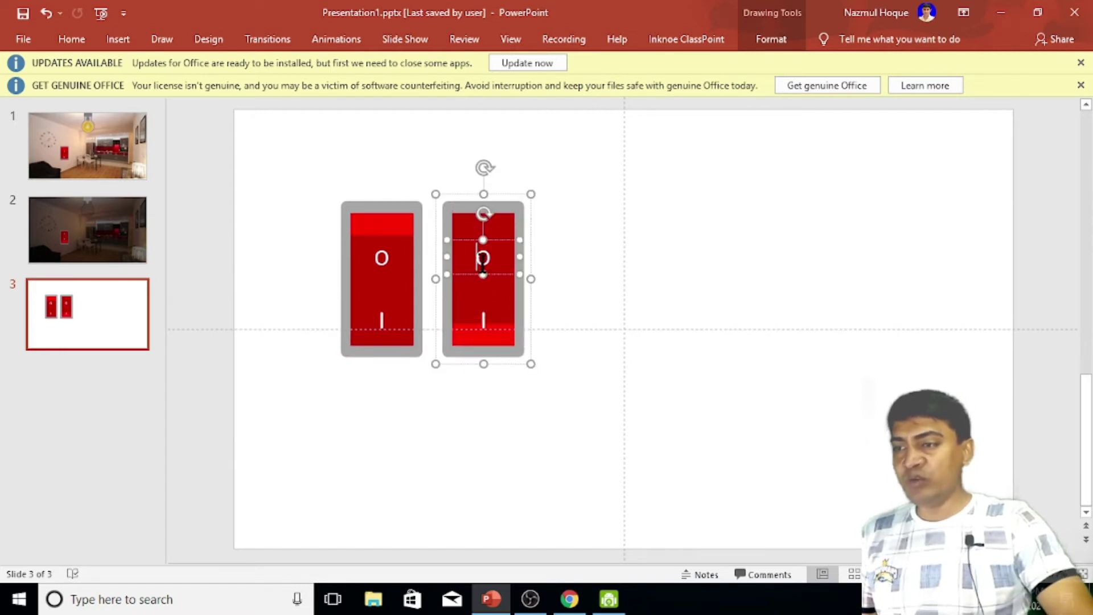
left_click_drag(490, 243, 491, 223)
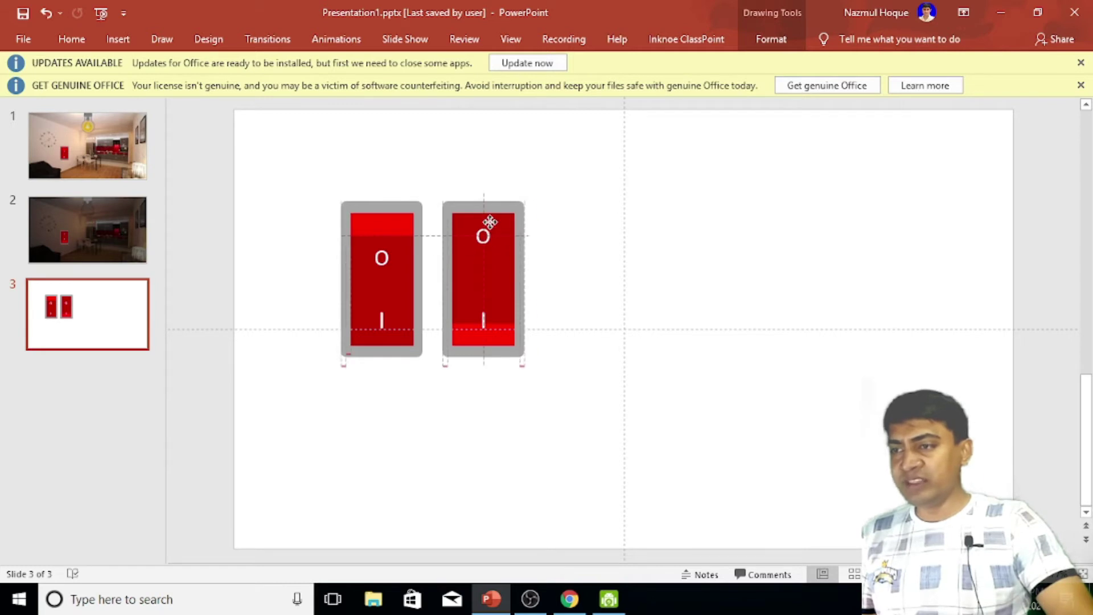
left_click(485, 314)
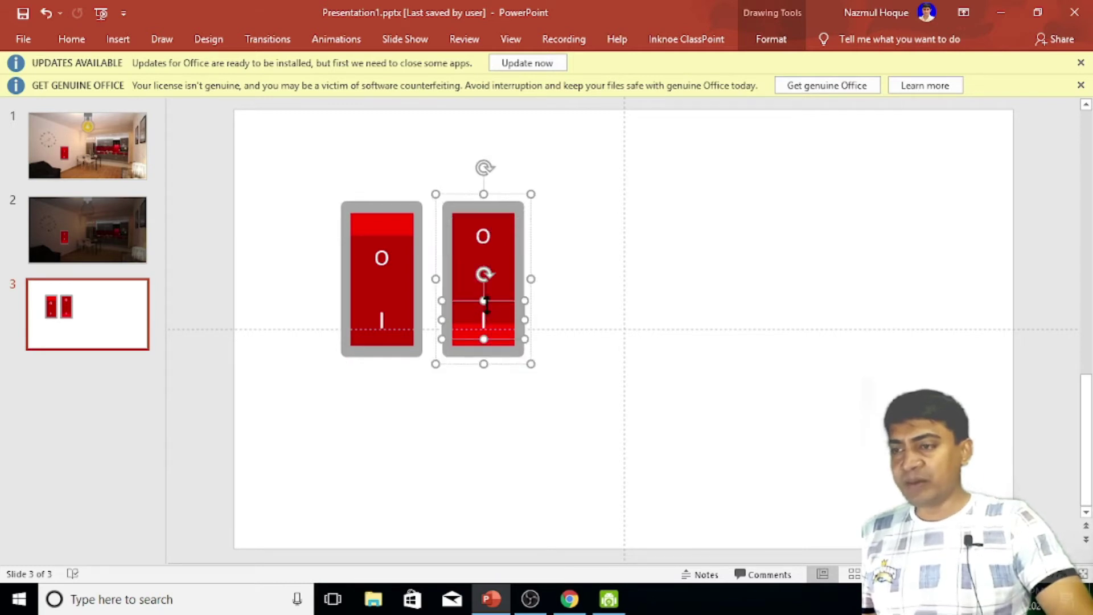
left_click_drag(493, 302, 472, 296)
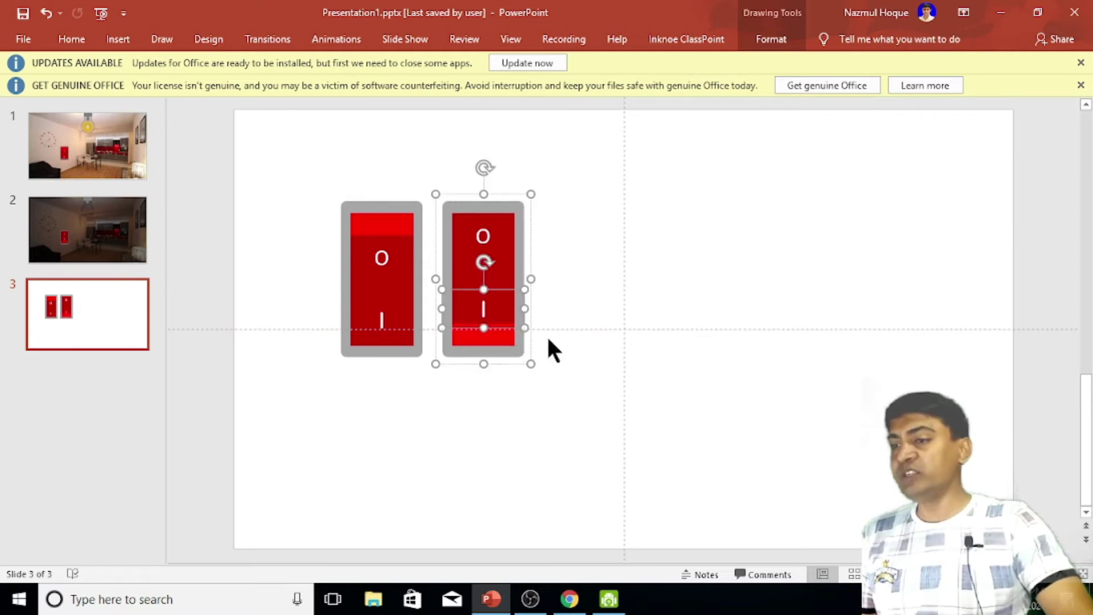
left_click(610, 315)
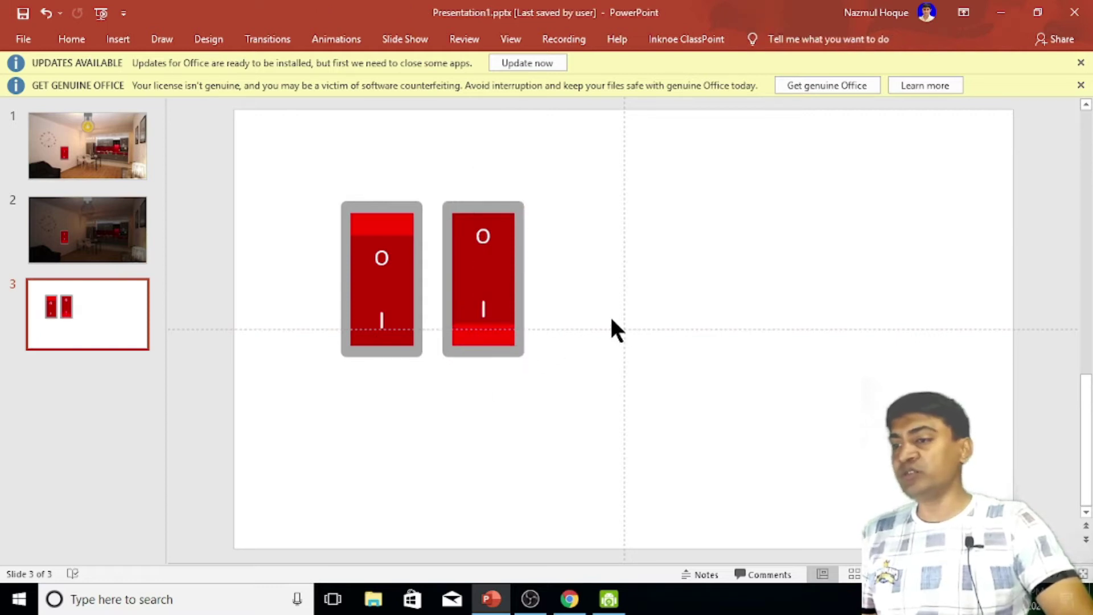
left_click(387, 212)
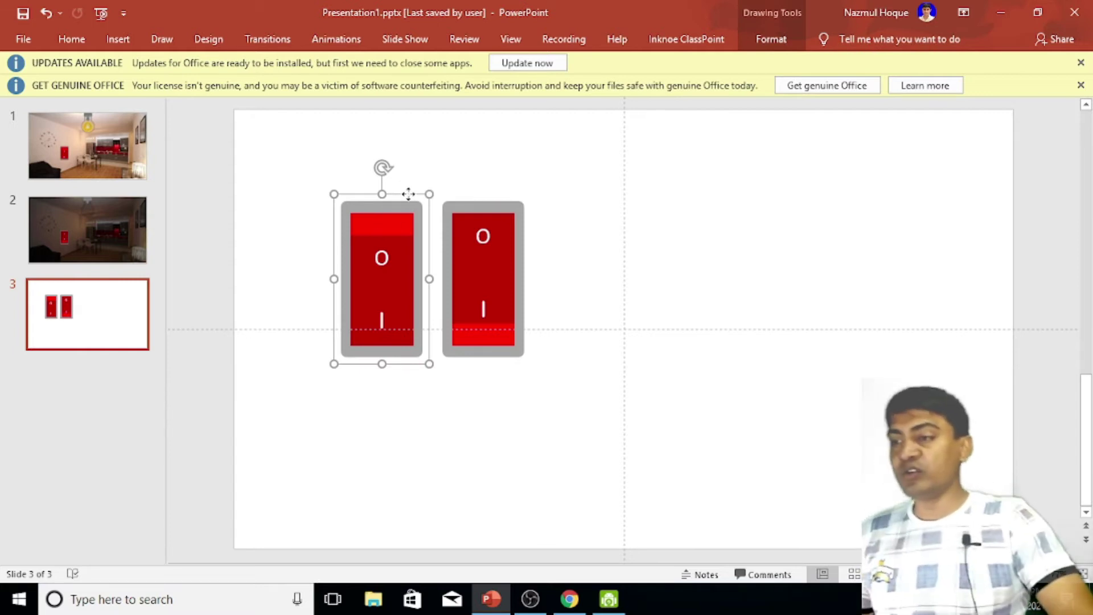
Cut the left switch, paste it back as a picture, and move it right
right_click(409, 194)
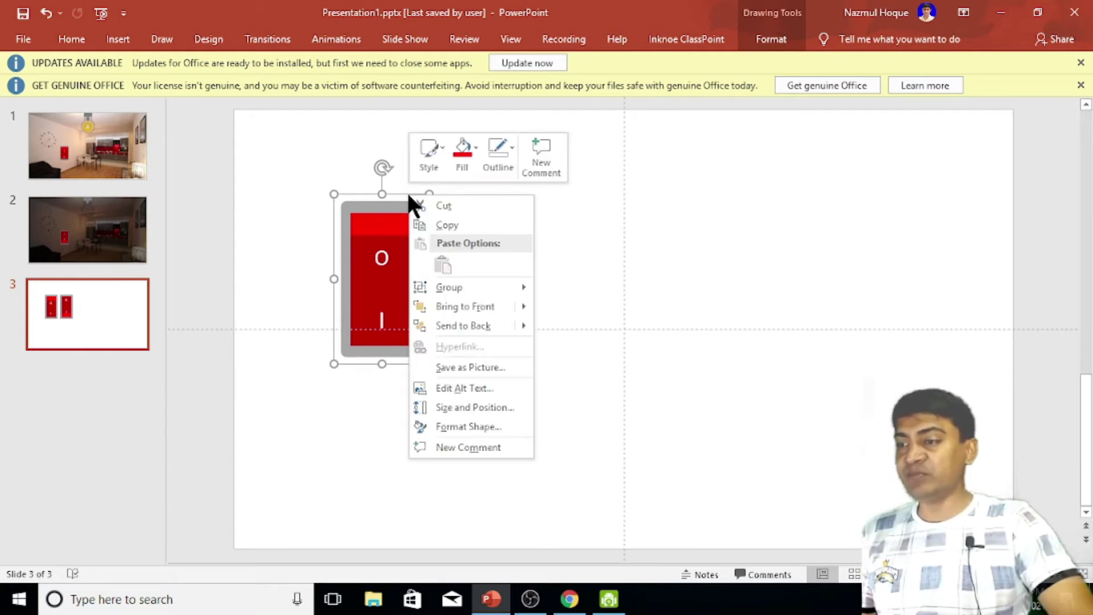
left_click(443, 206)
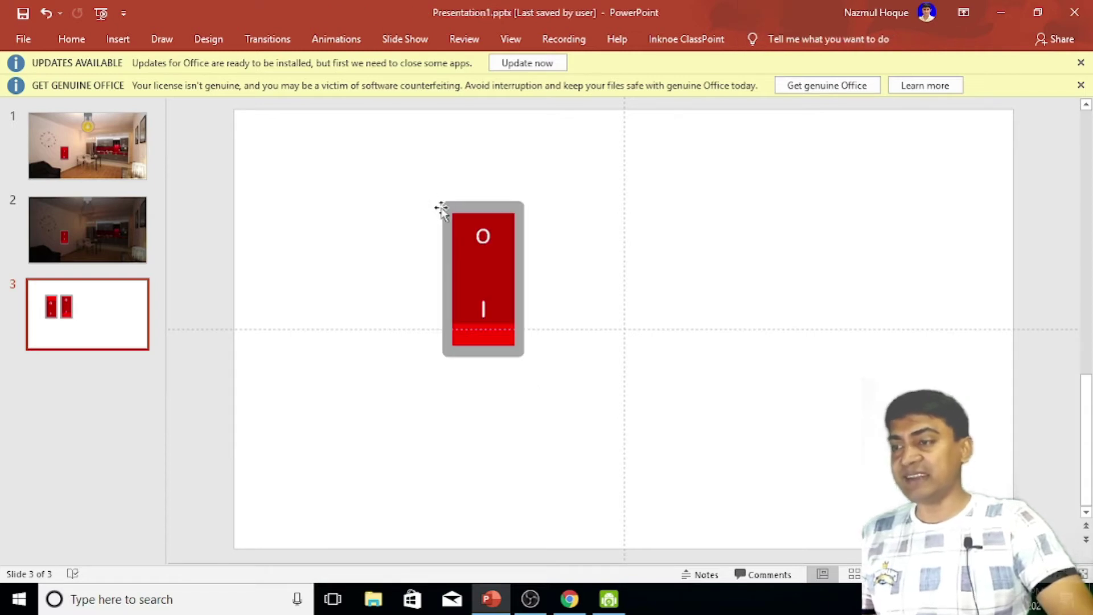
right_click(336, 171)
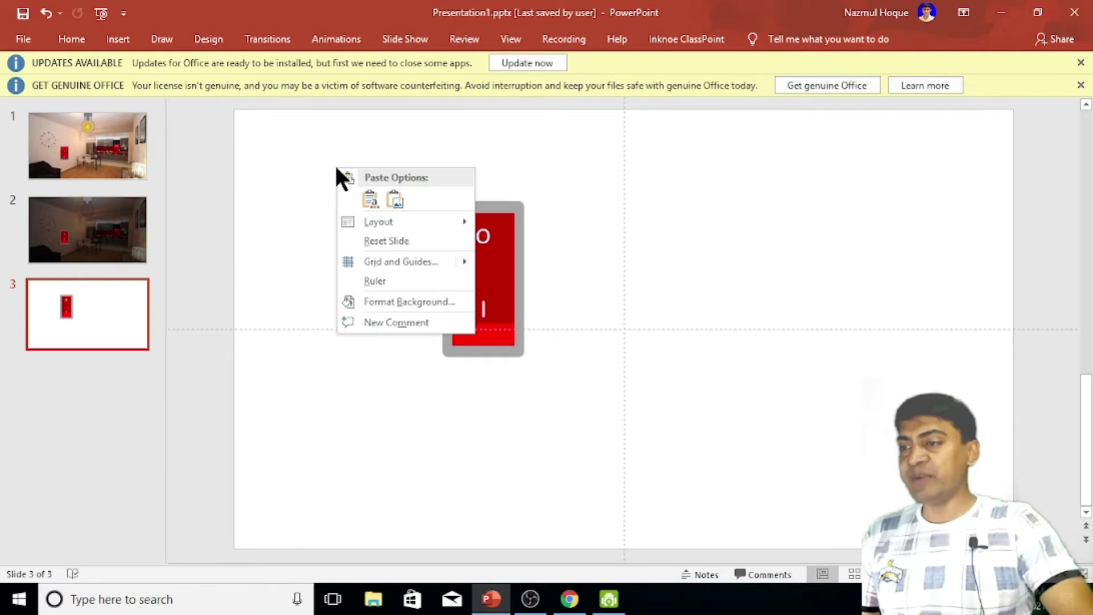
left_click(396, 200)
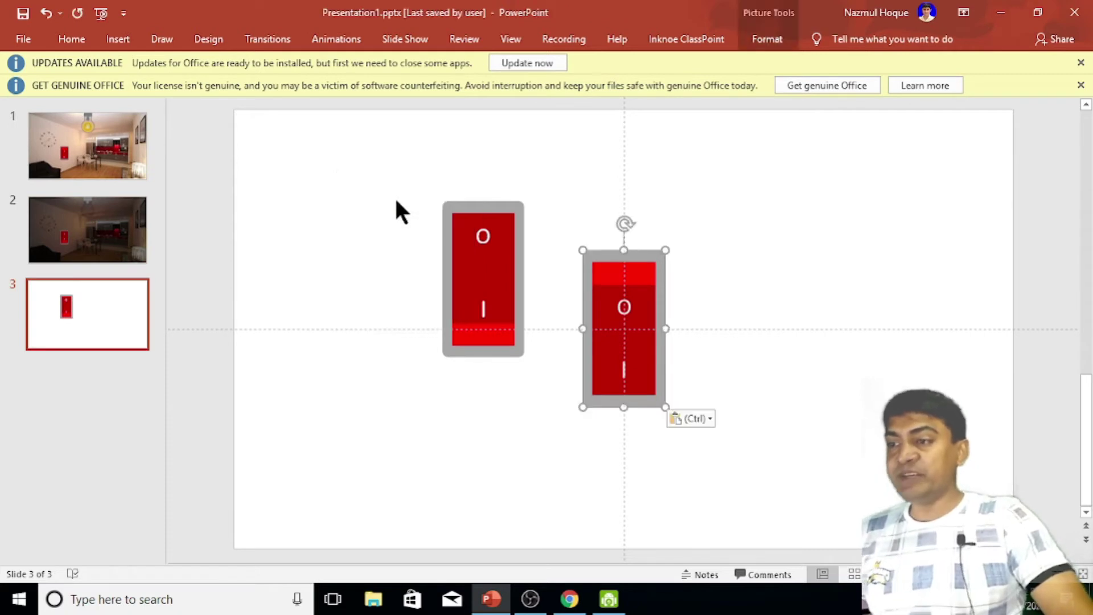
left_click_drag(623, 302, 698, 296)
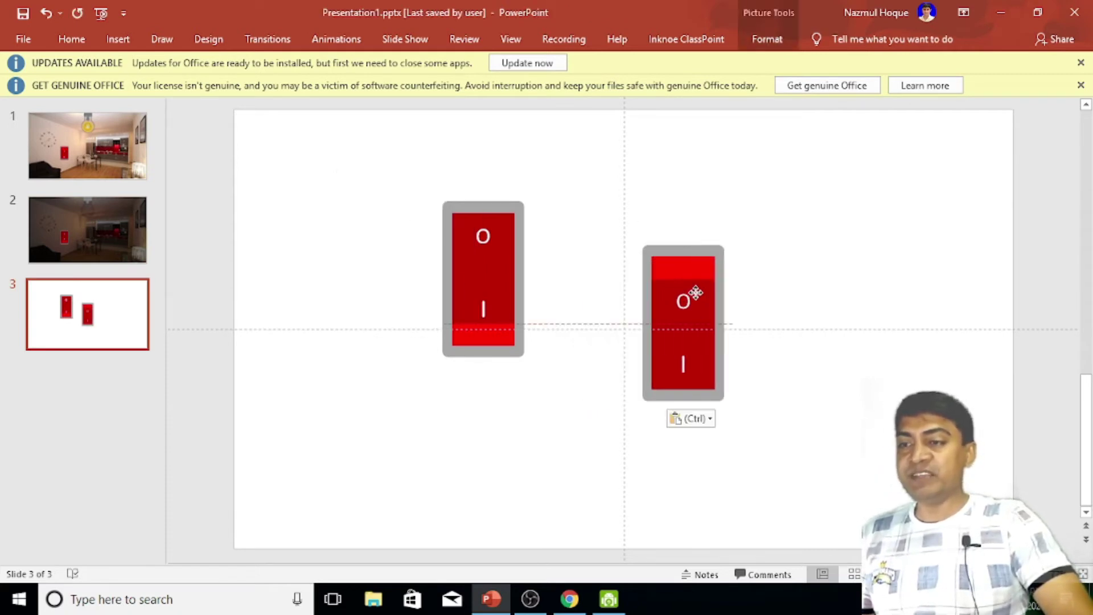
Convert the other switch to a picture the same way and line both pictures up side by side
left_click(503, 282)
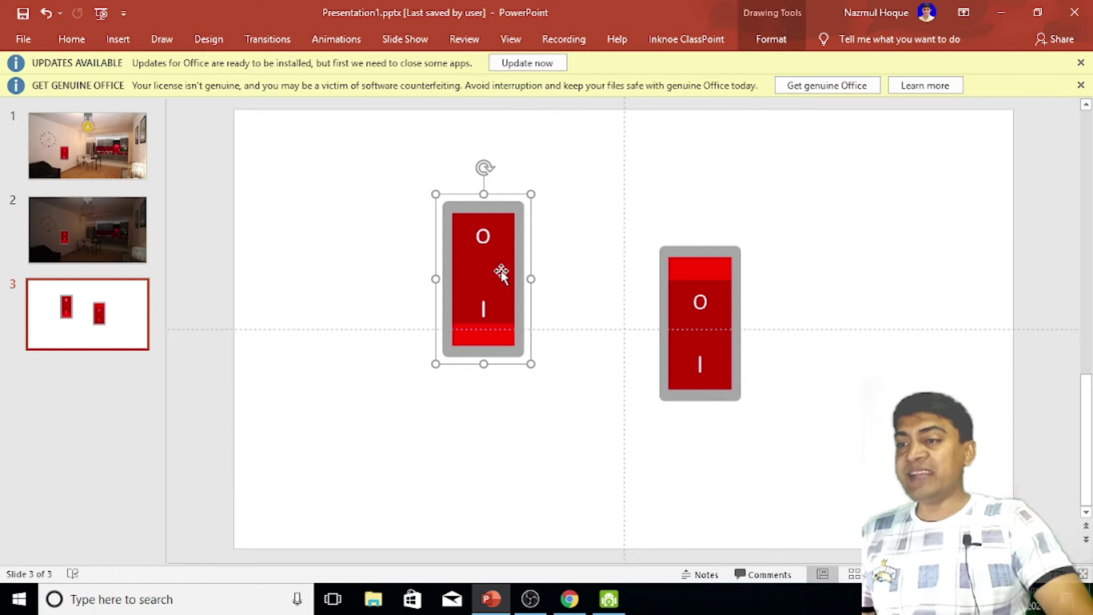
right_click(505, 201)
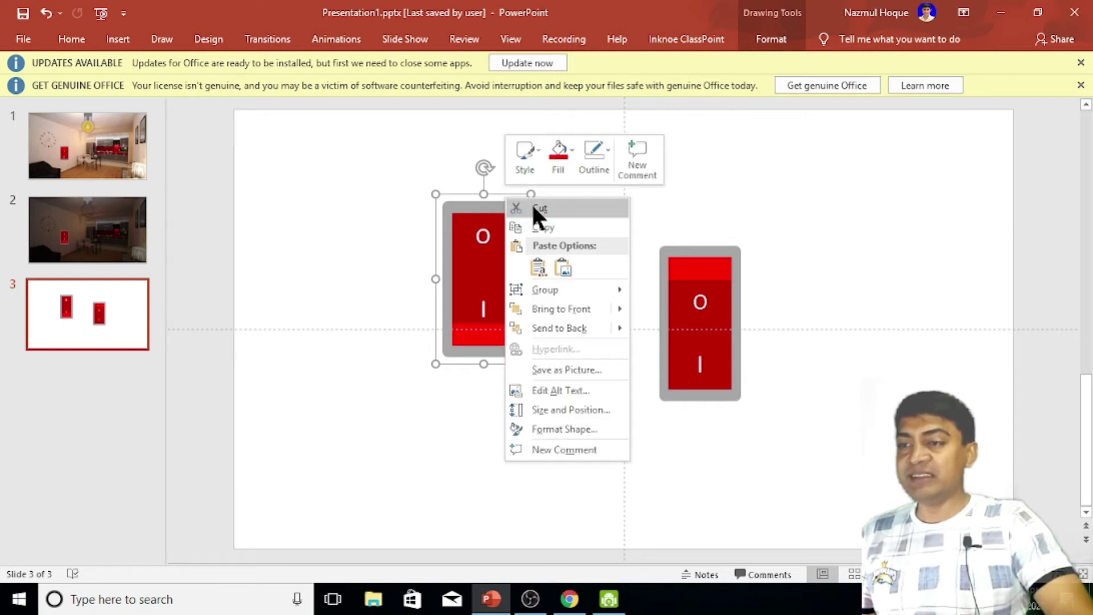
left_click(531, 204)
right_click(450, 208)
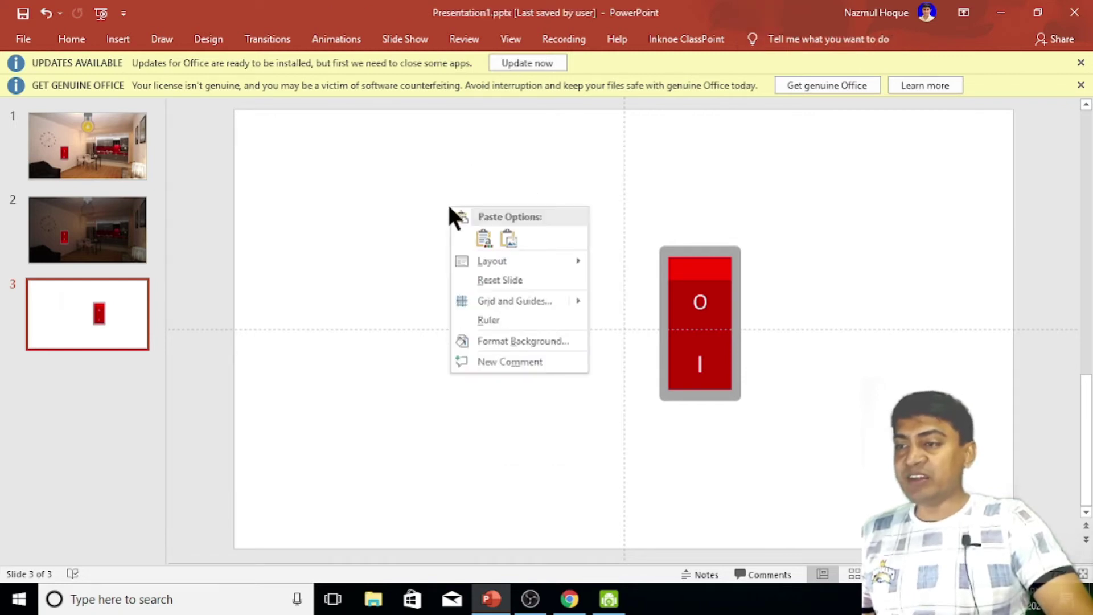
left_click(513, 237)
mouse_move(623, 286)
left_mouse_down()
mouse_move(512, 292)
mouse_move(435, 276)
left_mouse_up()
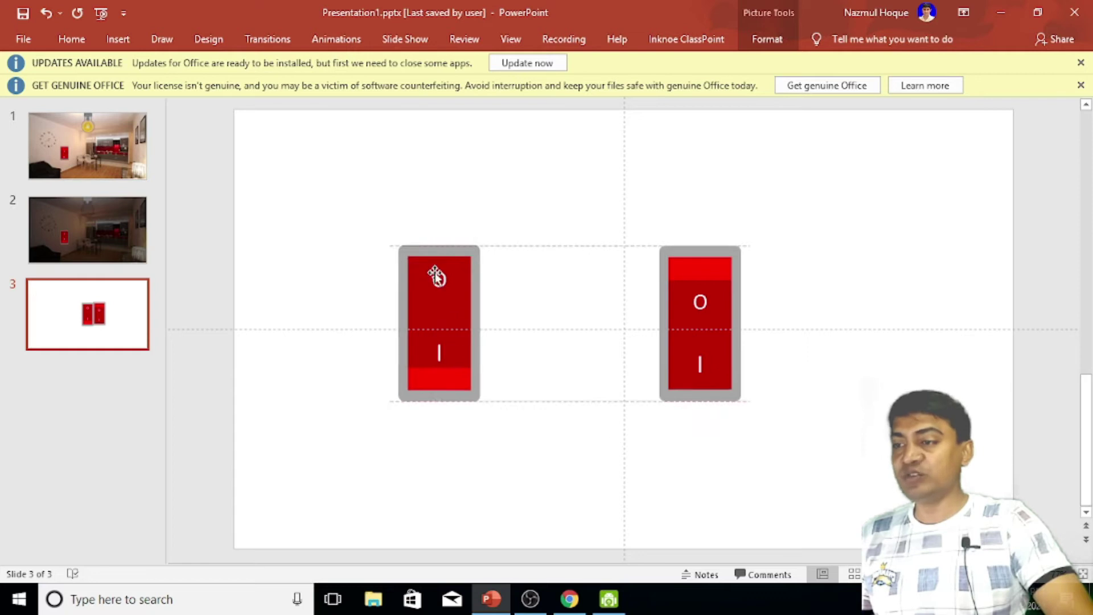
mouse_move(724, 288)
left_mouse_down()
mouse_move(646, 298)
mouse_move(554, 284)
left_mouse_up()
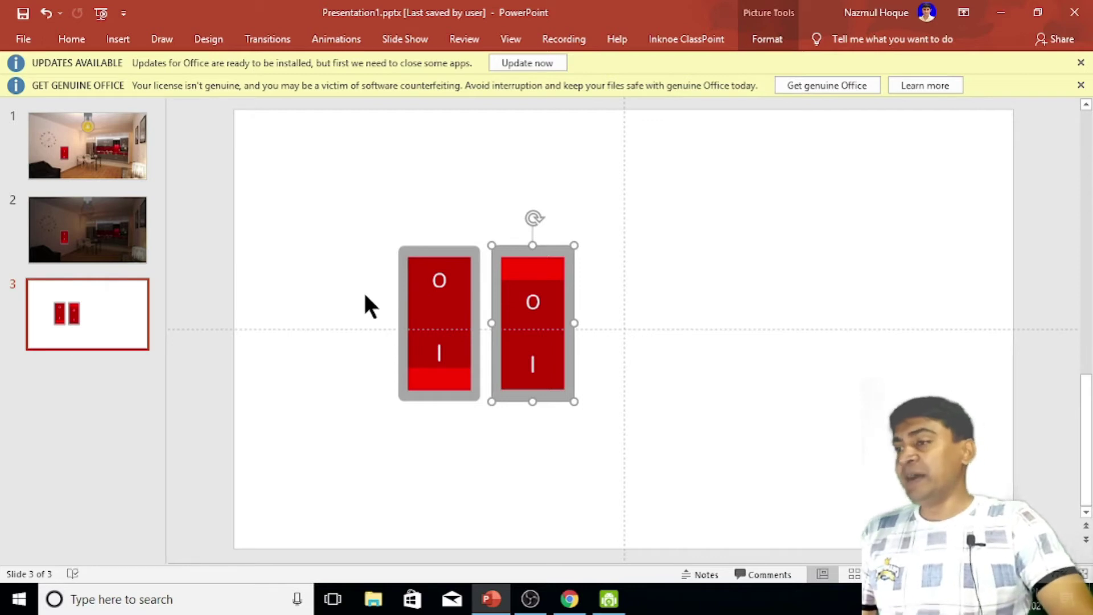
Draw a blue circle near the top right of the slide
left_click(128, 38)
left_click(261, 100)
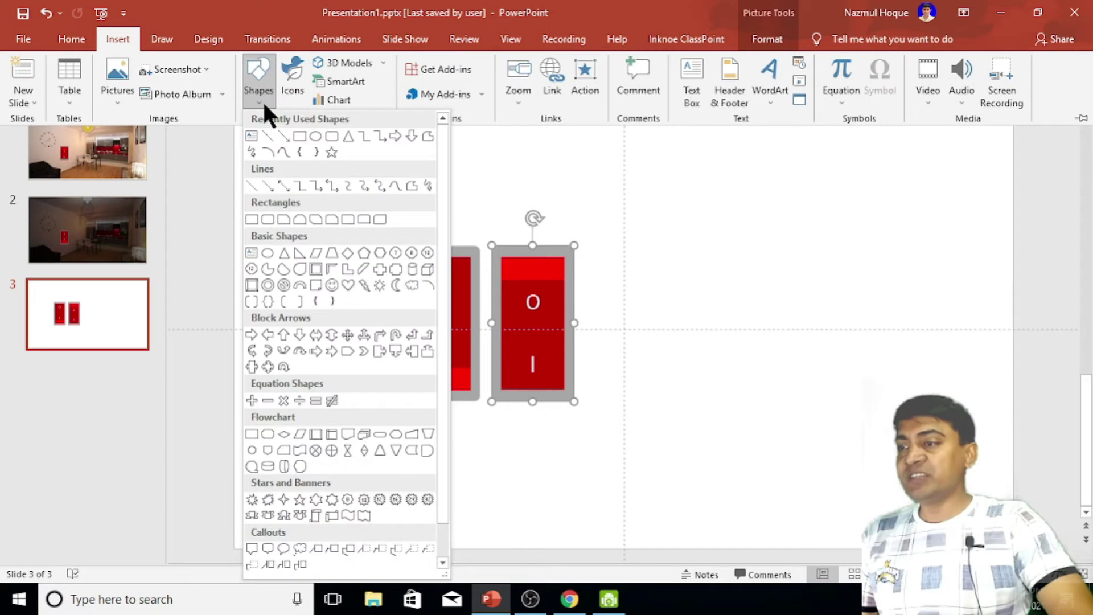
left_click(266, 253)
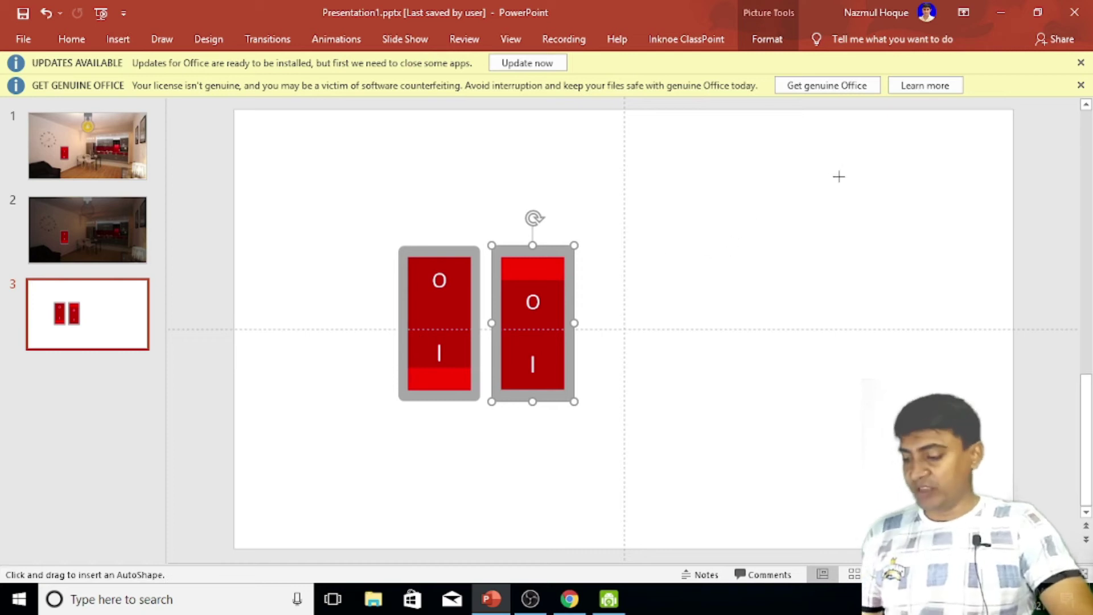
mouse_move(860, 174)
left_mouse_down()
mouse_move(896, 220)
mouse_move(822, 226)
left_mouse_up()
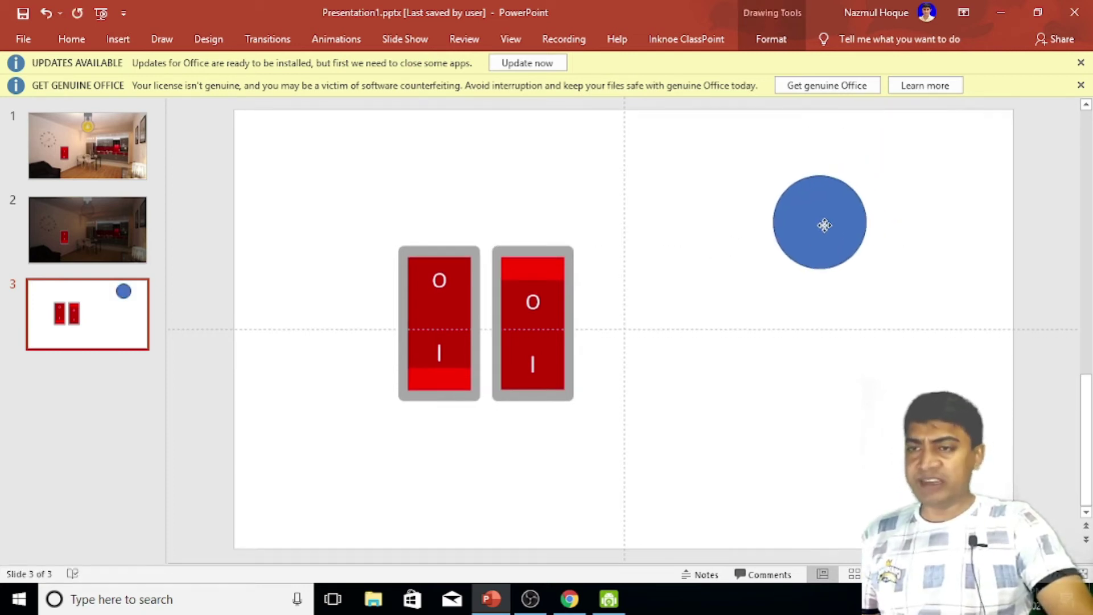
Draw a slightly narrowed rectangle just below the circle
left_click(117, 40)
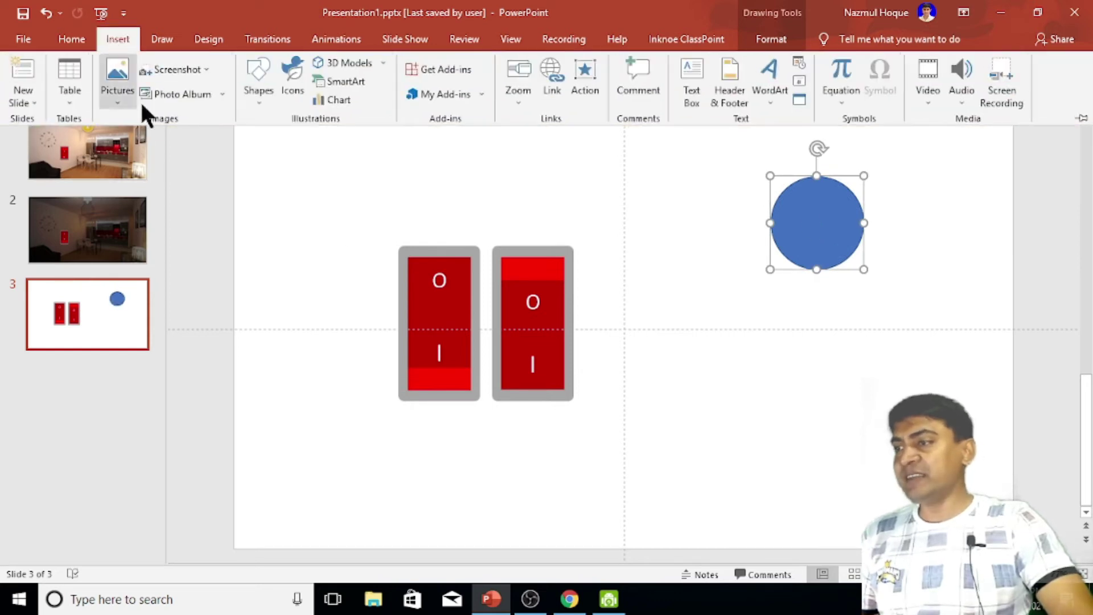
left_click(259, 97)
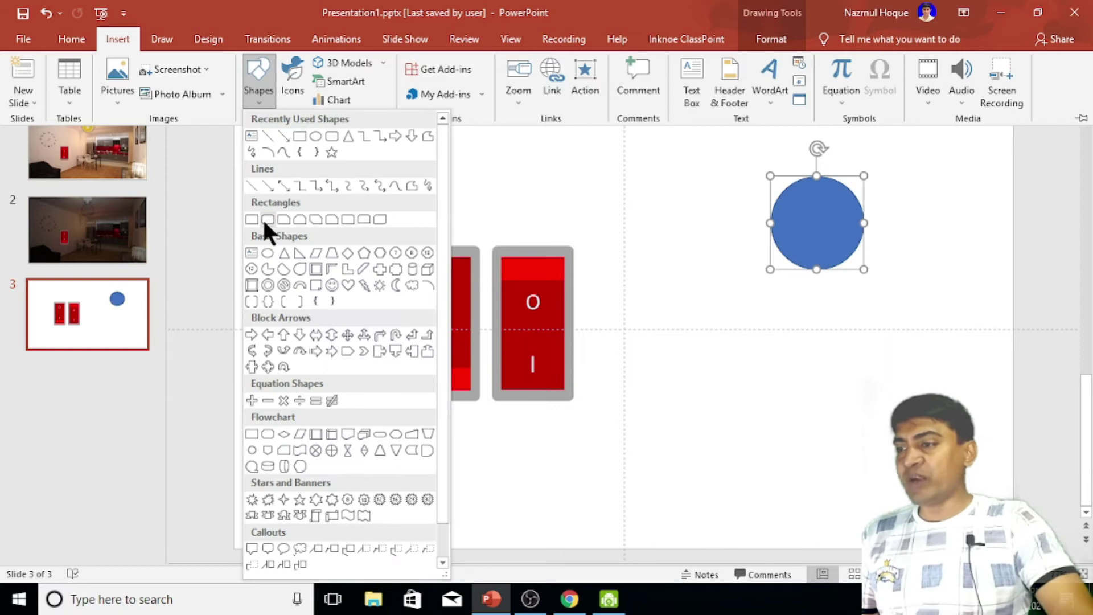
left_click(260, 218)
mouse_move(793, 253)
left_mouse_down()
mouse_move(844, 320)
mouse_move(816, 274)
left_mouse_up()
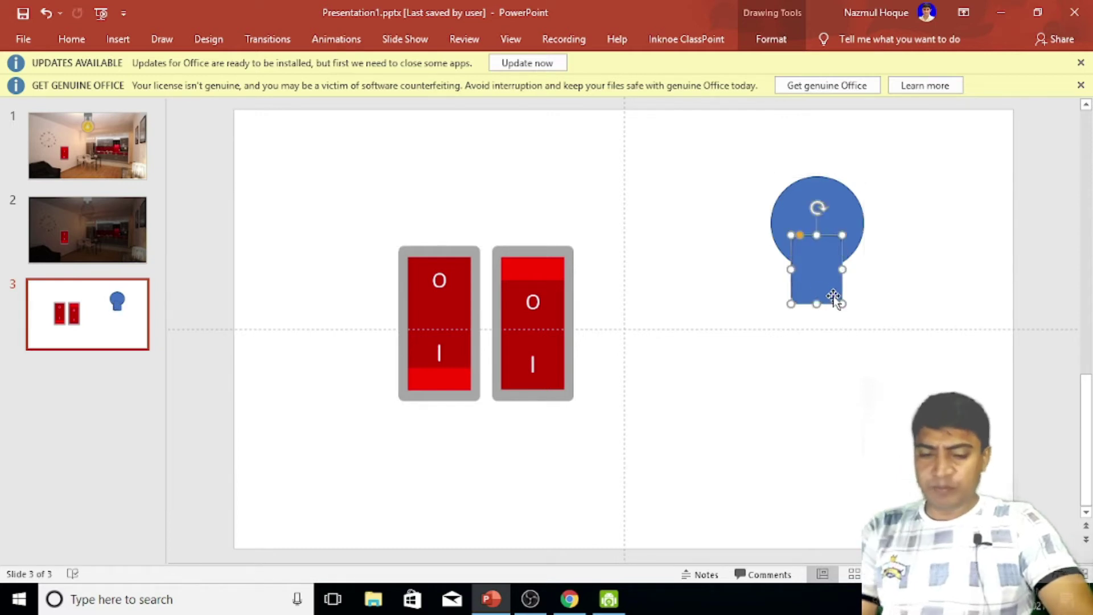
left_click_drag(842, 271, 843, 273)
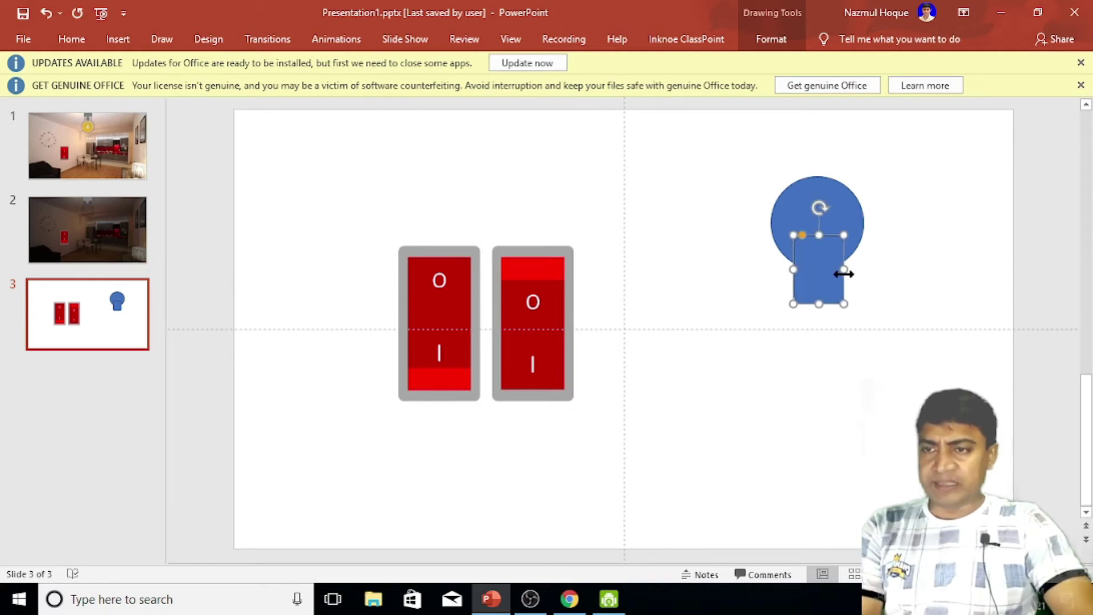
Align Center the rectangle under the circle, then select both shapes
left_click(838, 198, "shift")
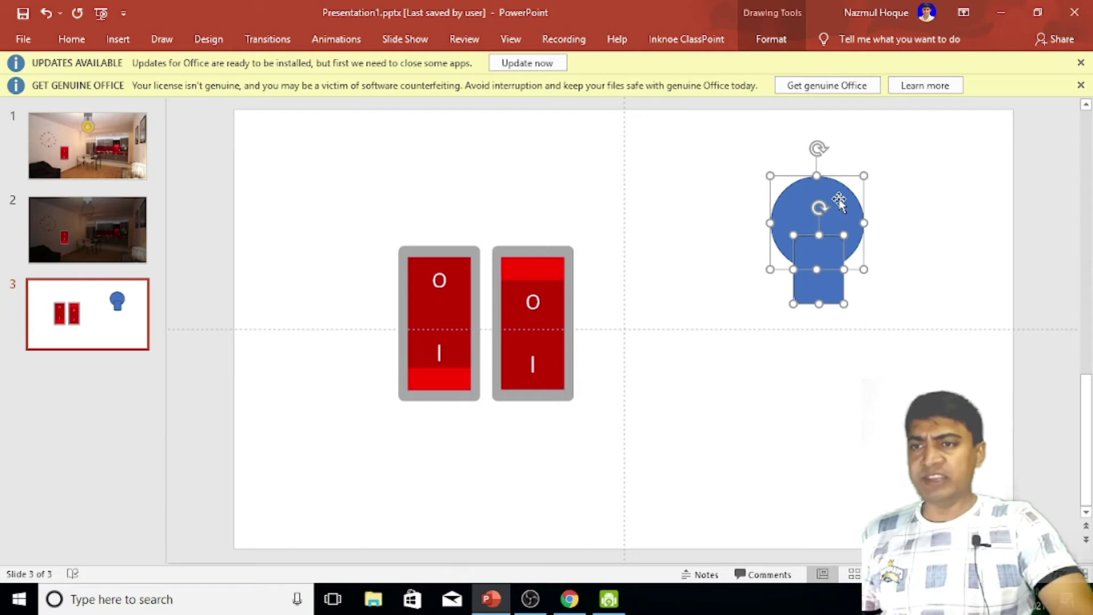
left_click(766, 37)
left_click(922, 61)
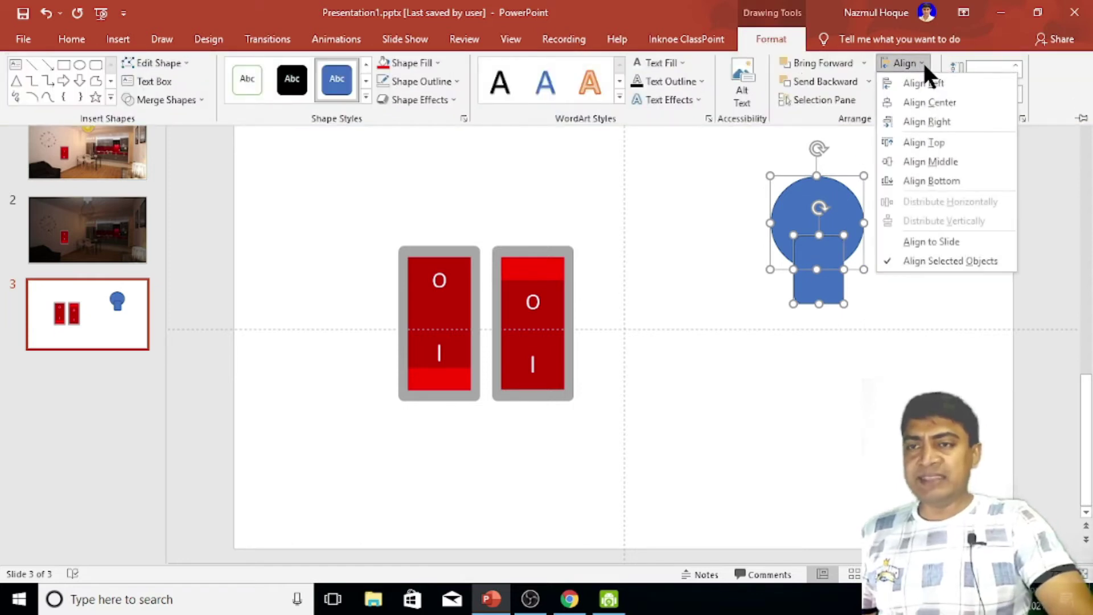
left_click(928, 103)
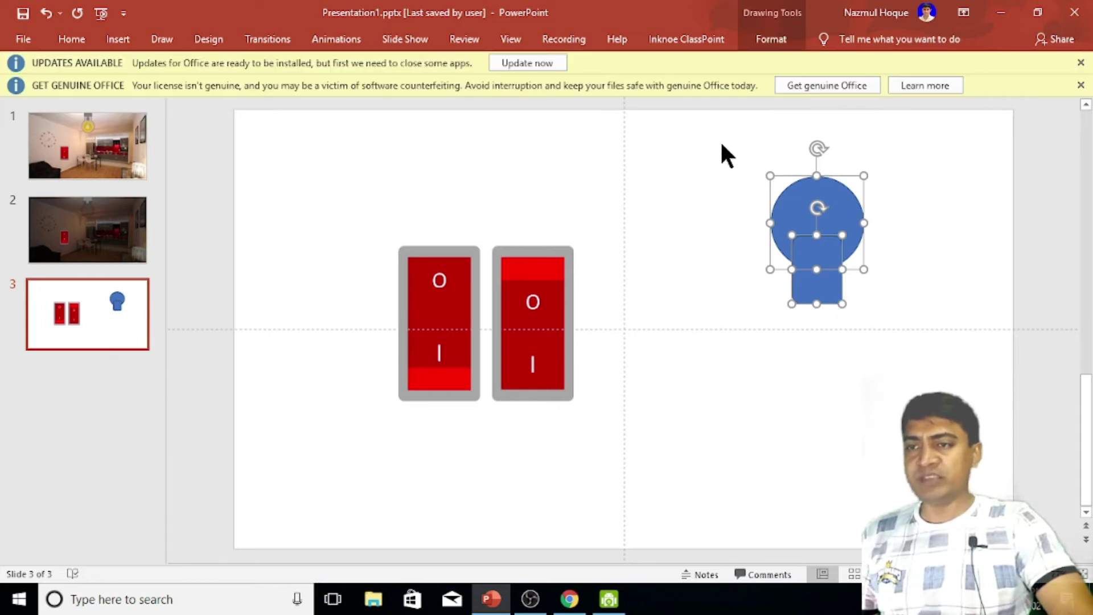
left_click_drag(723, 138, 911, 365)
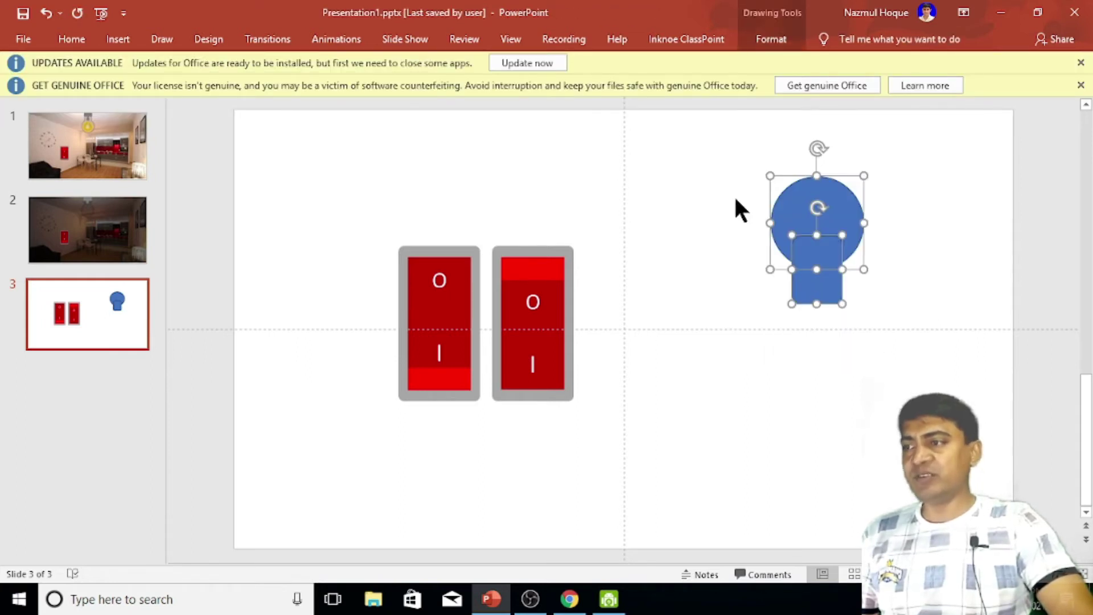
Union the circle and rectangle into one bulb and nudge it left and down
left_click(766, 41)
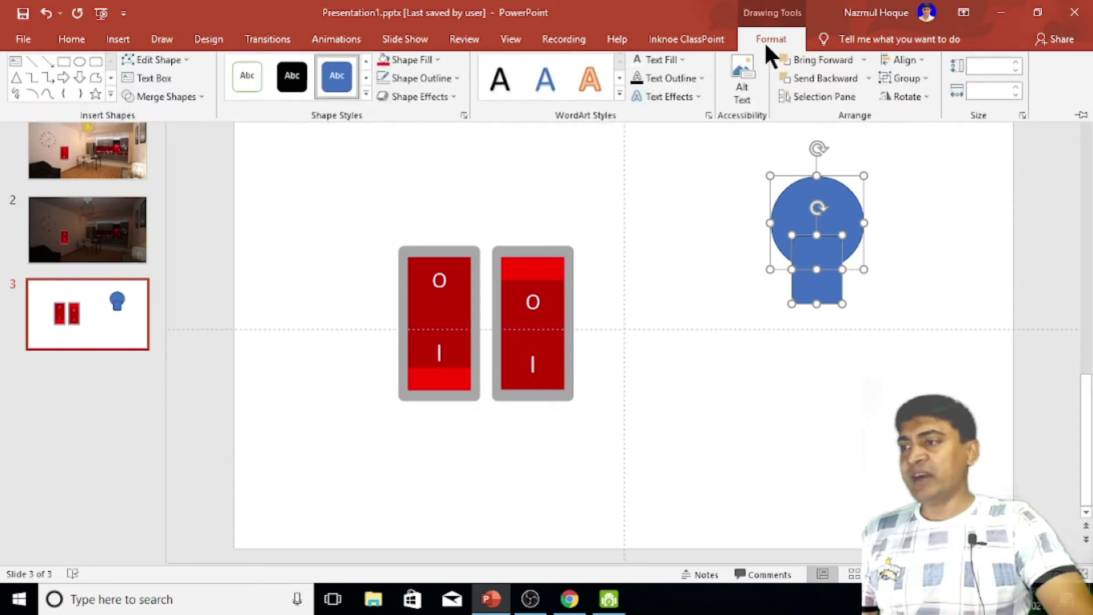
left_click(191, 99)
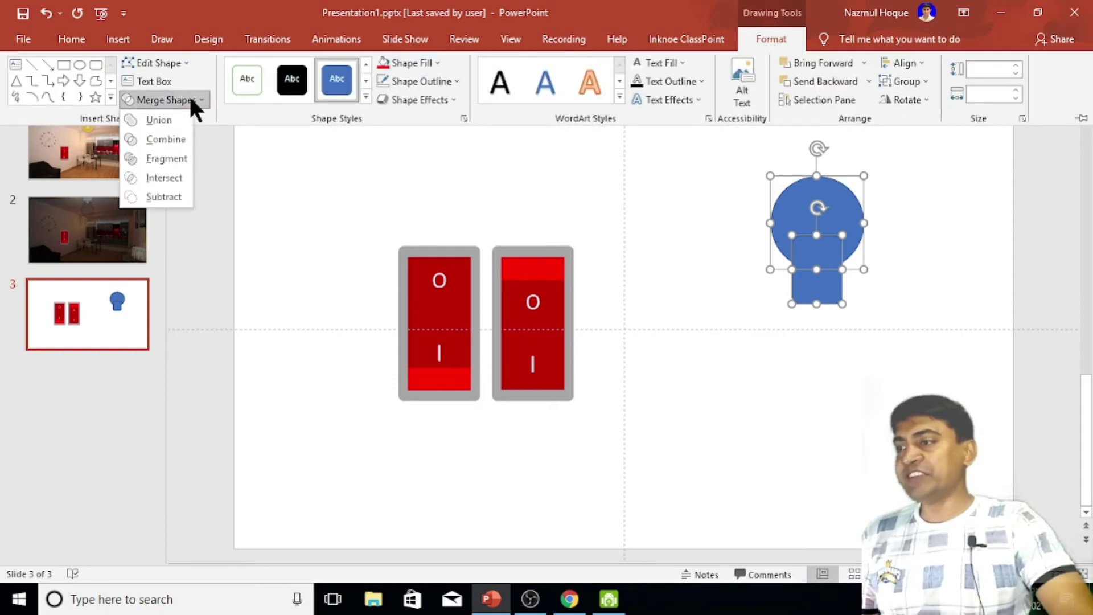
left_click(159, 119)
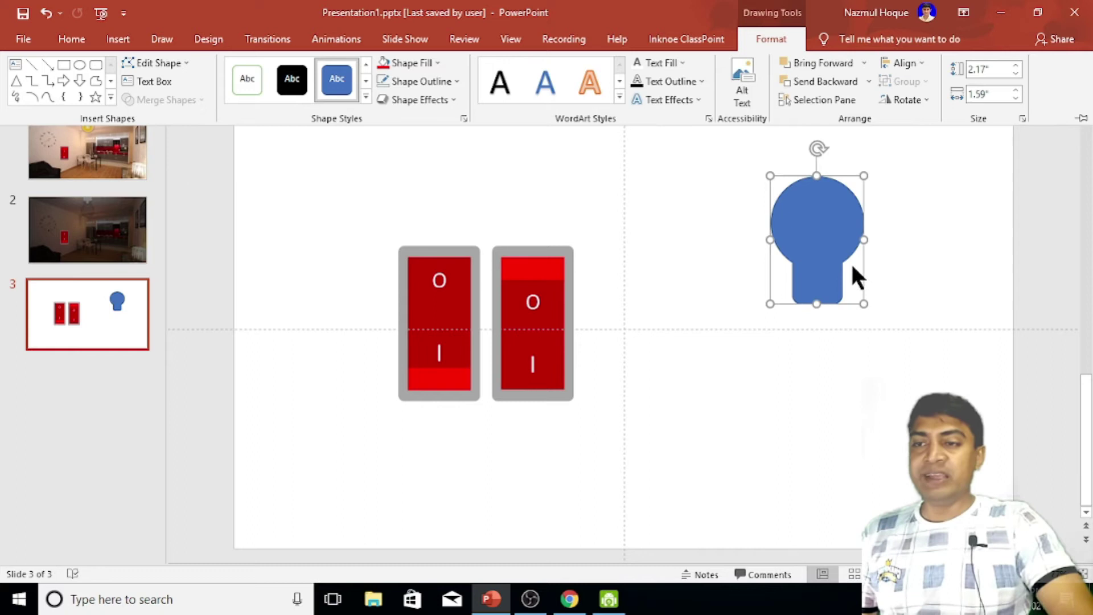
left_click(818, 238)
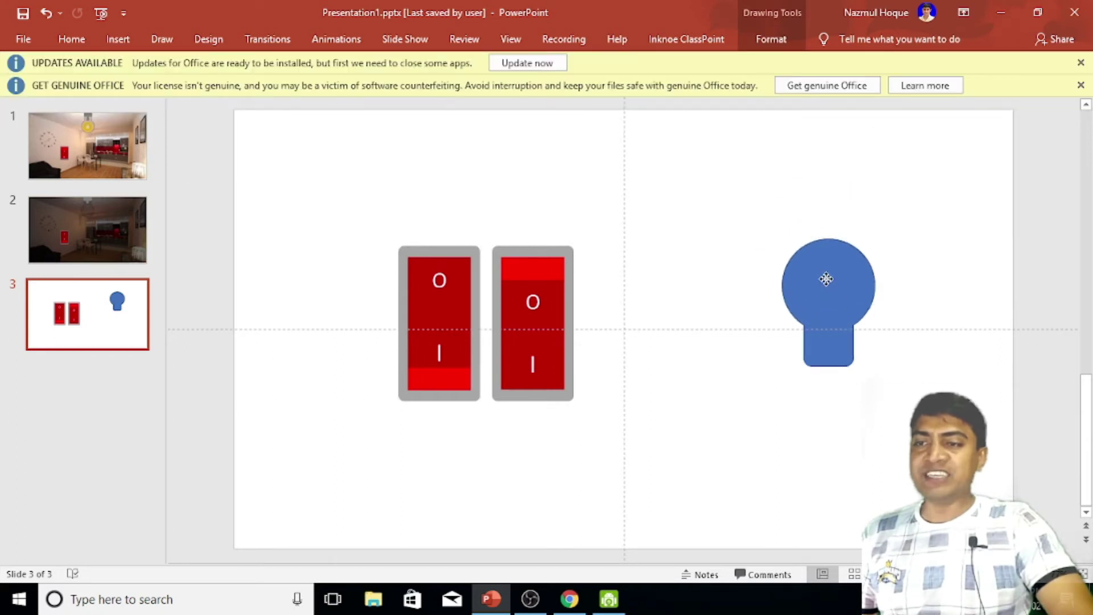
left_click_drag(809, 245, 794, 250)
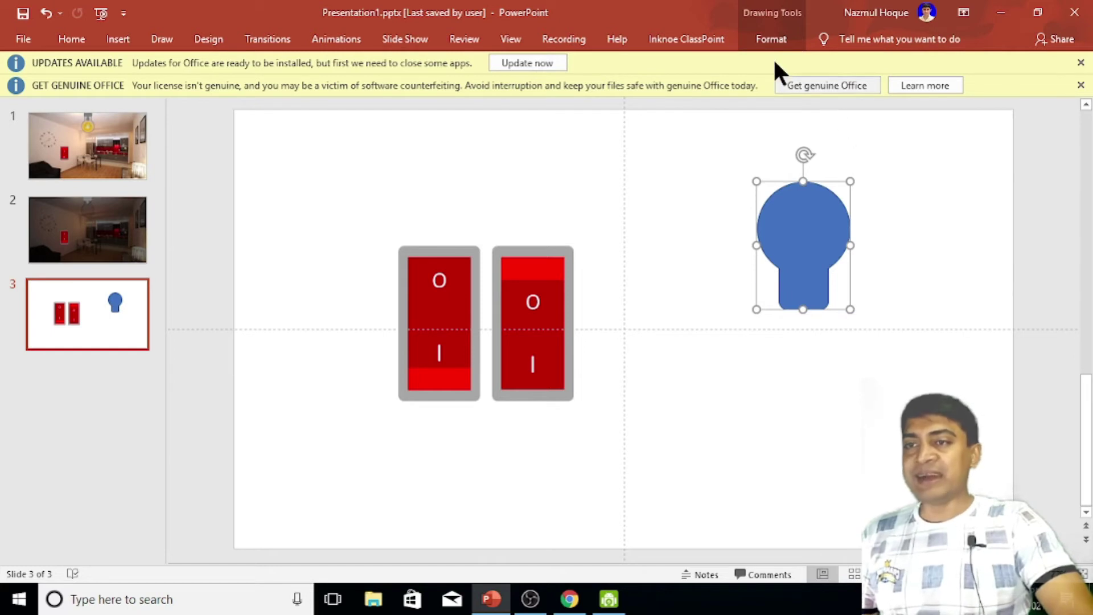
Apply the Preset 8 shape effect to the bulb
left_click(771, 37)
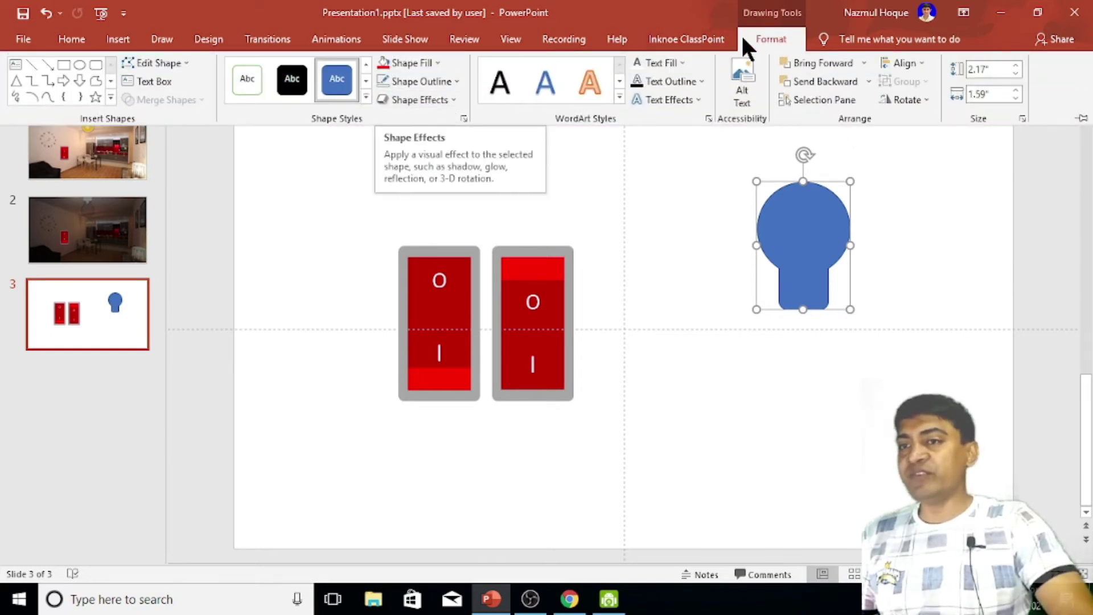
left_click(440, 103)
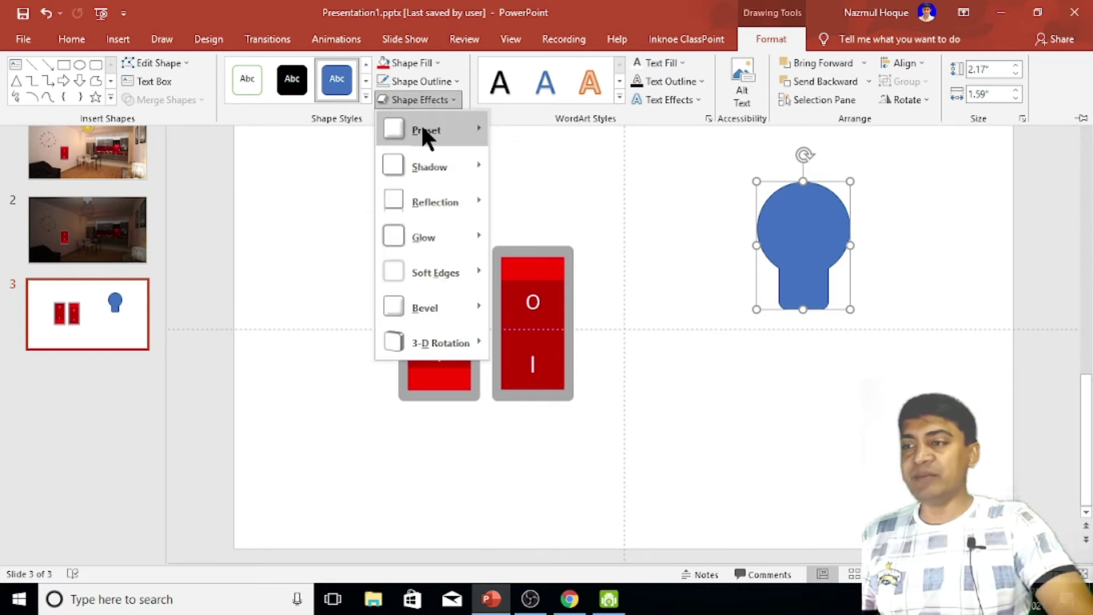
mouse_move(426, 130)
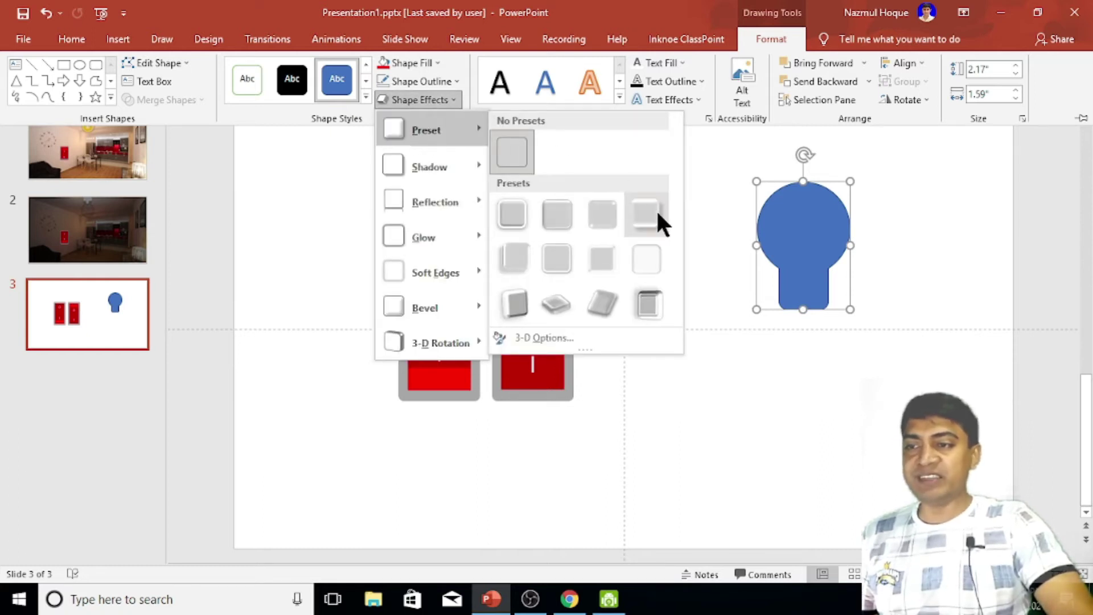
left_click(647, 257)
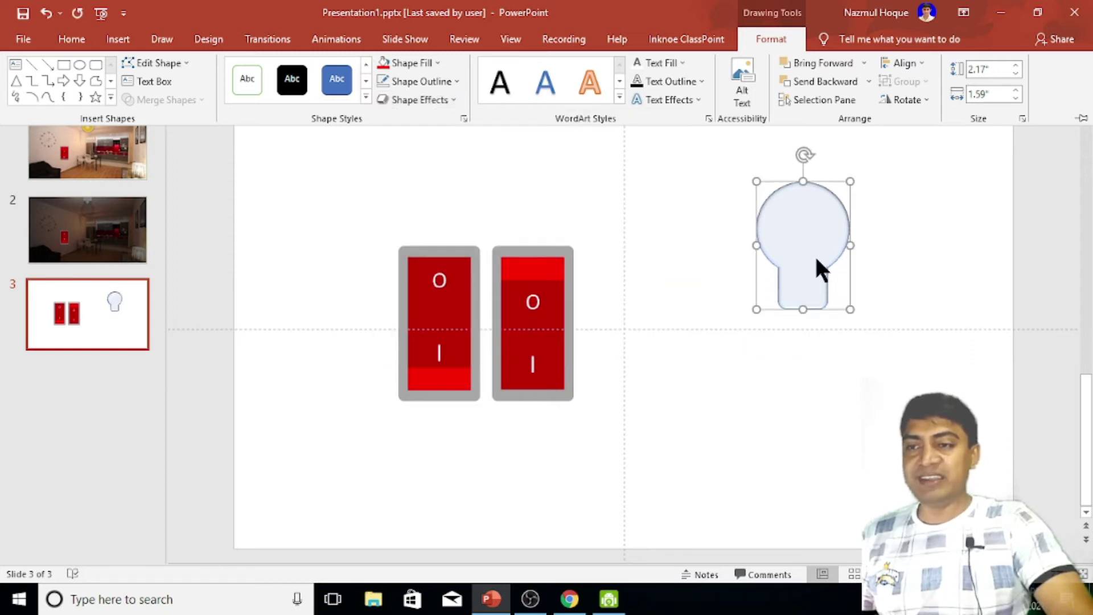
Draw a rectangle across the bulb's base
left_click(117, 44)
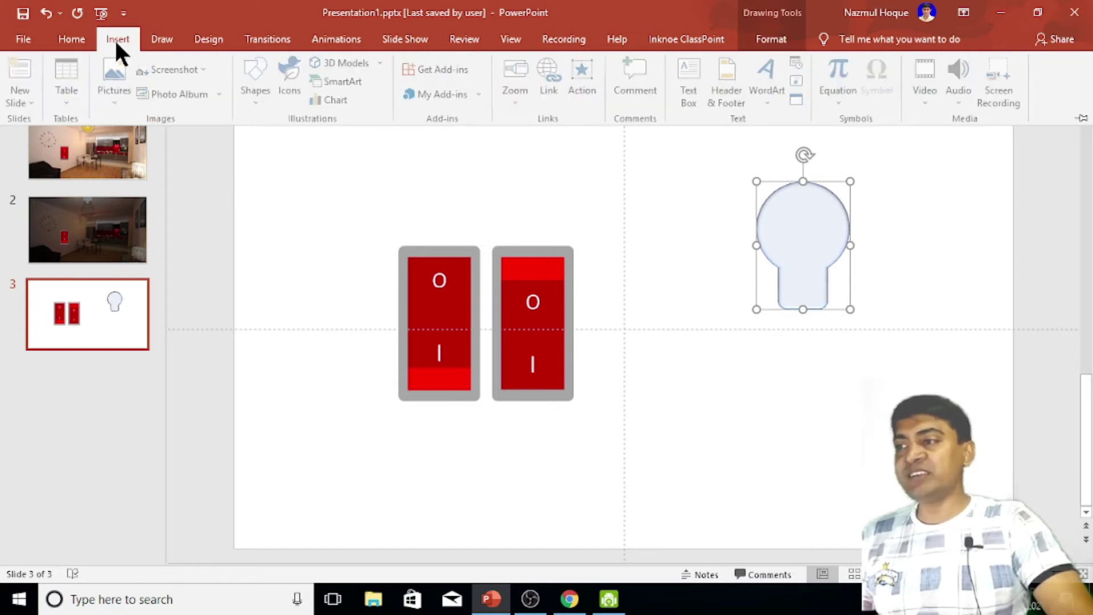
left_click(261, 97)
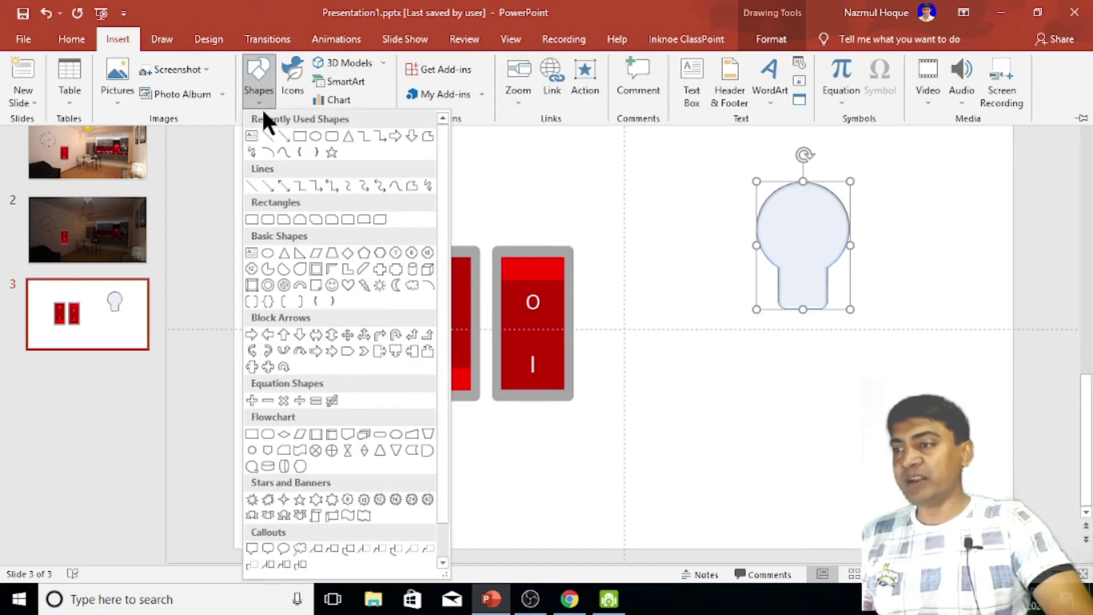
left_click(263, 218)
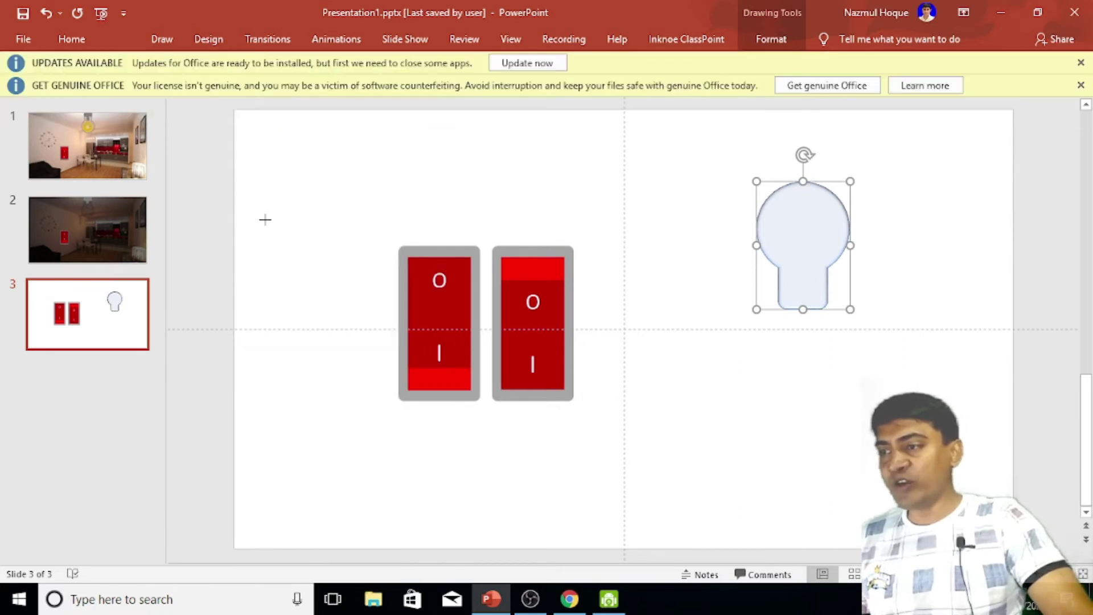
left_click_drag(777, 300, 832, 319)
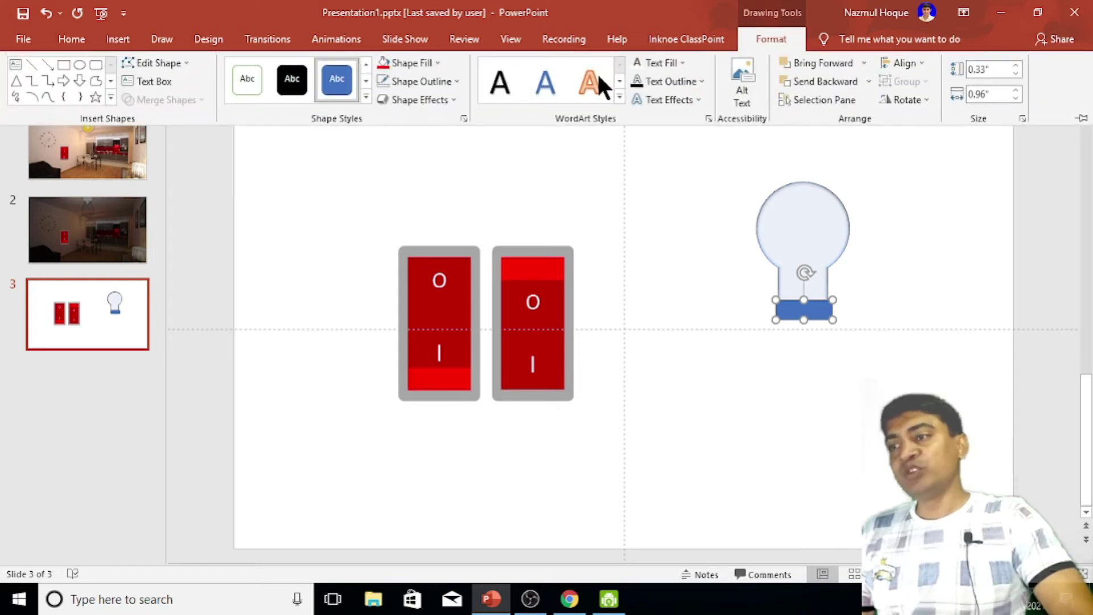
Fill the base rectangle grey, remove its outline, and duplicate it with Ctrl+D
left_click(438, 60)
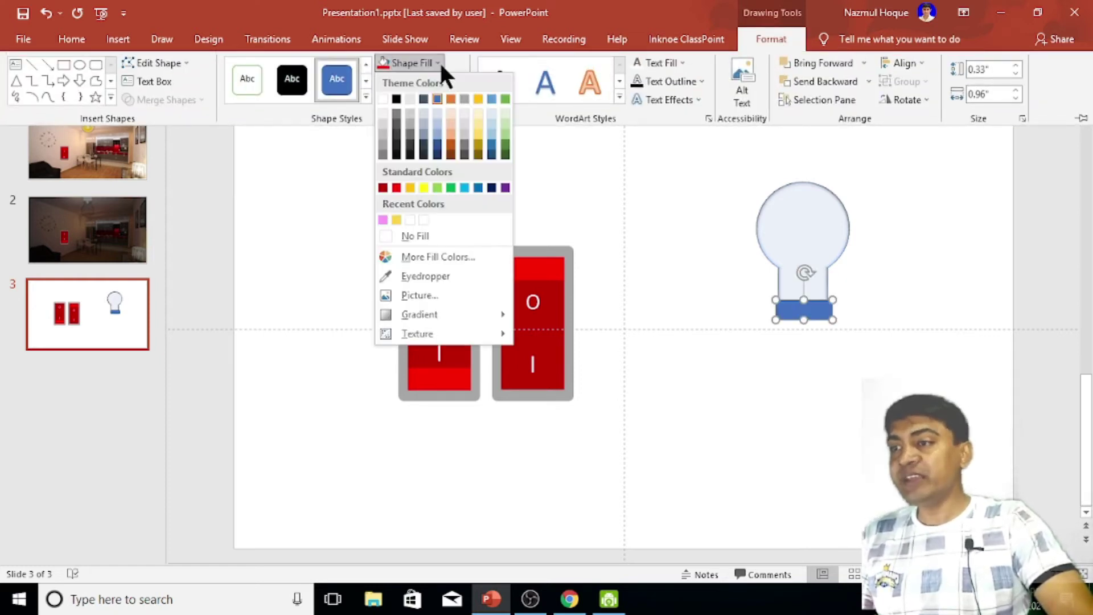
left_click(382, 155)
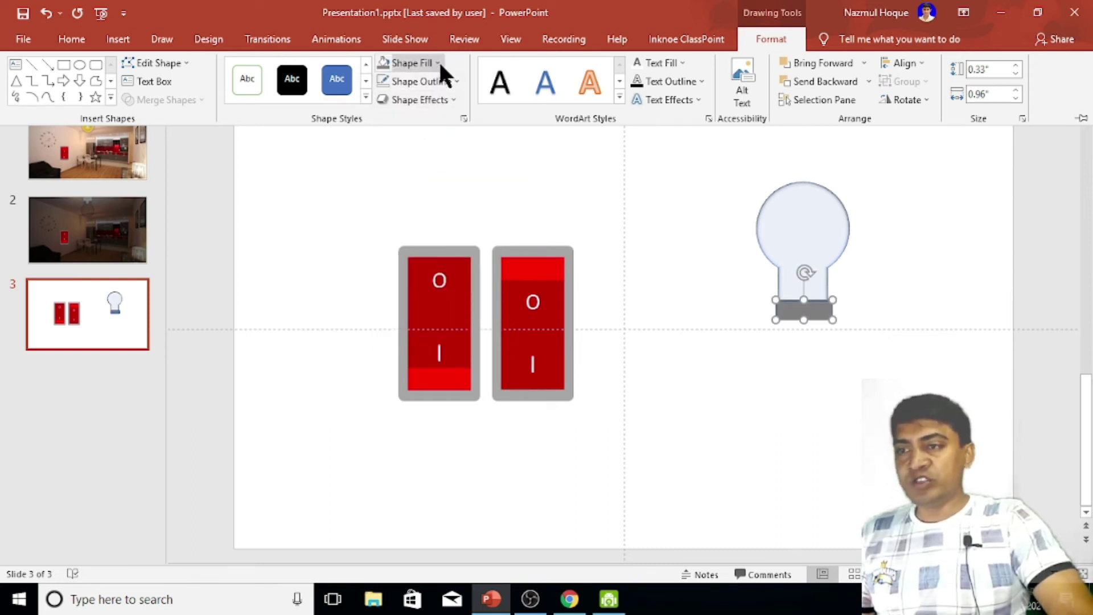
left_click(457, 81)
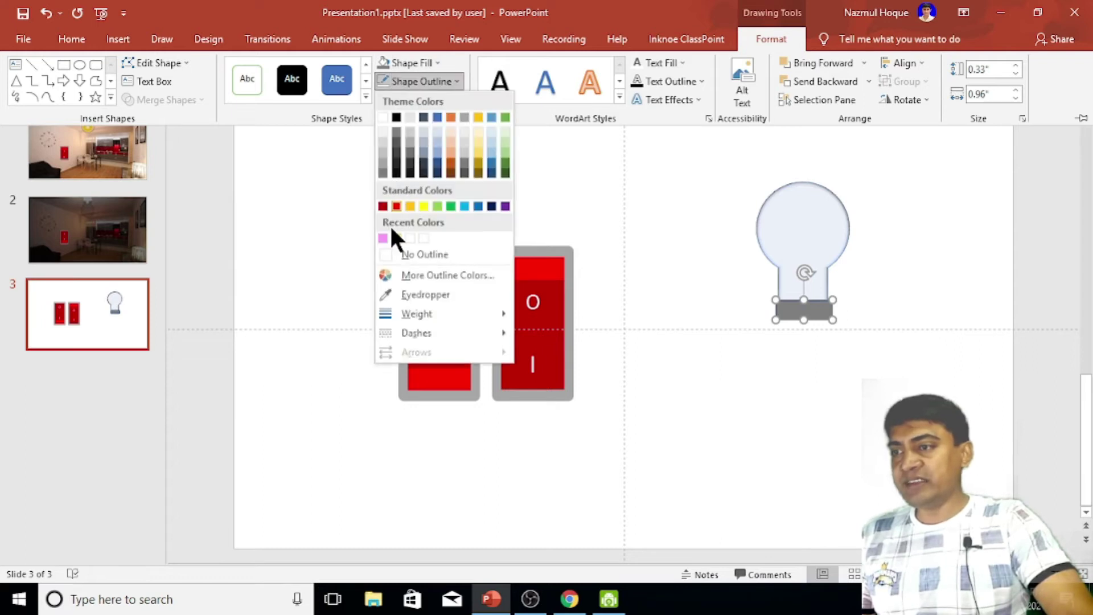
left_click(398, 253)
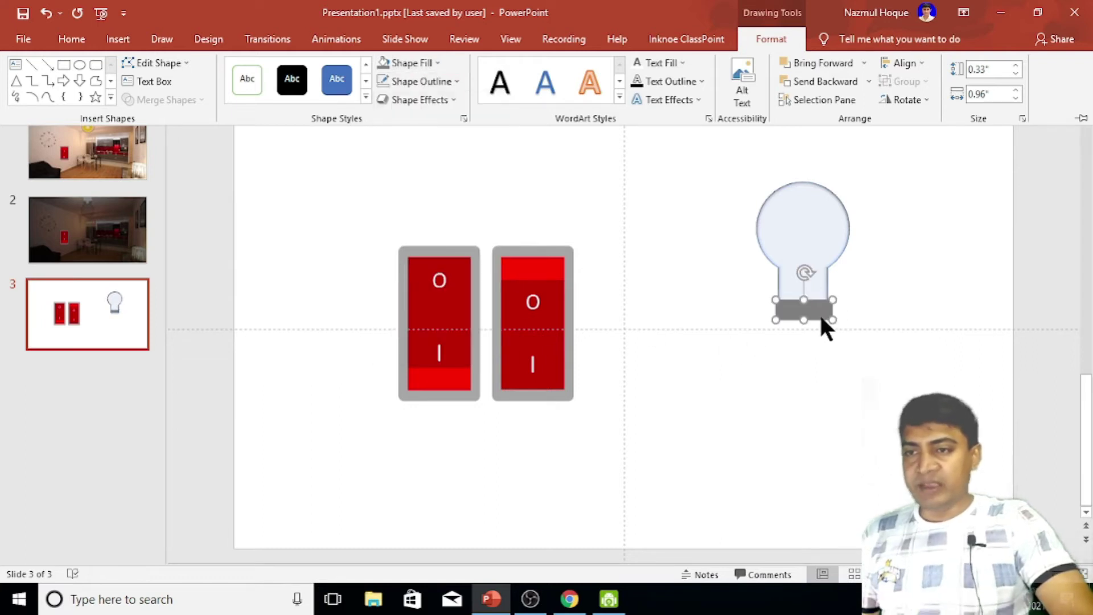
key("ctrl+d")
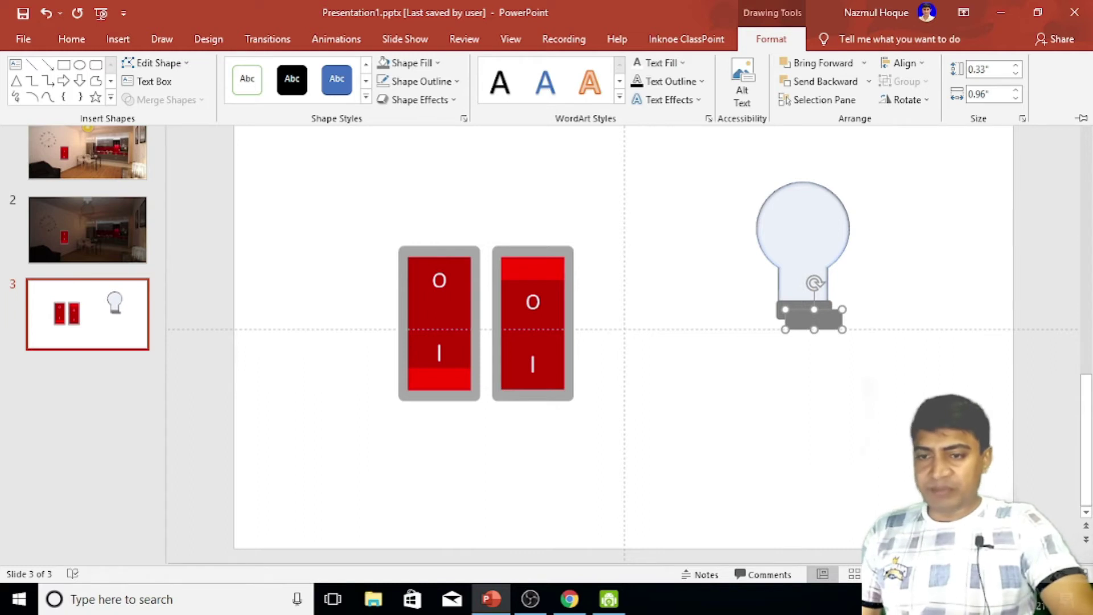
Resize the copied grey block into a tall, narrow stem centred in the bulb's neck
scroll(793, 312, "up", 5)
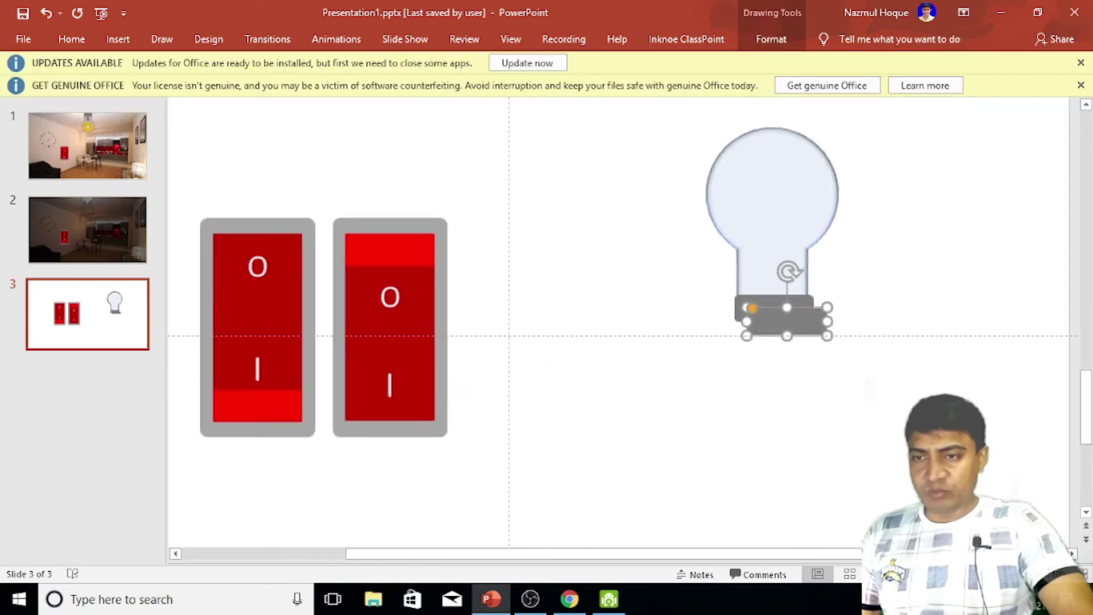
scroll(560, 312, "up", 1)
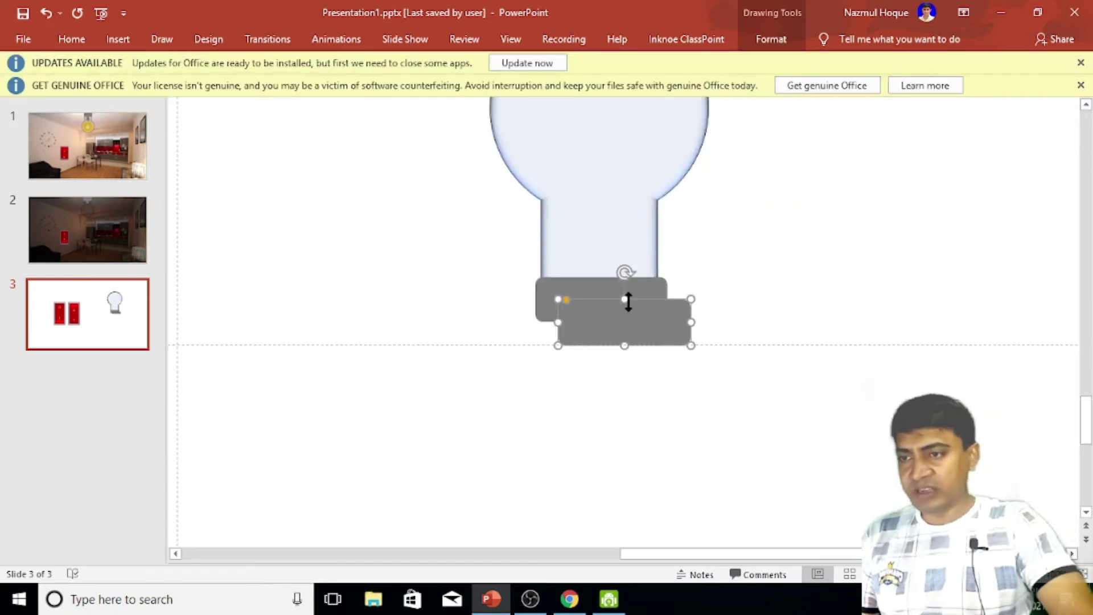
left_click_drag(625, 294, 625, 214)
mouse_move(690, 281)
left_mouse_down()
mouse_move(612, 288)
mouse_move(610, 248)
left_mouse_up()
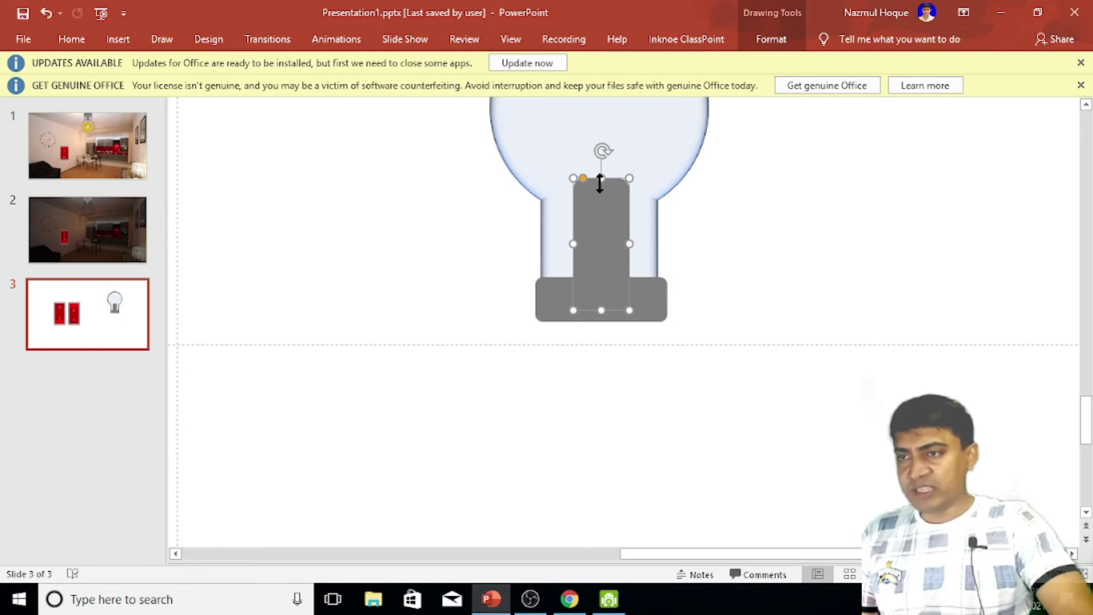
left_click_drag(599, 178, 599, 211)
mouse_move(629, 262)
left_mouse_down()
mouse_move(612, 272)
mouse_move(603, 263)
left_mouse_up()
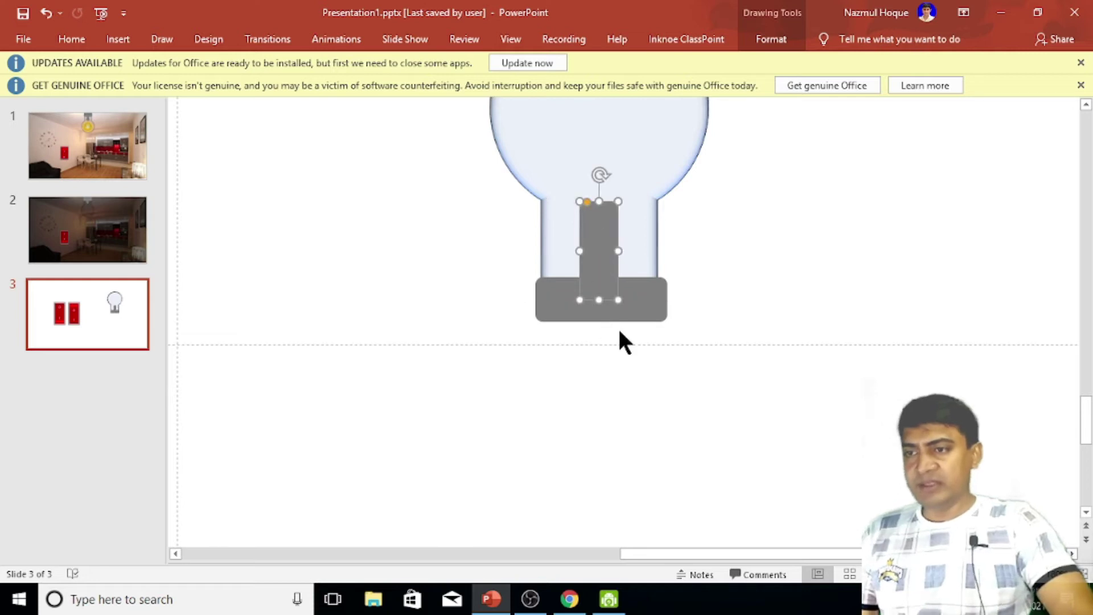
left_click_drag(599, 203, 599, 213)
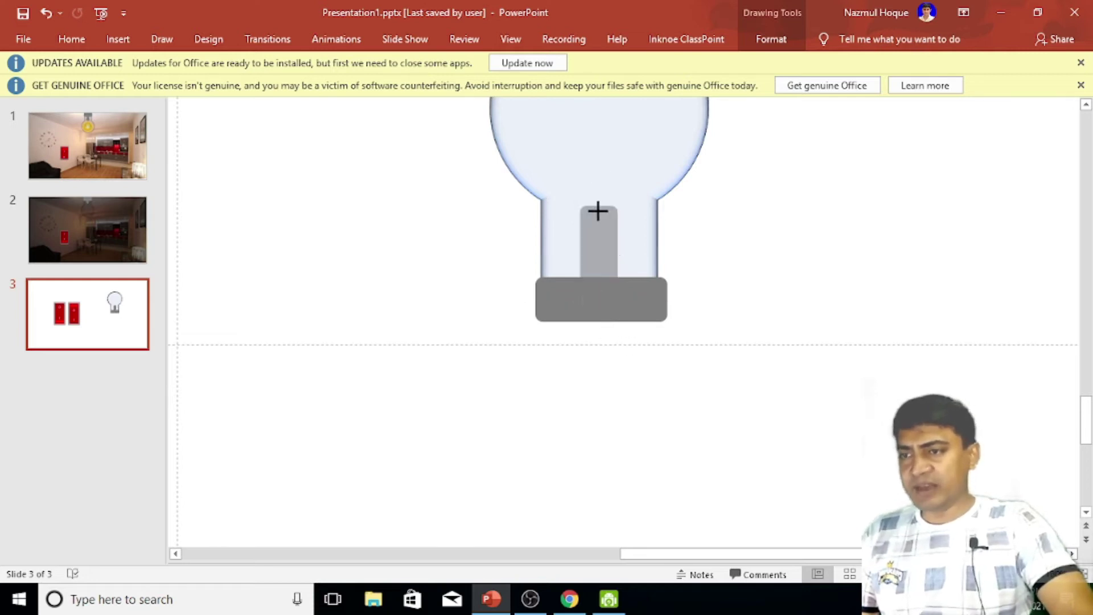
left_click_drag(617, 255, 600, 251)
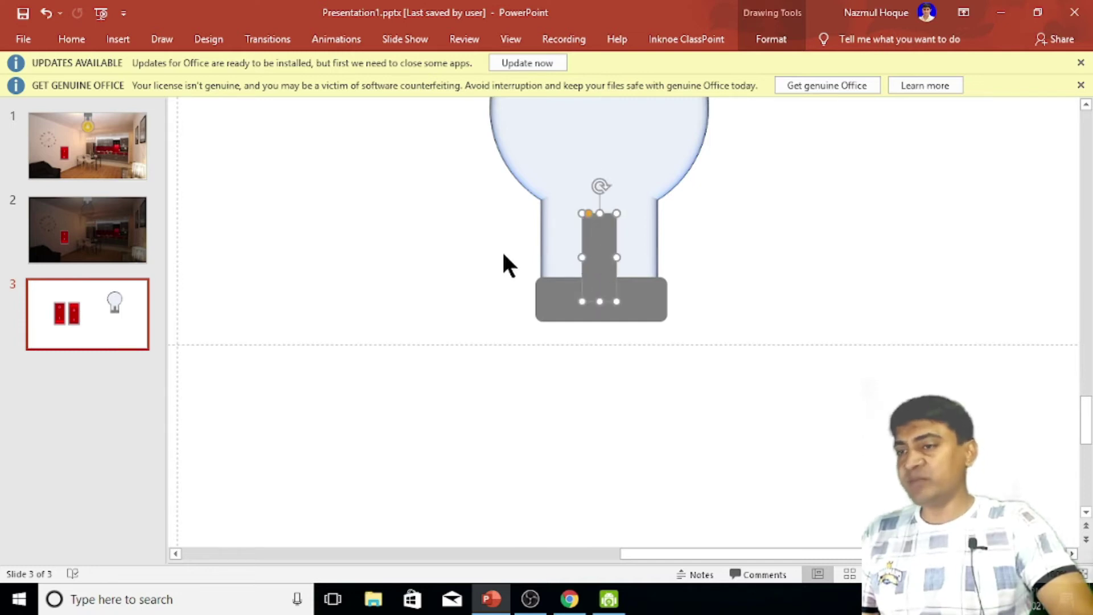
Draw a small oval sitting on top of the grey stem
left_click(119, 40)
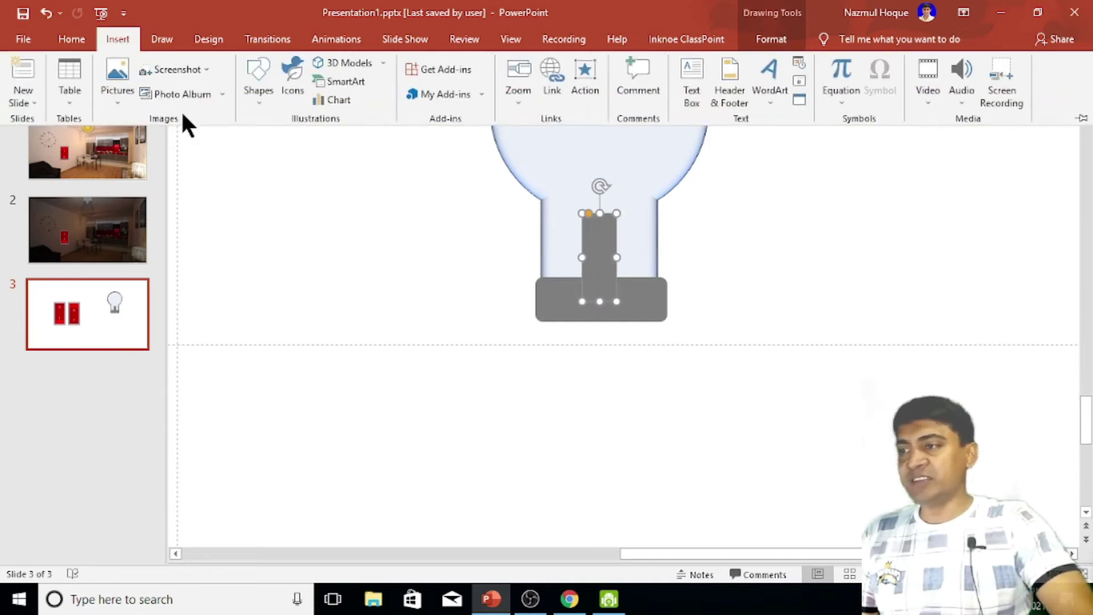
left_click(257, 111)
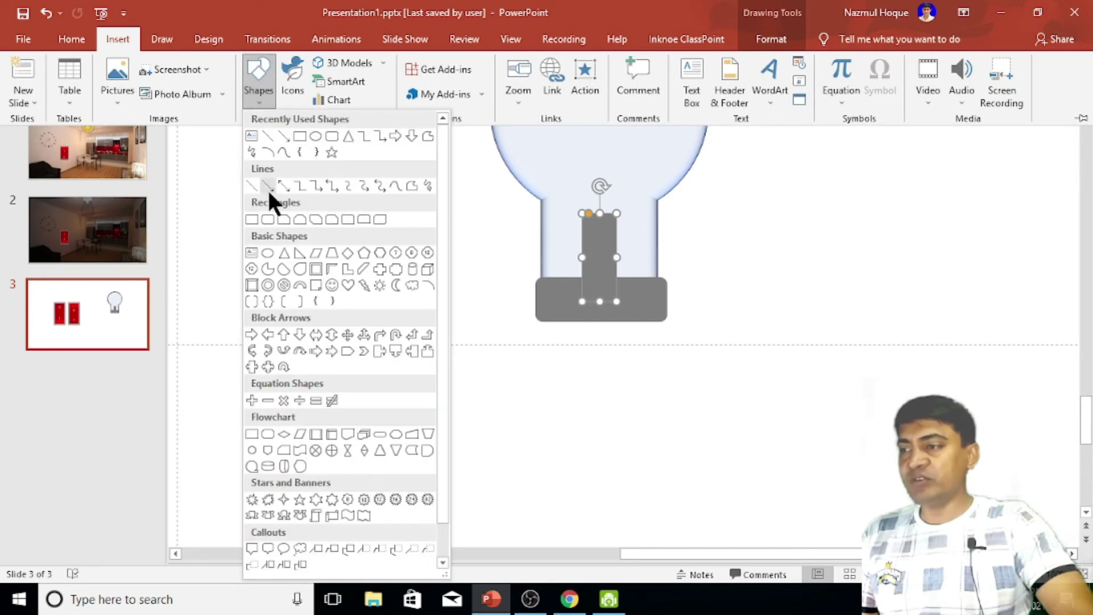
left_click(267, 252)
left_click_drag(585, 197, 621, 214)
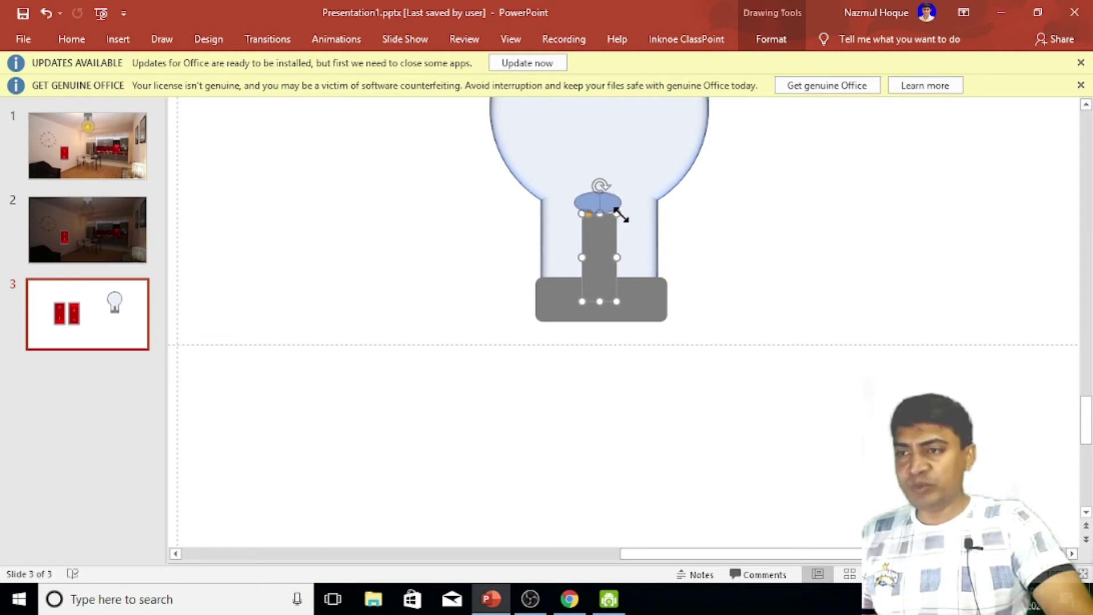
key("Down")
key("Down")
key("Down")
key("Down")
key("Down")
key("Down")
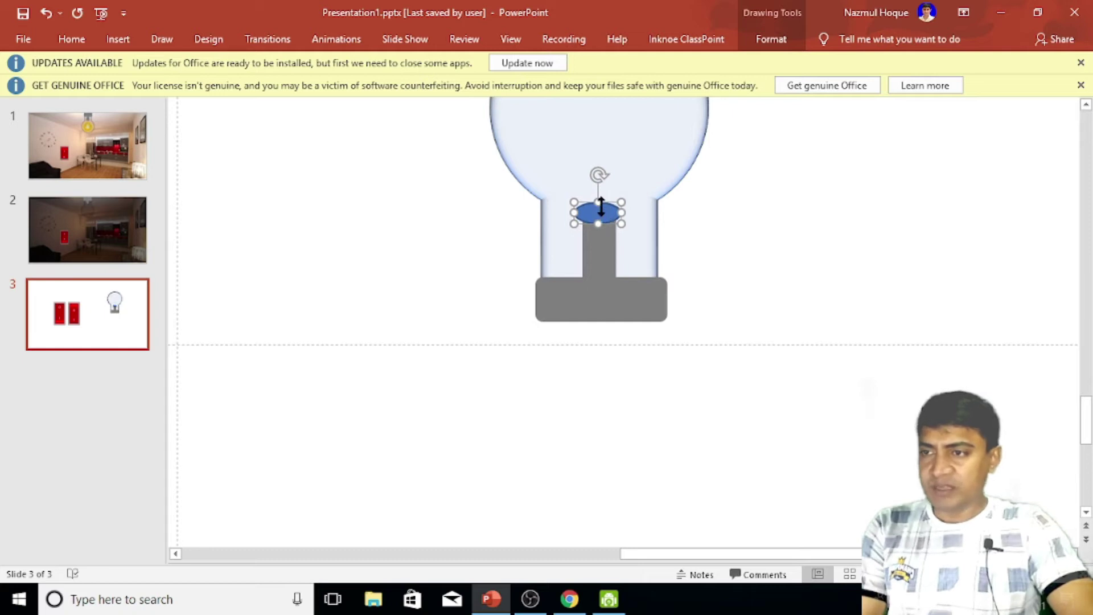
Give the small oval the Preset 8 effect and centre it on the stem
left_click(774, 45)
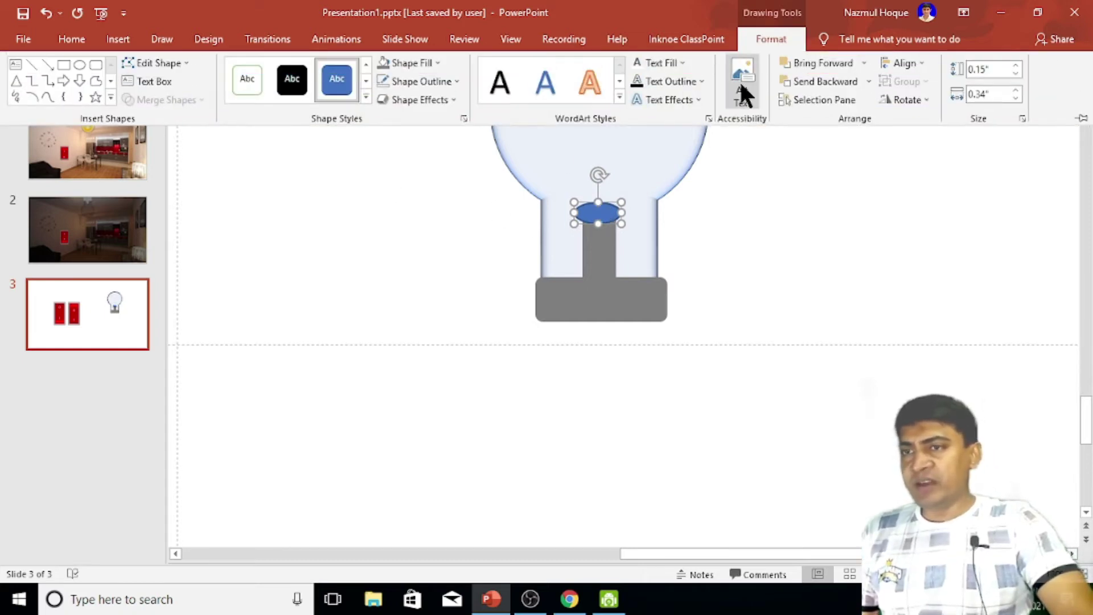
left_click(449, 98)
mouse_move(426, 130)
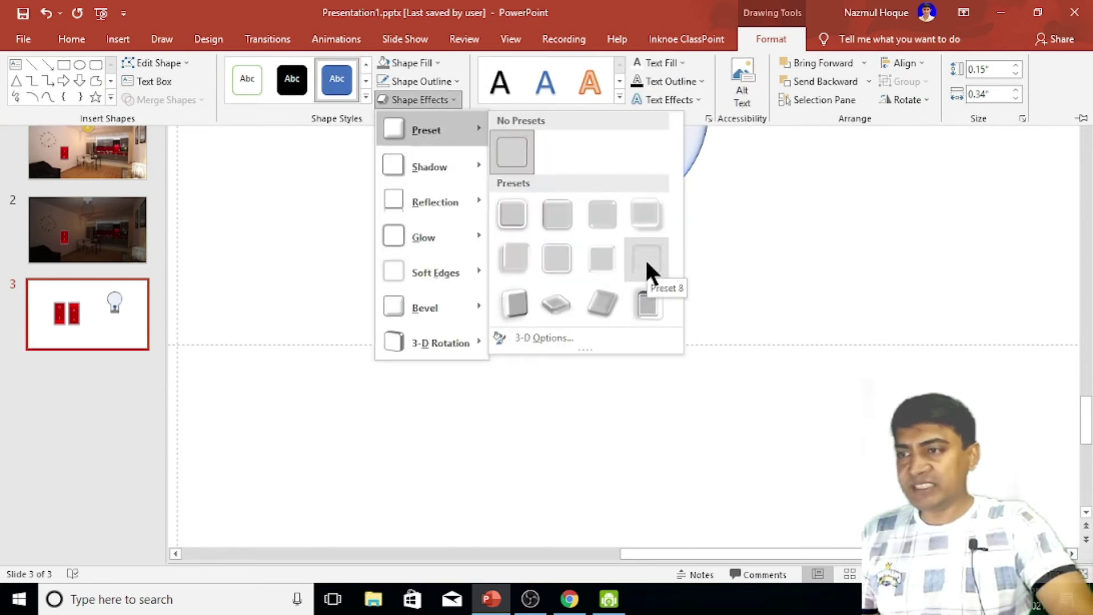
left_click(649, 267)
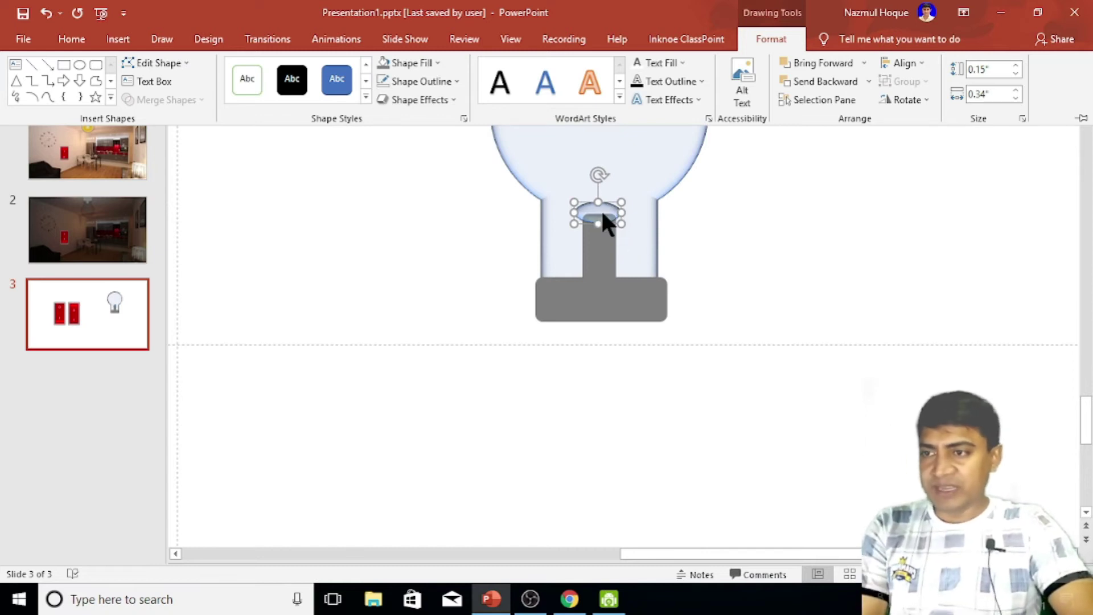
left_click_drag(603, 215, 612, 217)
key("ctrl+Right")
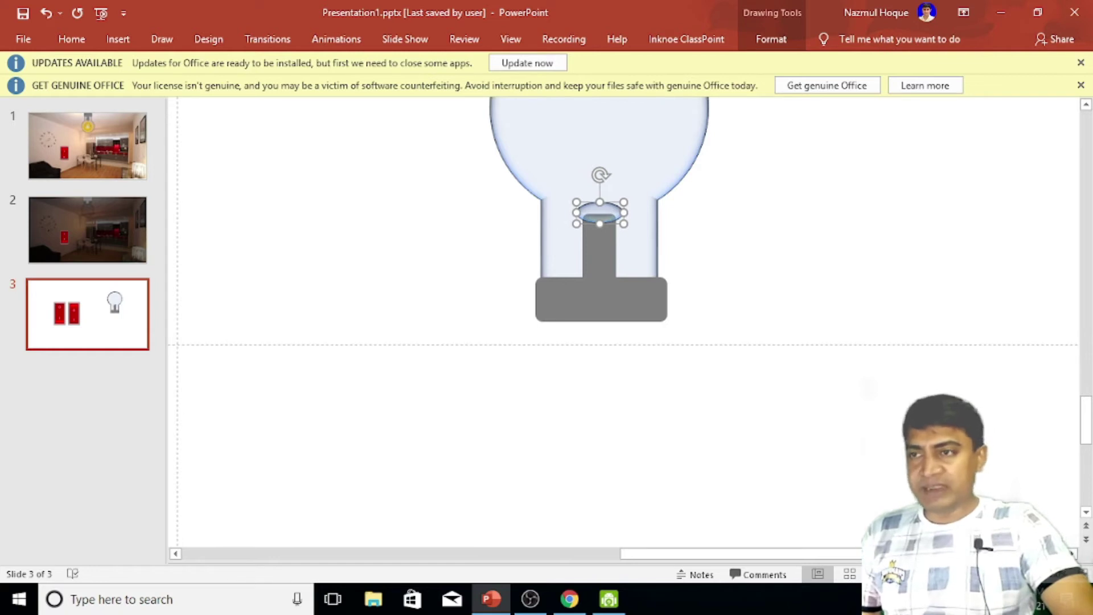
scroll(731, 369, "up", 2)
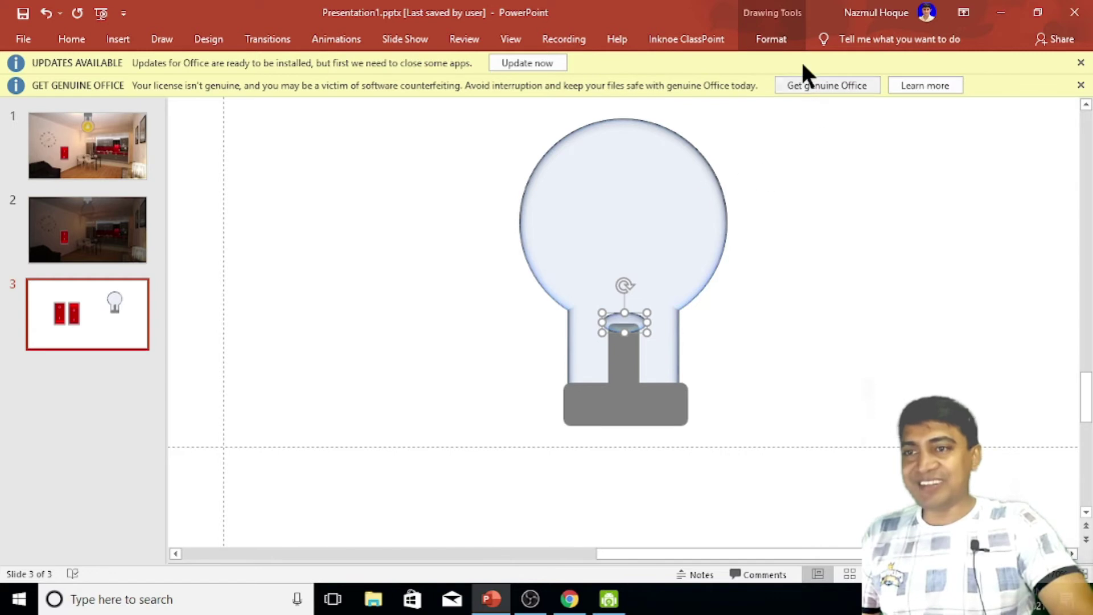
Trace a zigzag Curve filament from the stem up into the glass and back down
left_click(114, 40)
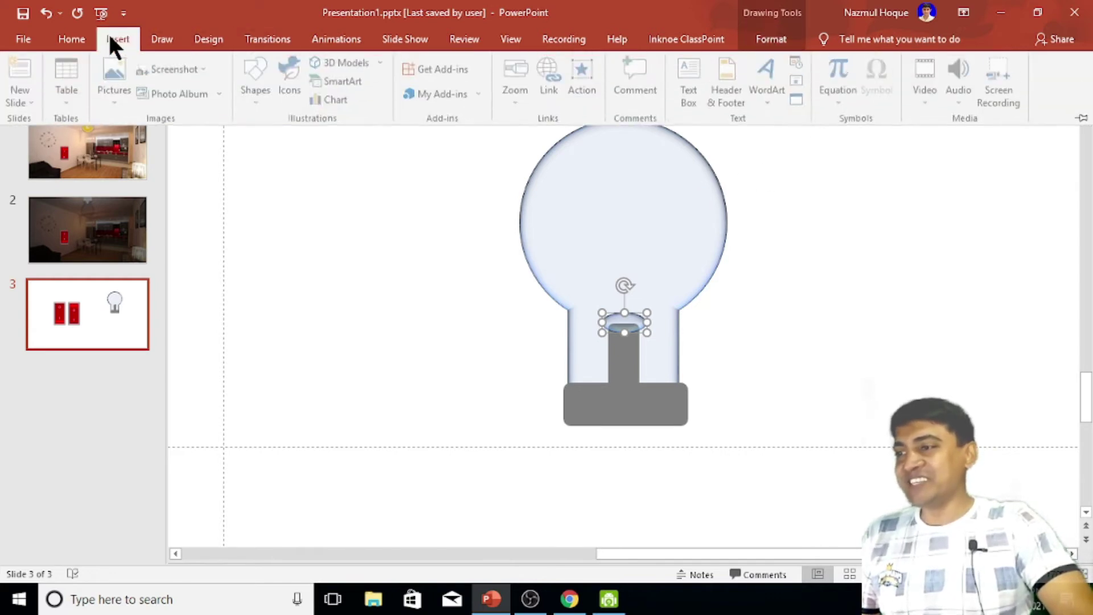
left_click(259, 103)
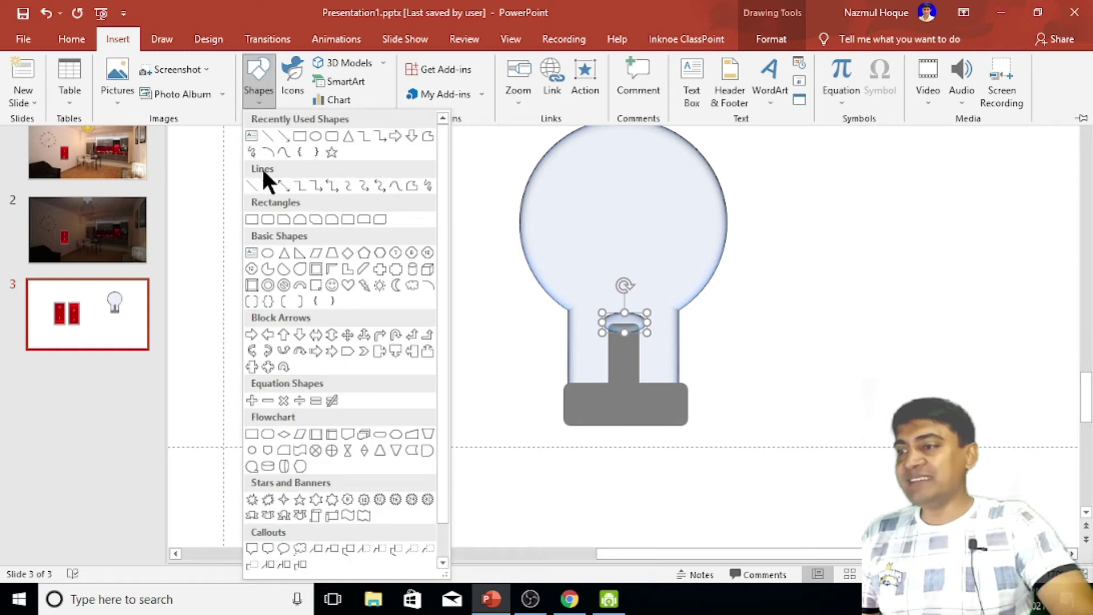
left_click(394, 185)
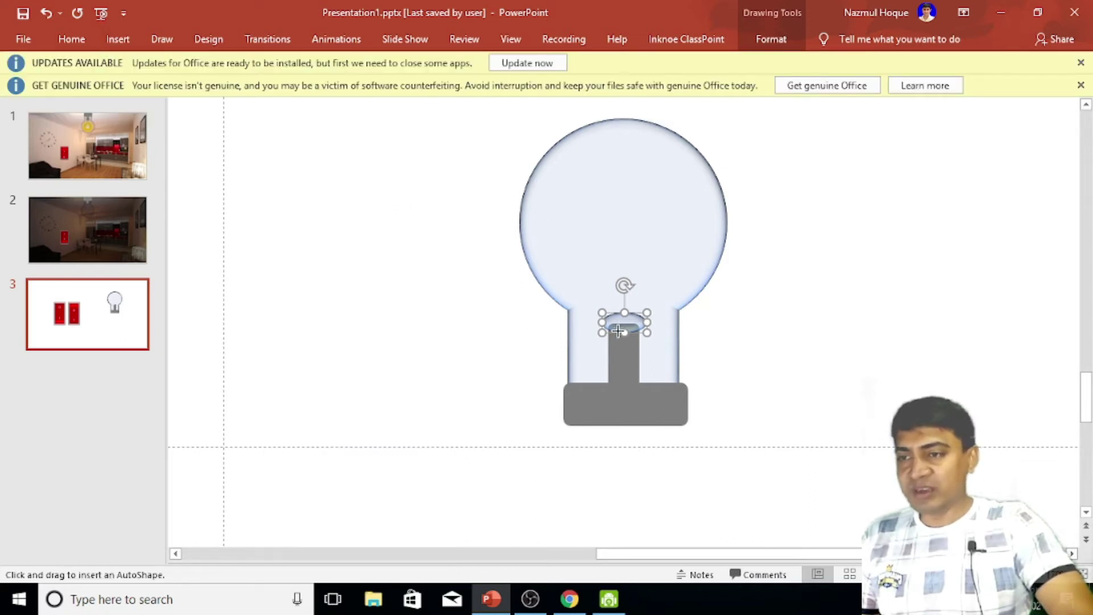
left_click(618, 332)
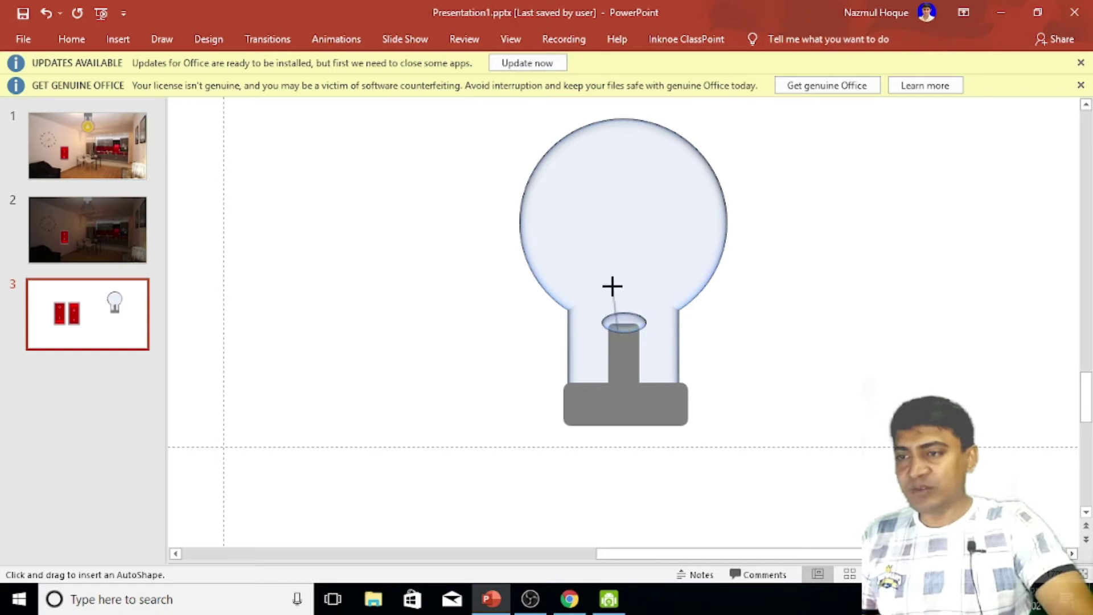
left_click(601, 240)
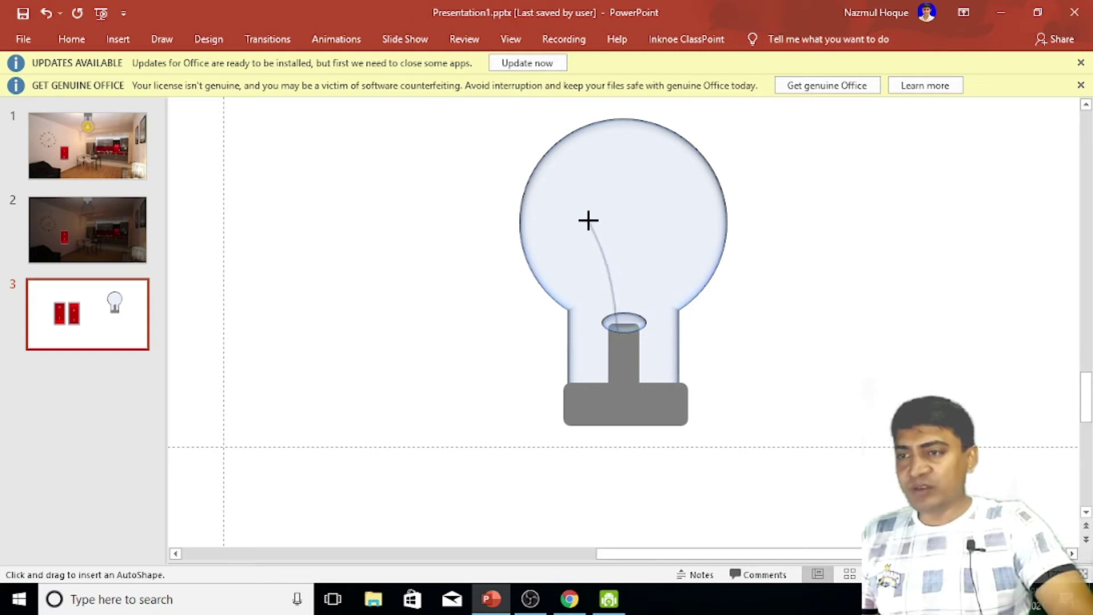
left_click(593, 215)
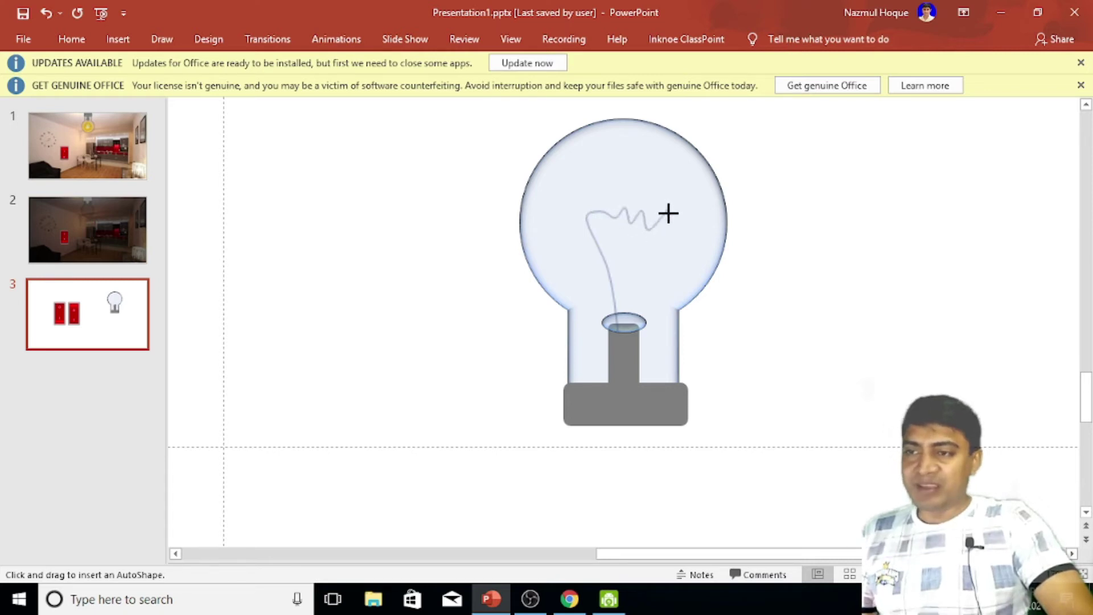
left_click(686, 211)
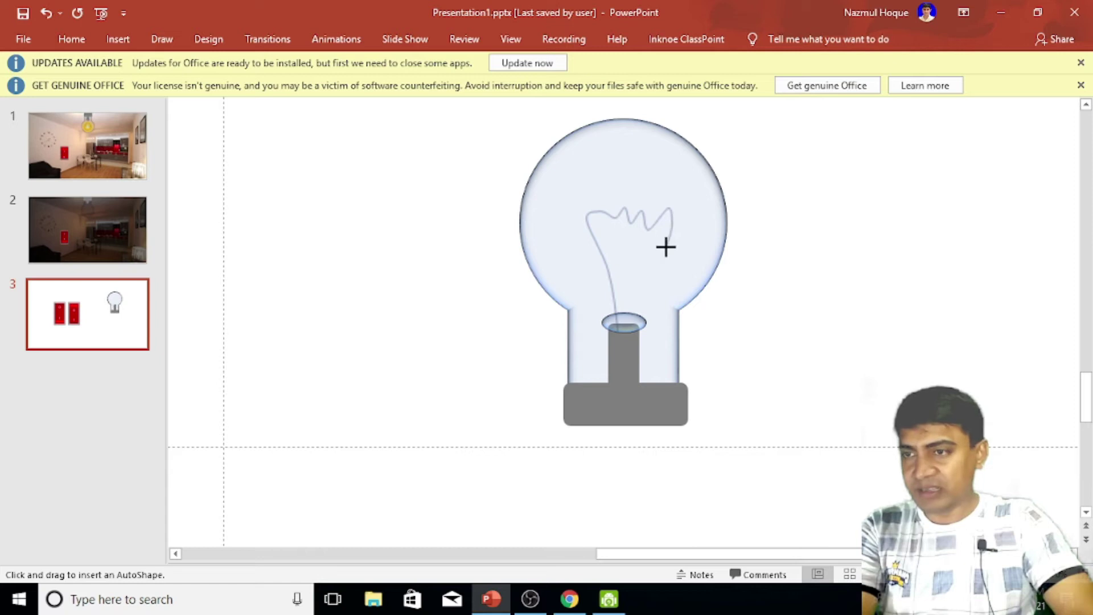
left_click(671, 241)
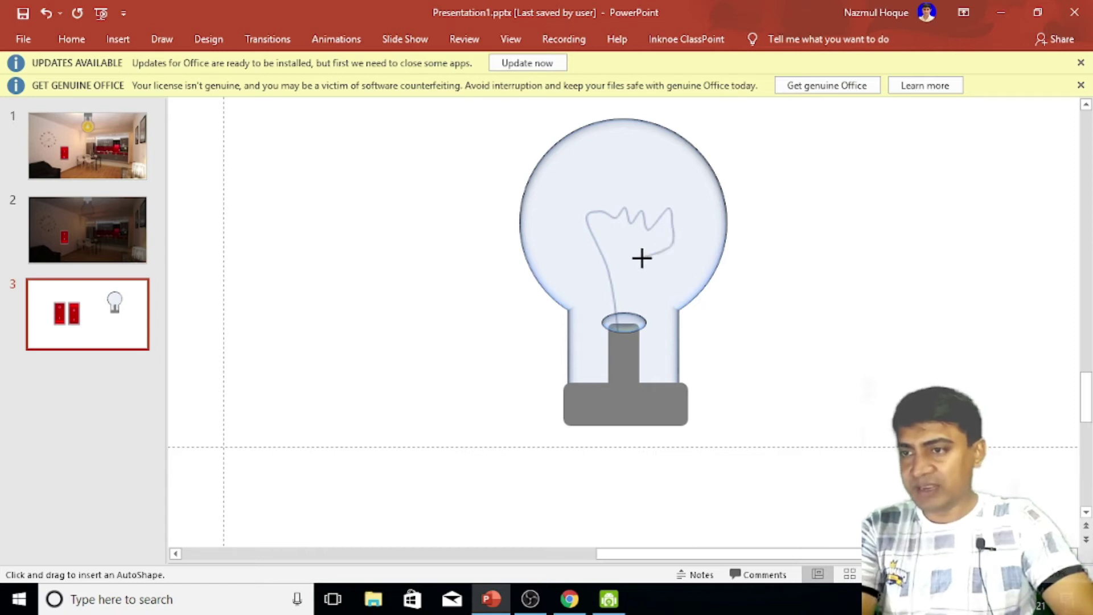
left_click(631, 296)
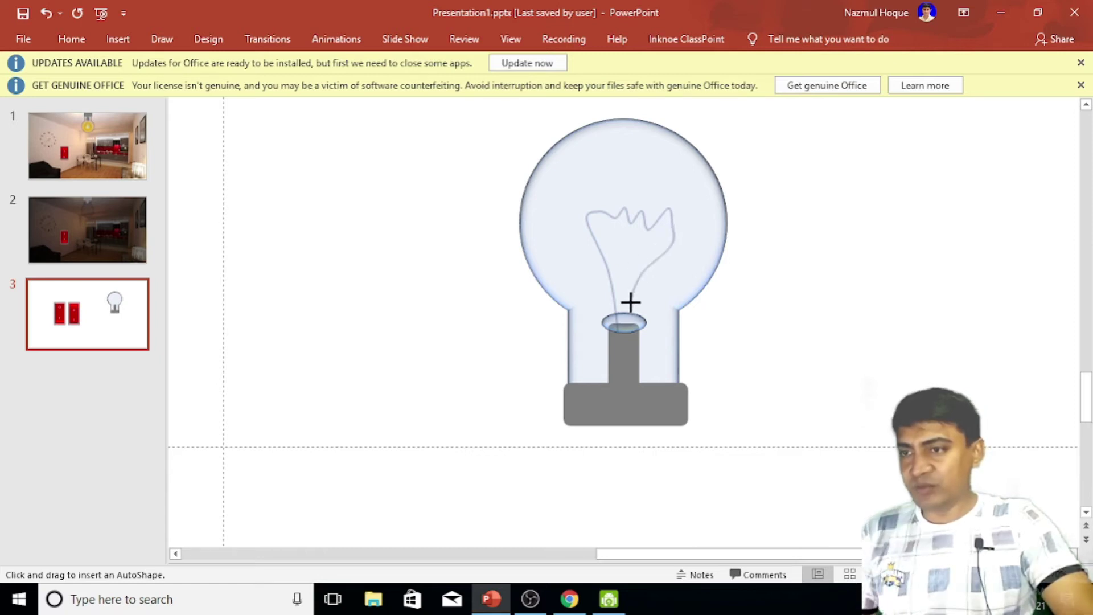
Finish the filament curve, Send to Back, and select all bulb parts
double_click(628, 335)
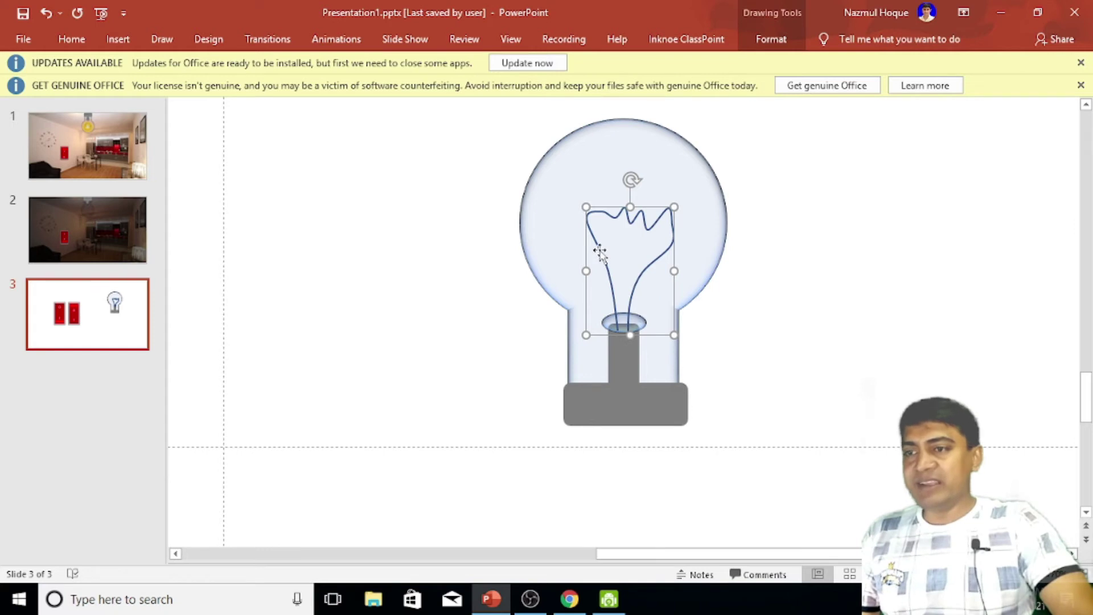
left_click(781, 40)
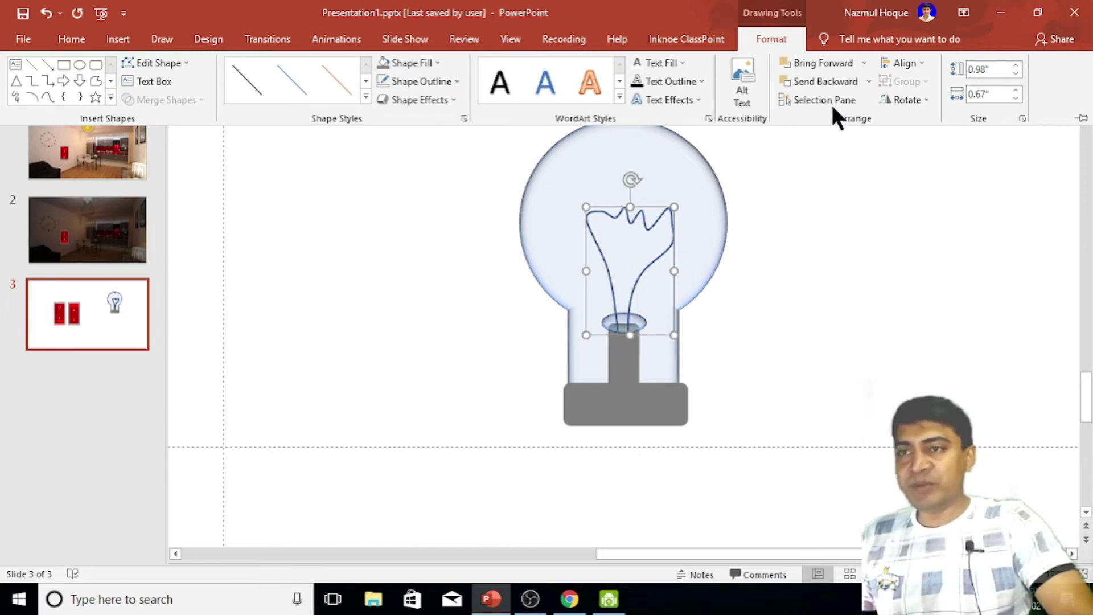
left_click(869, 81)
left_click(856, 116)
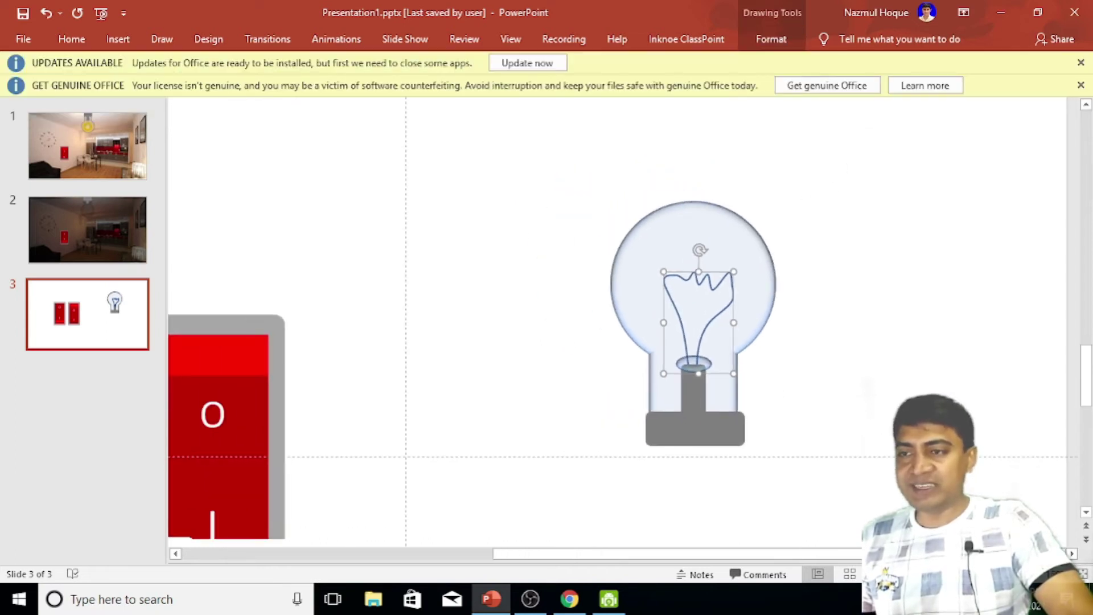
left_click_drag(708, 169, 902, 421)
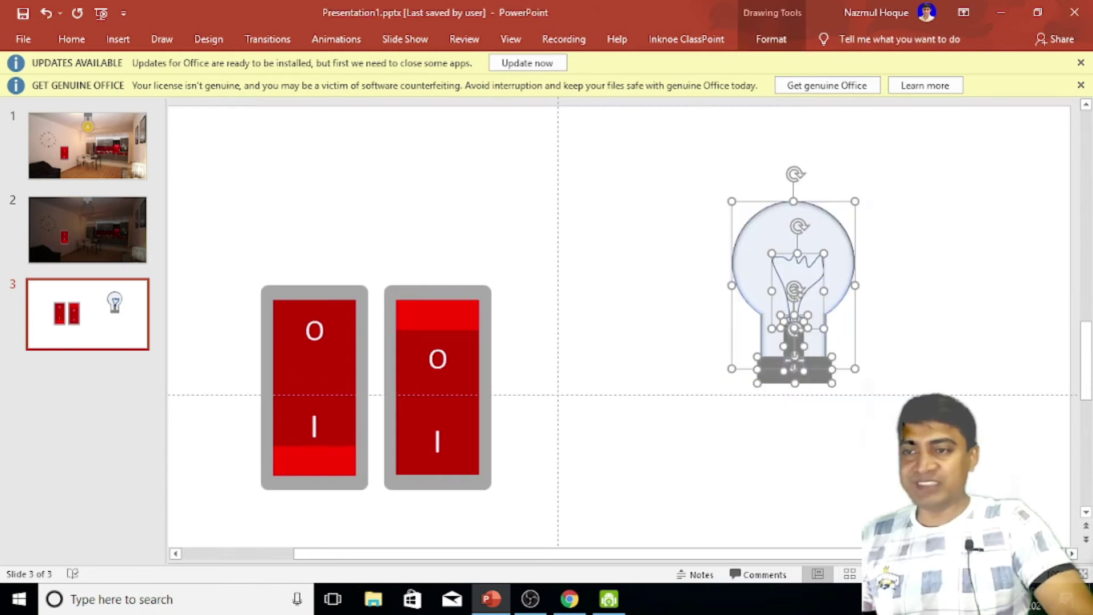
Group the bulb parts with Ctrl+G, duplicate the group, and arrange both bulbs side by side
key("ctrl+g")
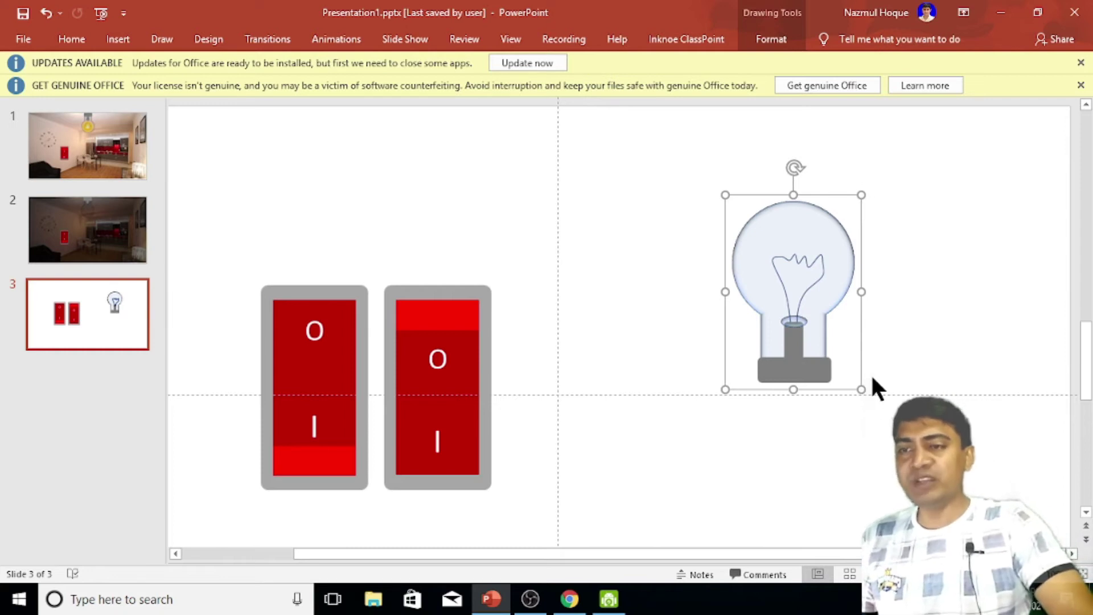
scroll(870, 467, "down", 1)
scroll(870, 467, "down", 1)
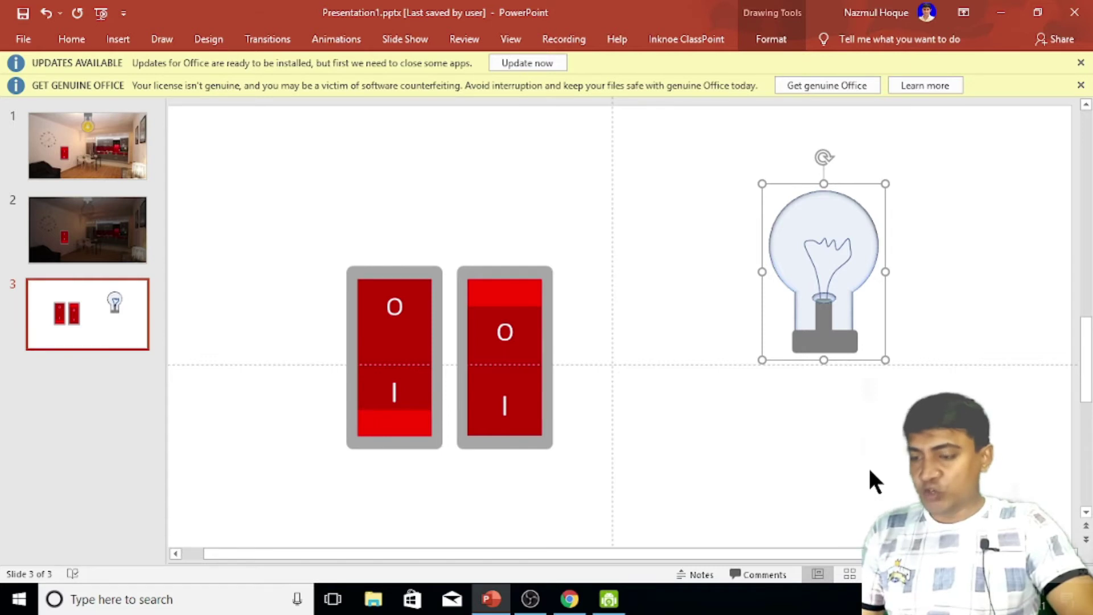
key("ctrl+d")
left_click_drag(835, 307, 943, 290)
left_click_drag(826, 299, 729, 299)
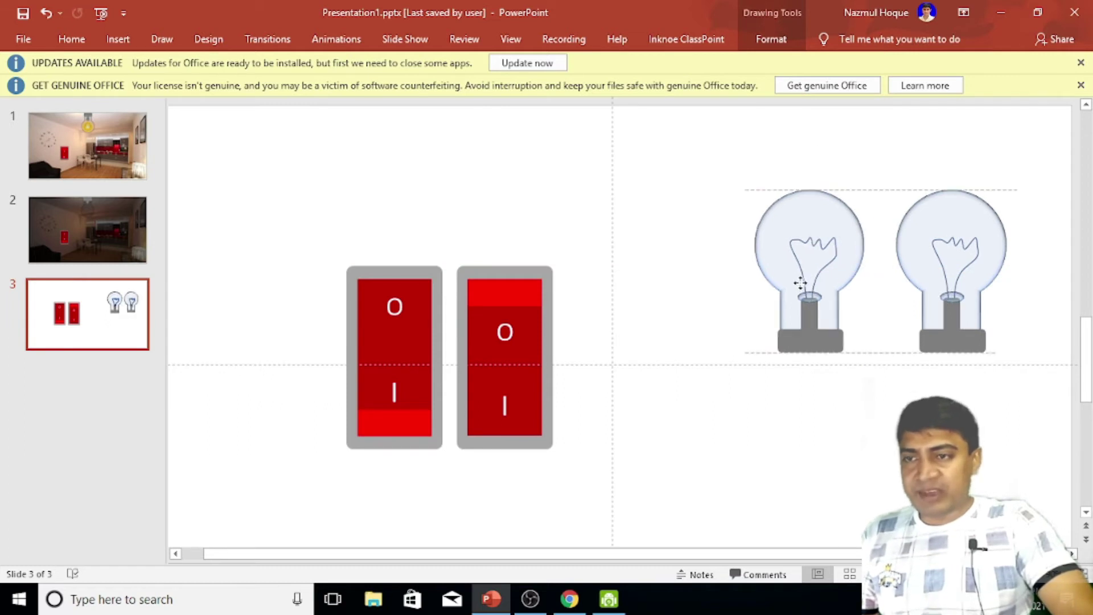
left_click_drag(960, 282, 890, 281)
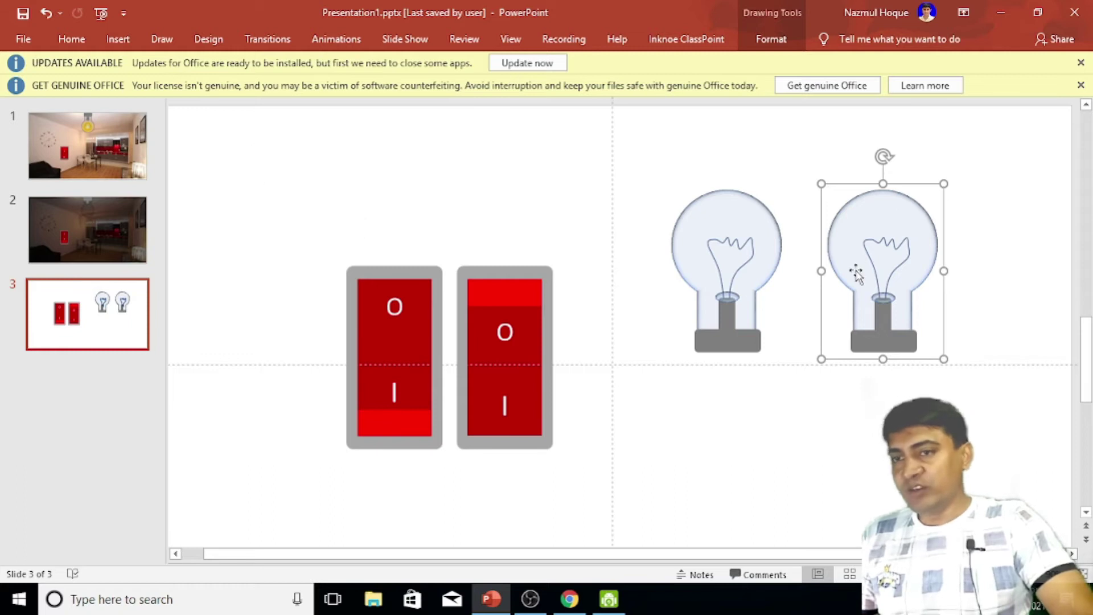
Draw an oval over the right-hand bulb's glass and centre it there
left_click(127, 36)
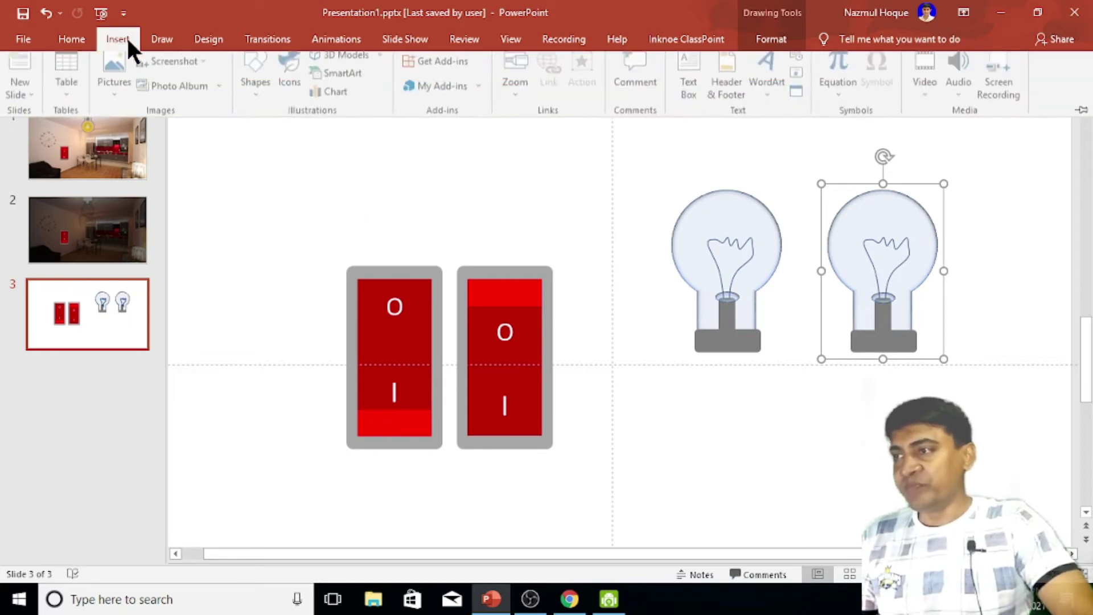
left_click(259, 102)
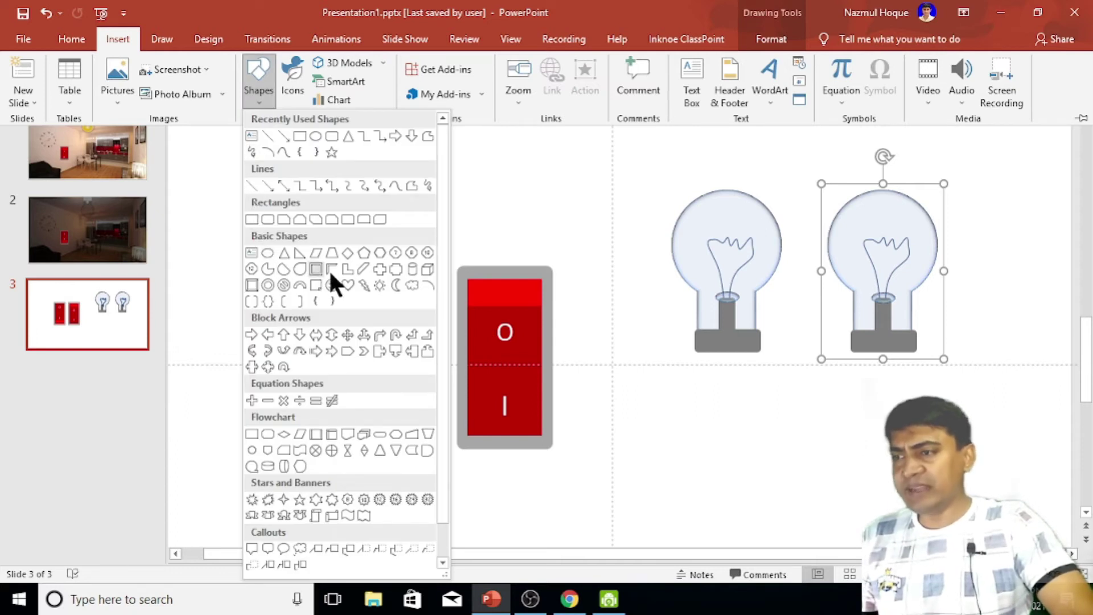
left_click(267, 252)
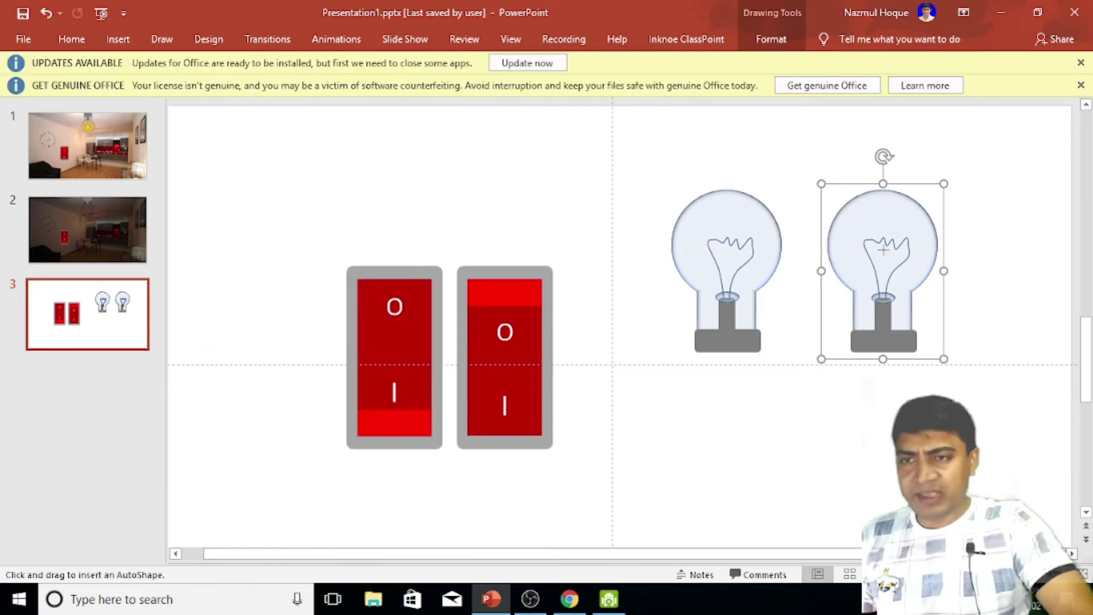
left_click_drag(883, 250, 929, 200)
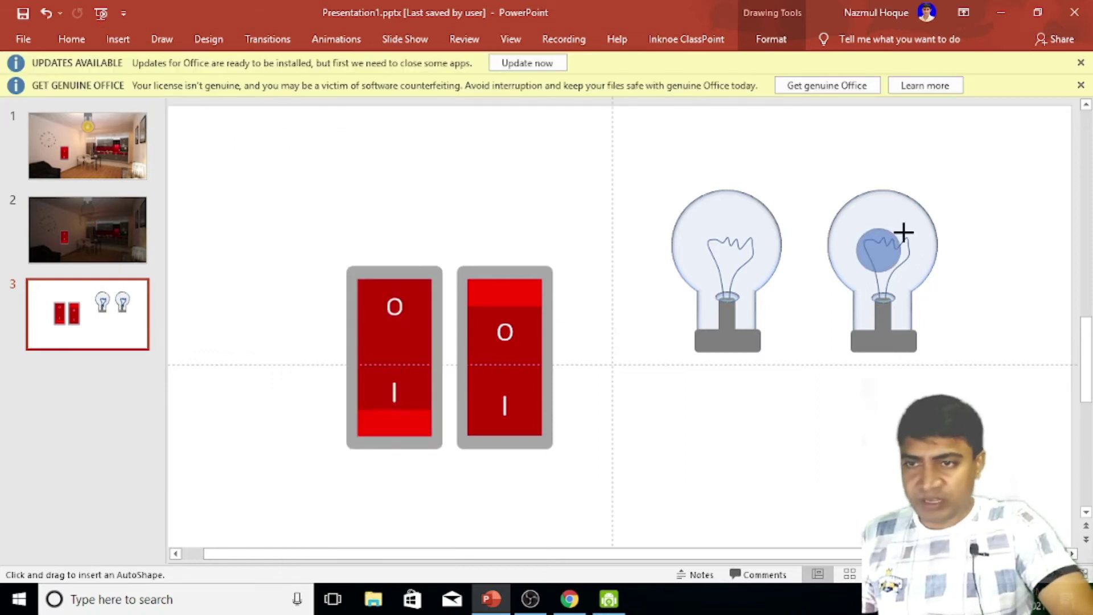
left_click_drag(888, 254, 885, 248)
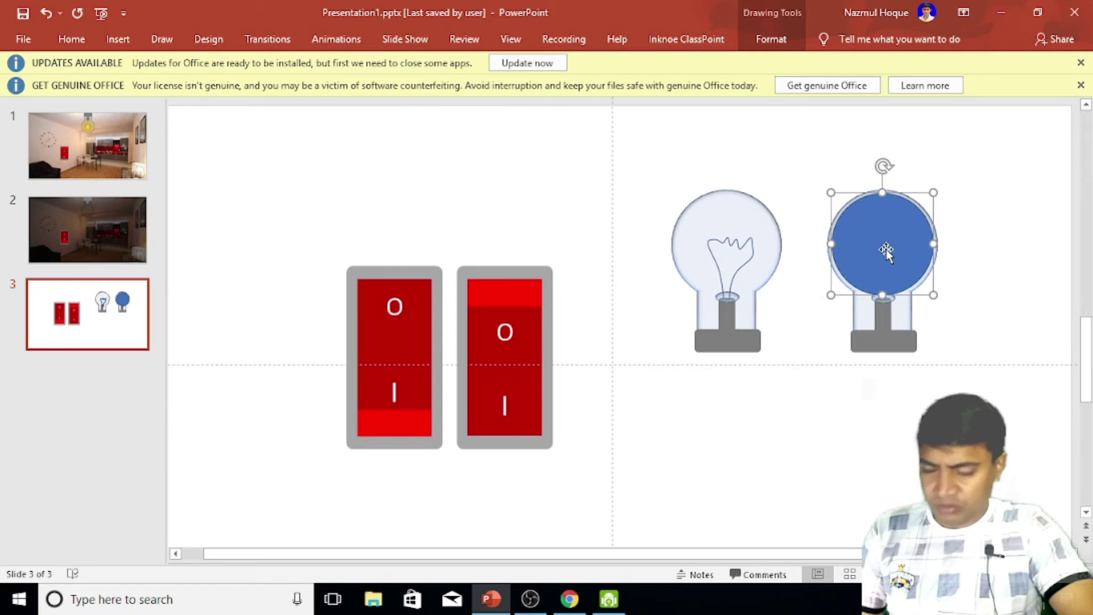
Switch the circle to Gradient fill, removing one stop and shifting another
right_click(886, 216)
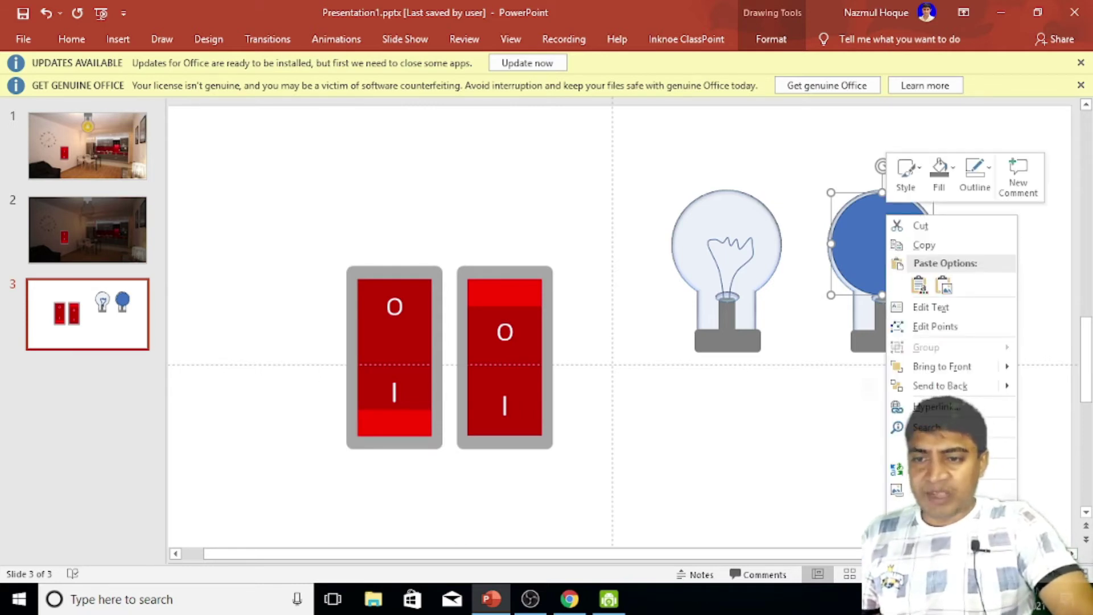
key("Escape")
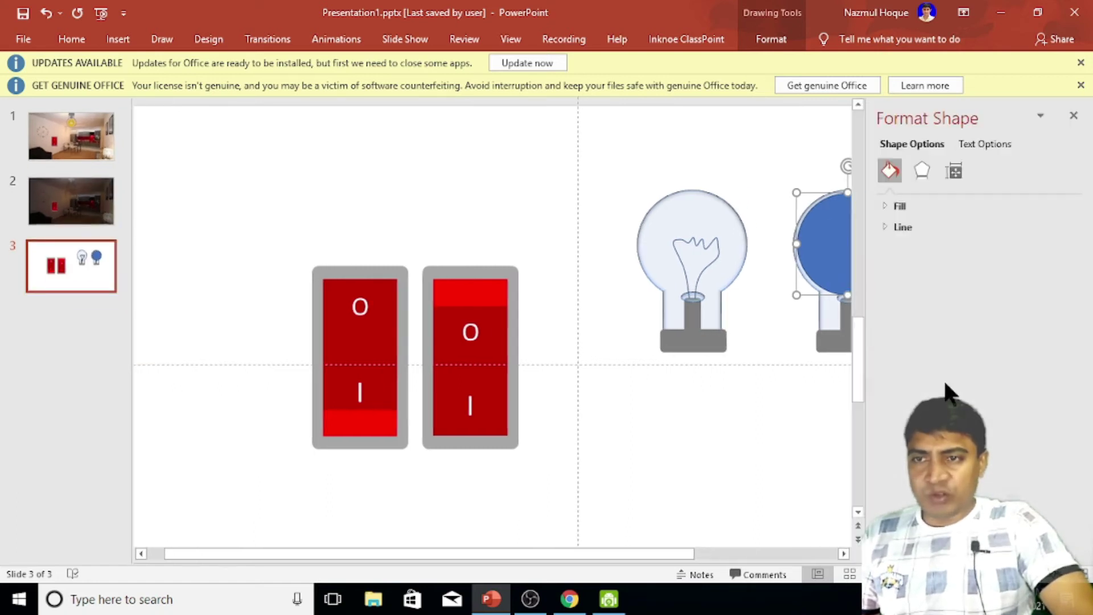
left_click(891, 206)
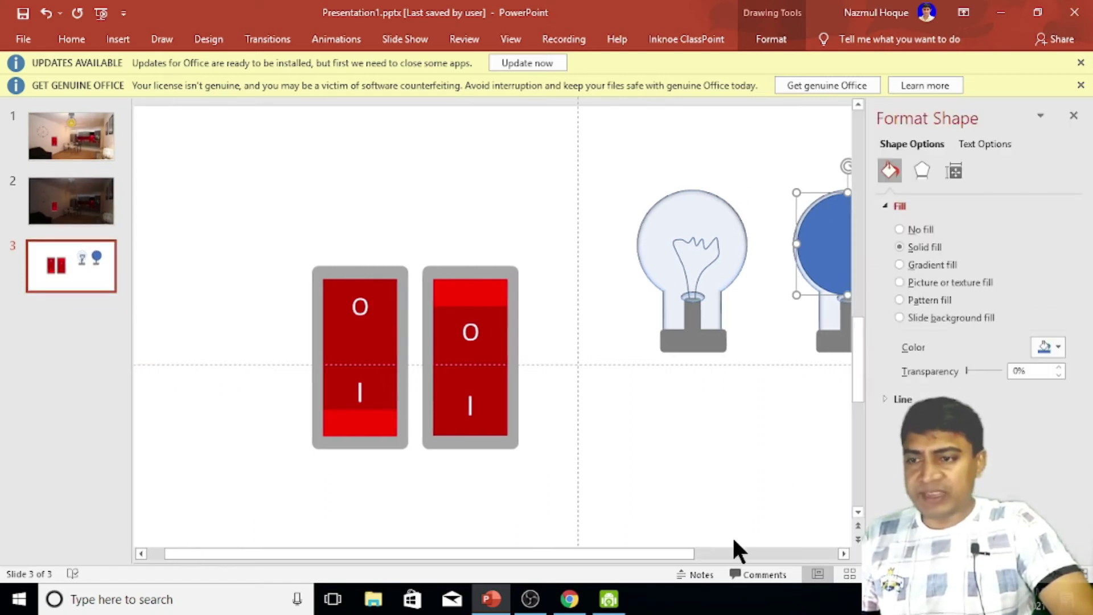
left_click_drag(643, 551, 755, 550)
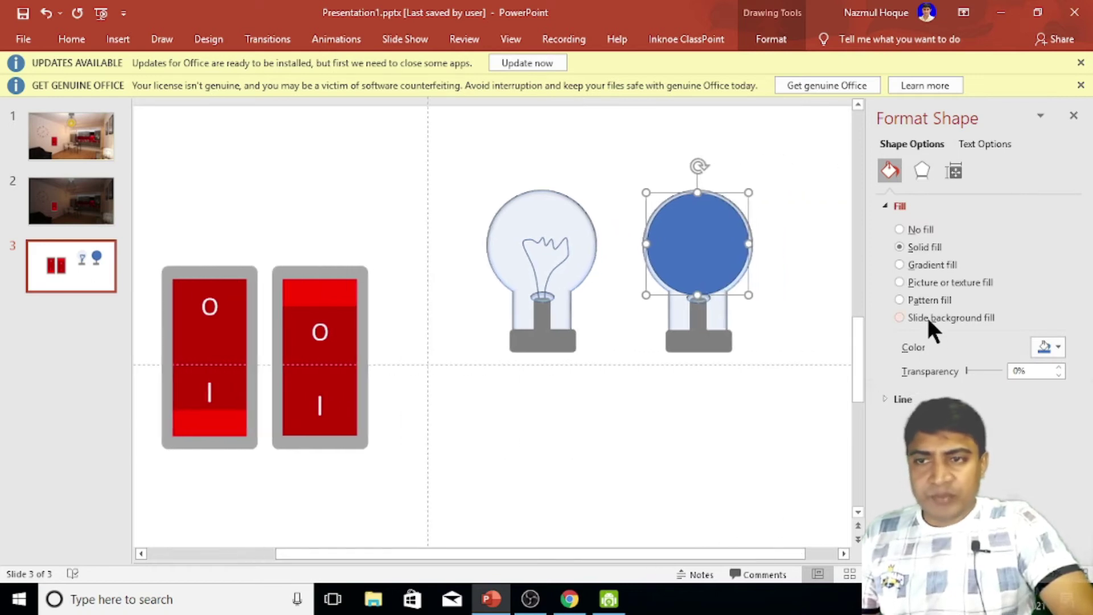
left_click(898, 265)
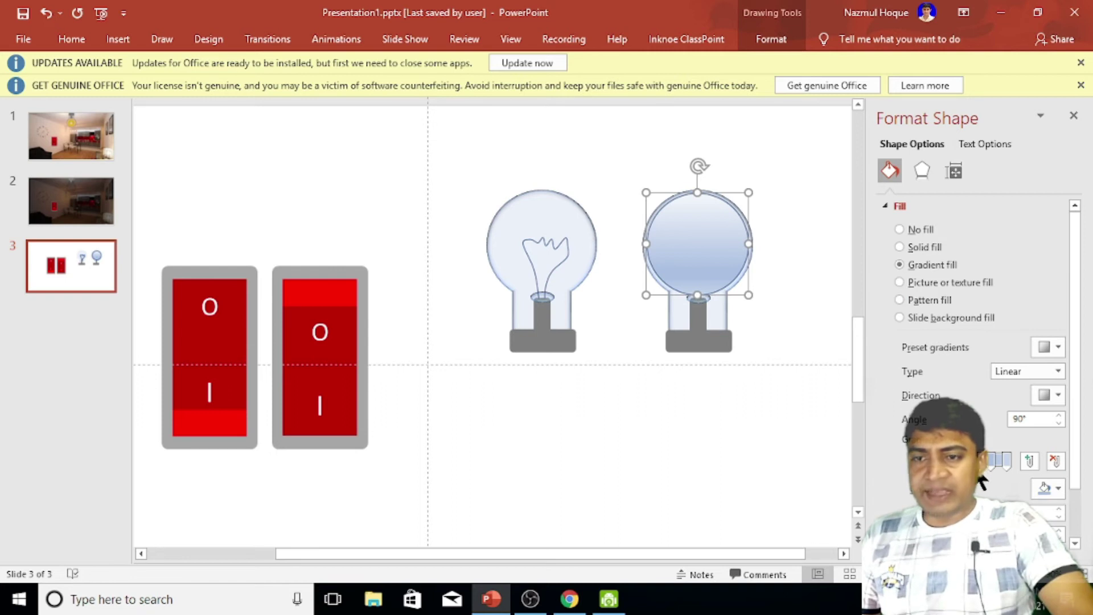
left_click(1002, 458)
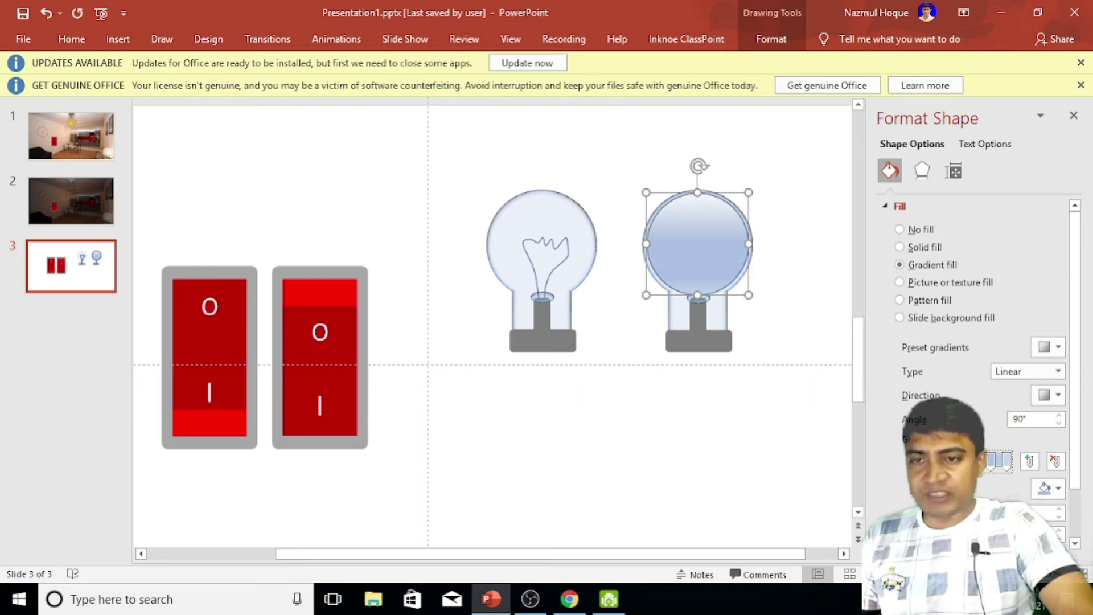
left_click(1052, 461)
left_click_drag(981, 465, 1003, 462)
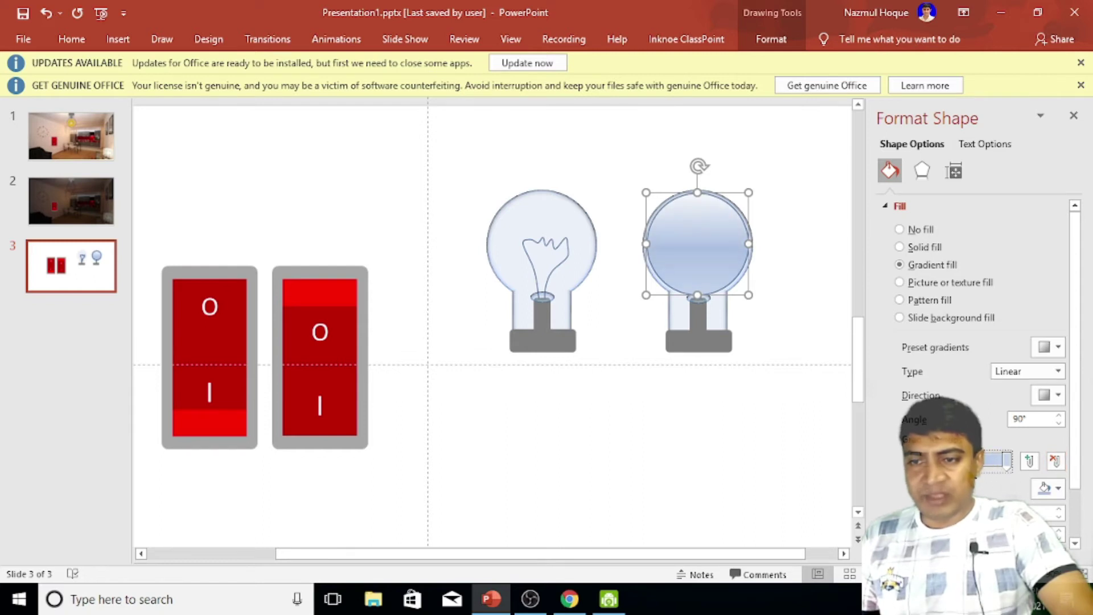
Colour the gradient stops orange, yellow and white
left_click(1058, 485)
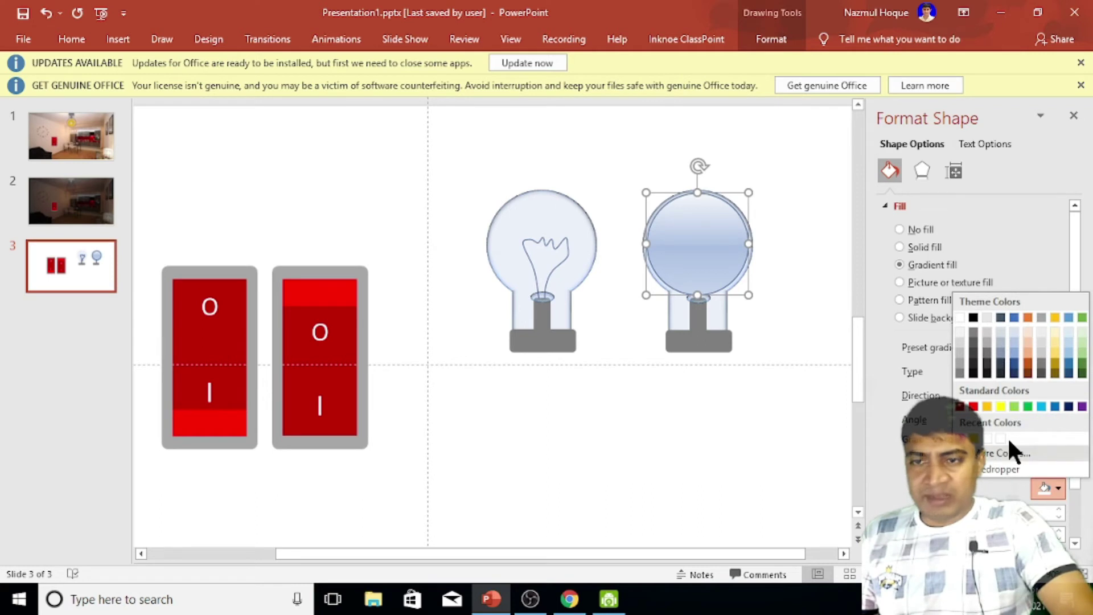
left_click(988, 406)
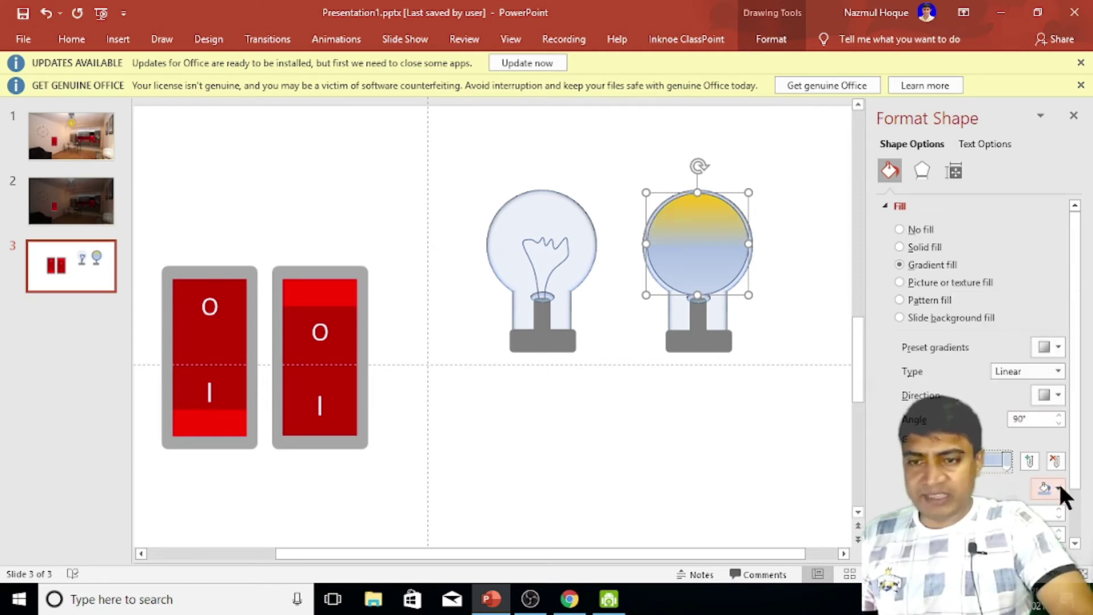
left_click(1058, 483)
left_click(1001, 405)
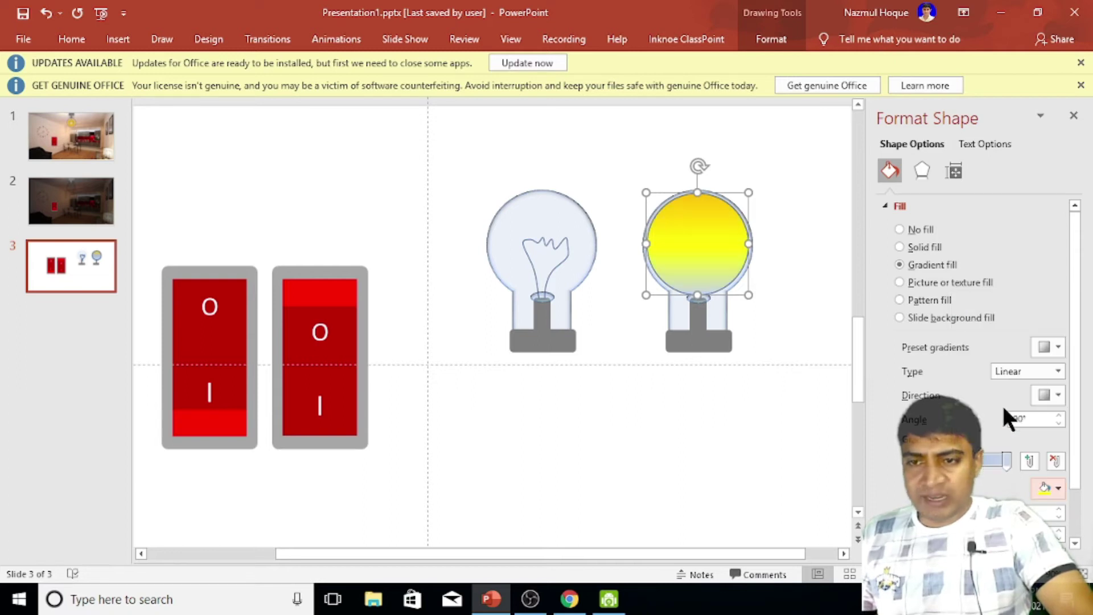
left_click(1057, 484)
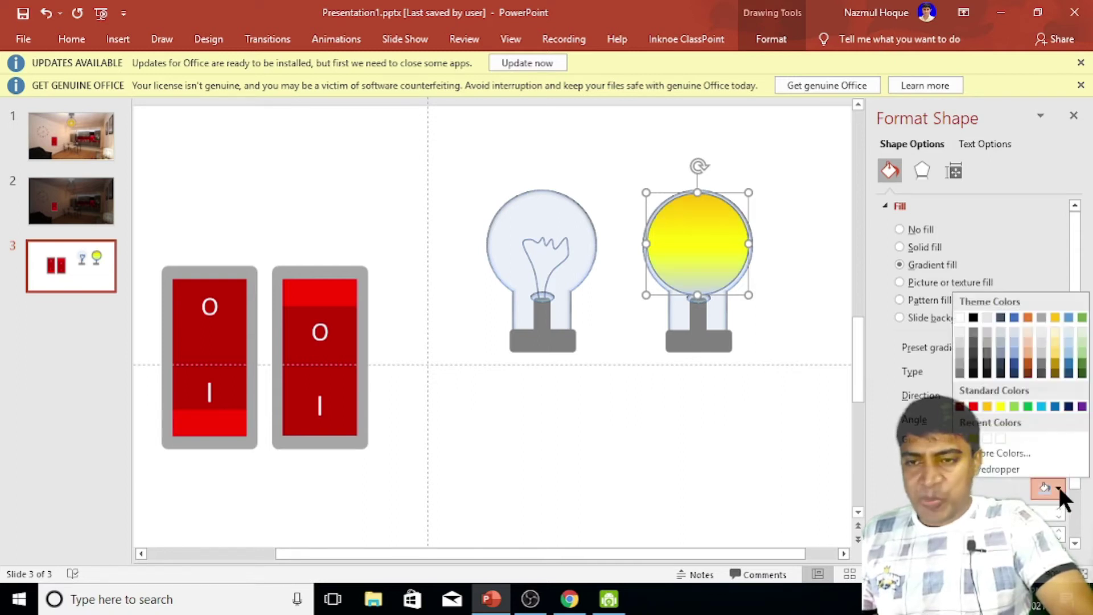
left_click(959, 317)
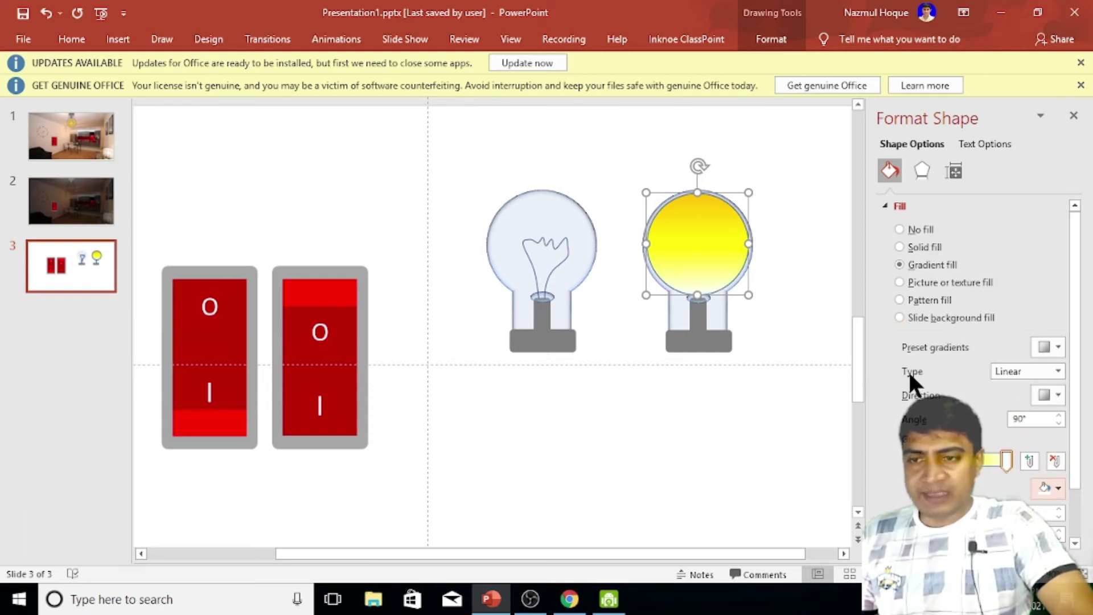
Make the bulb circle's gradient Radial, radiating From Center
left_click(1055, 371)
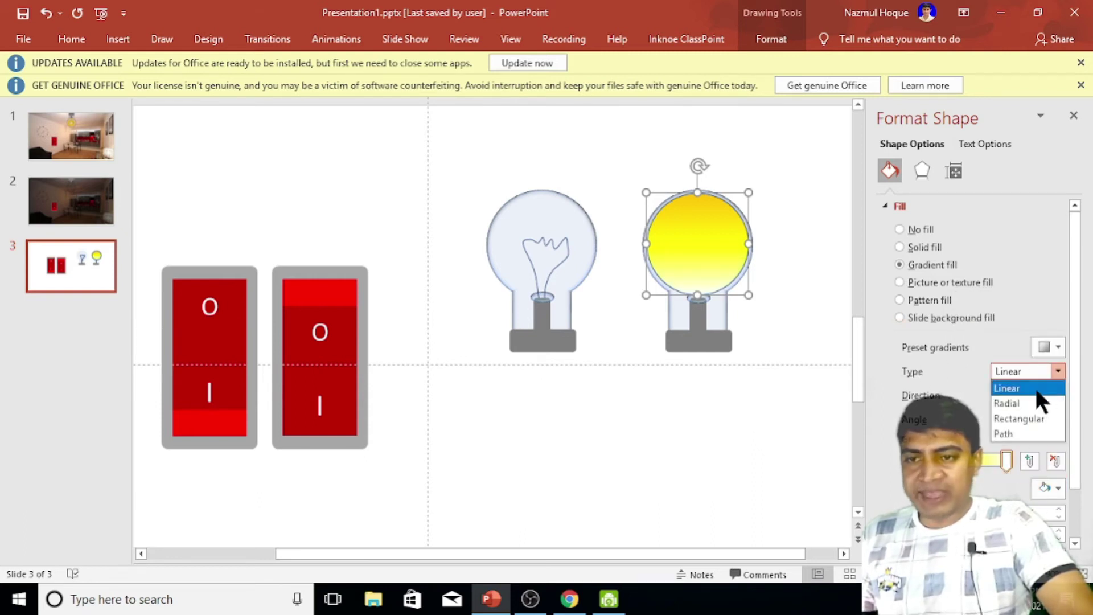
left_click(1018, 403)
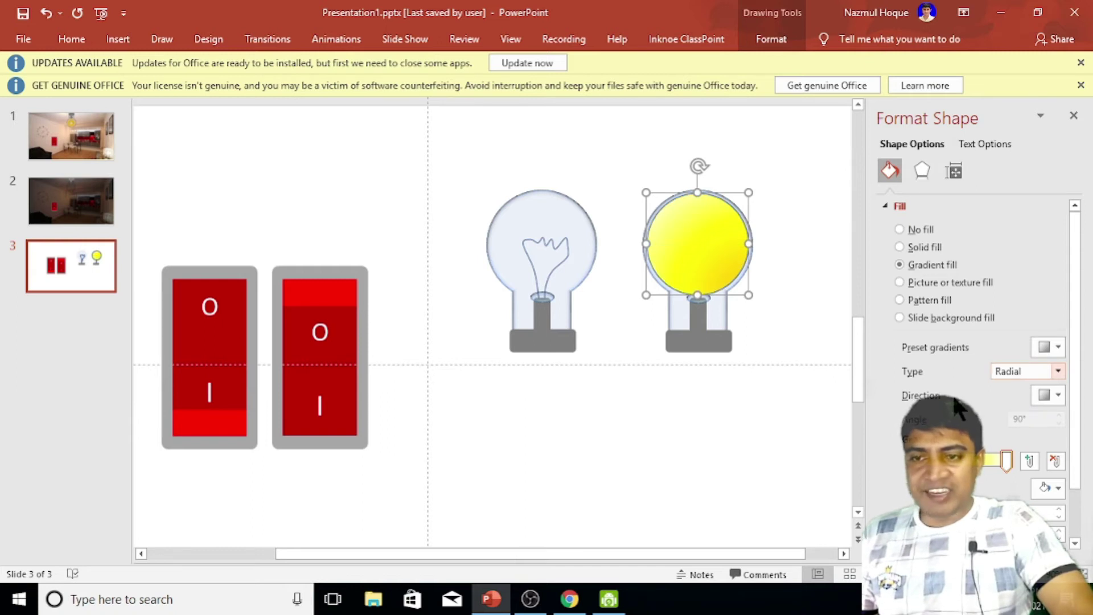
left_click(1058, 394)
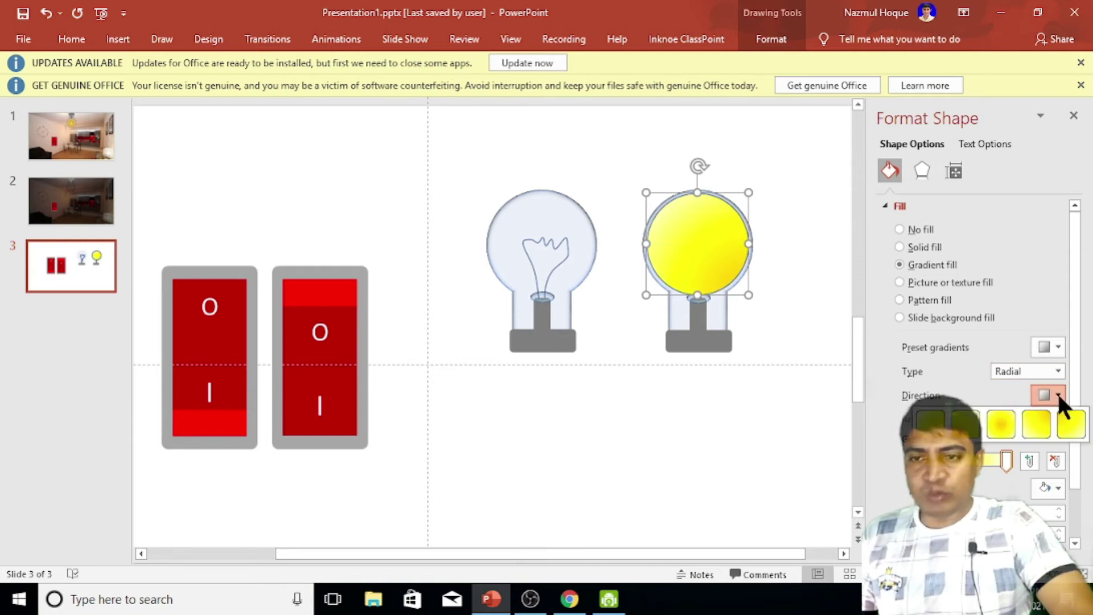
left_click(996, 424)
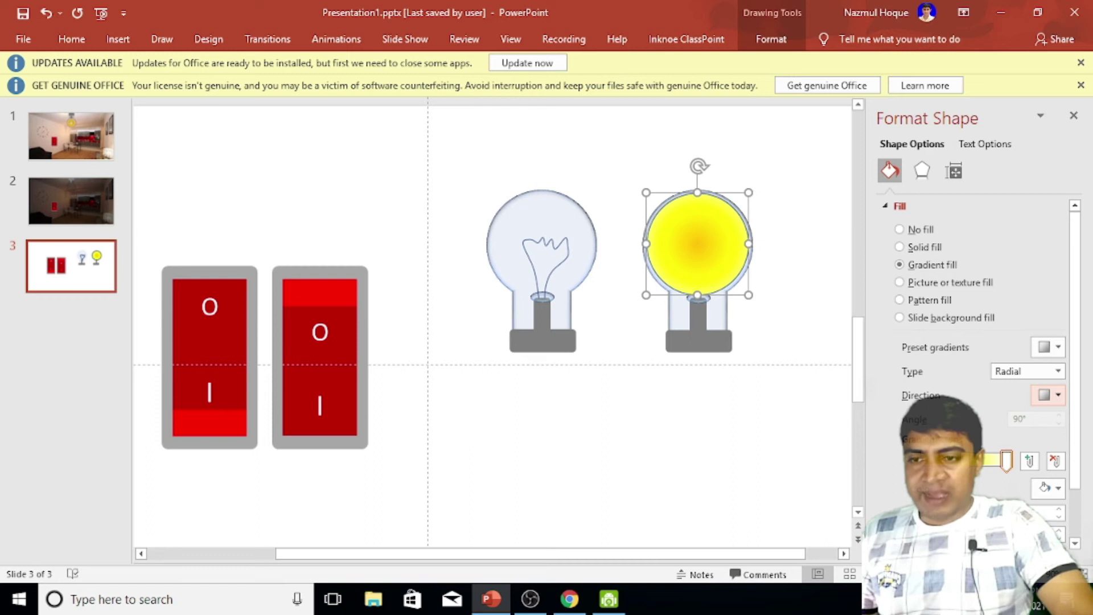
Set the centre gradient stop to white and widen the glow by adjusting stop positions, around 81%
left_click(1006, 460)
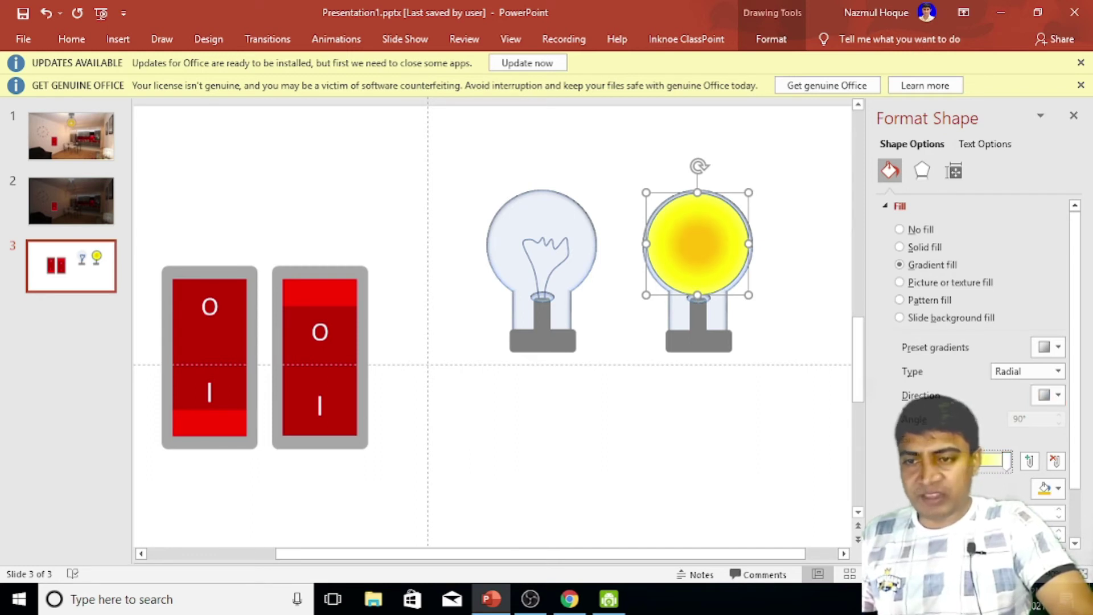
left_click(1057, 485)
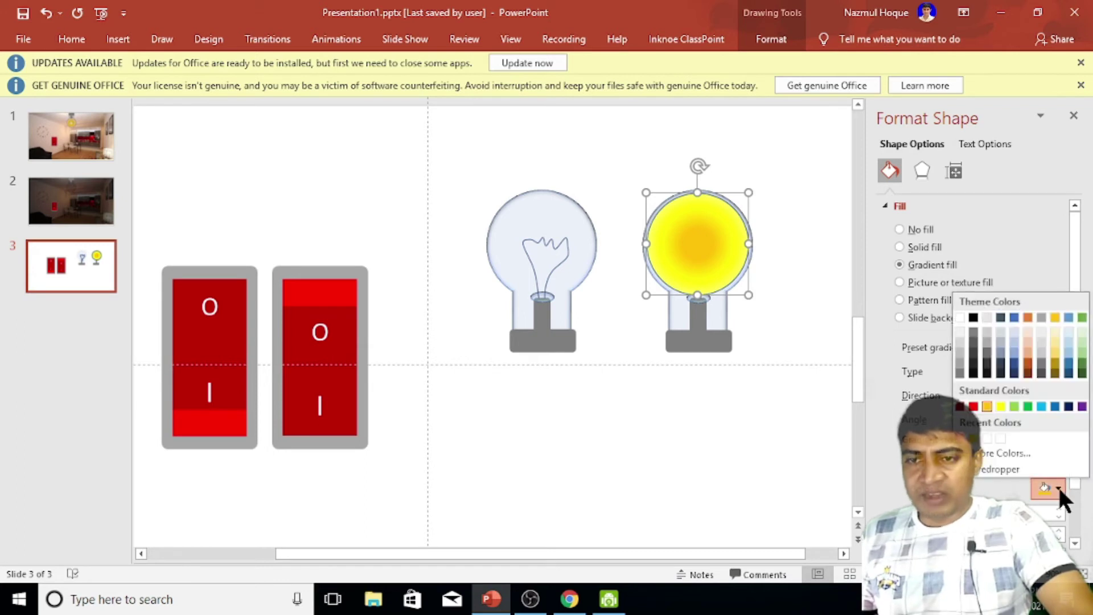
left_click(958, 317)
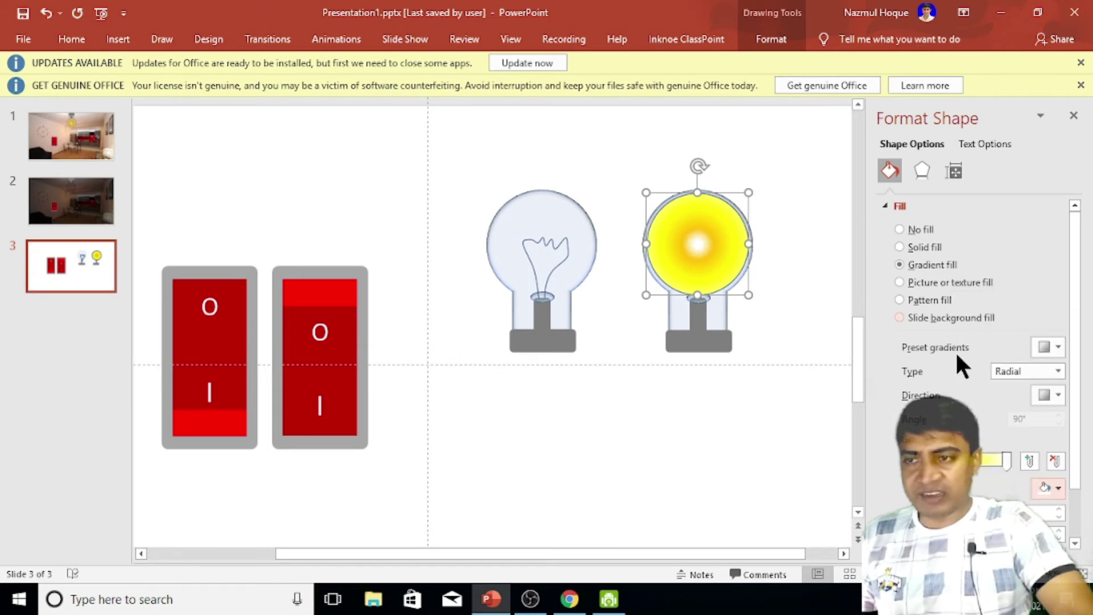
left_click(980, 469)
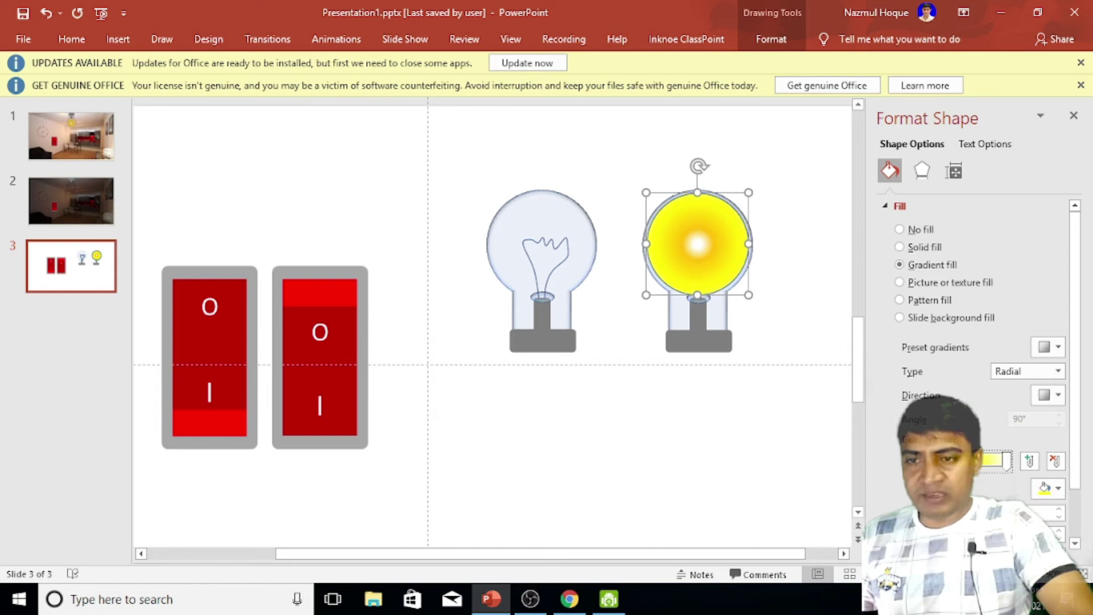
left_click_drag(968, 460, 1004, 473)
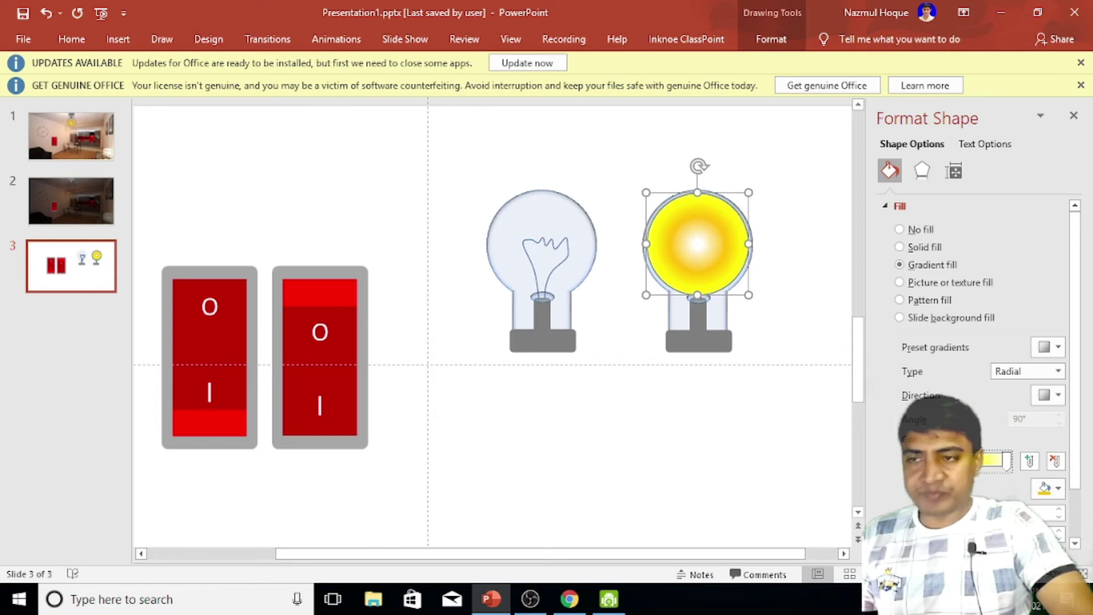
left_click(1005, 462)
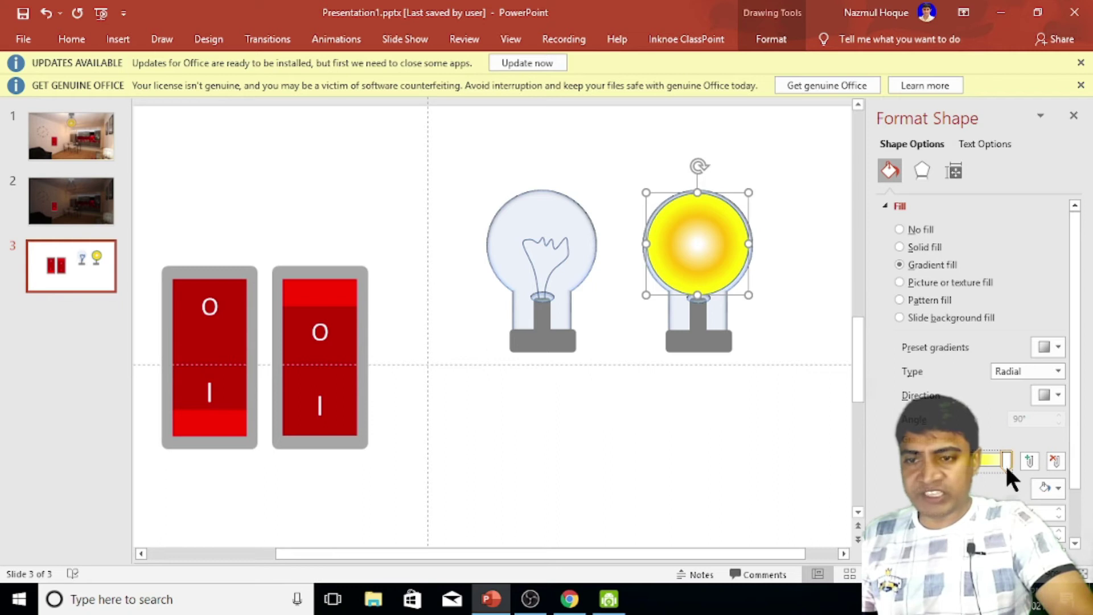
scroll(1080, 467, "down", 1)
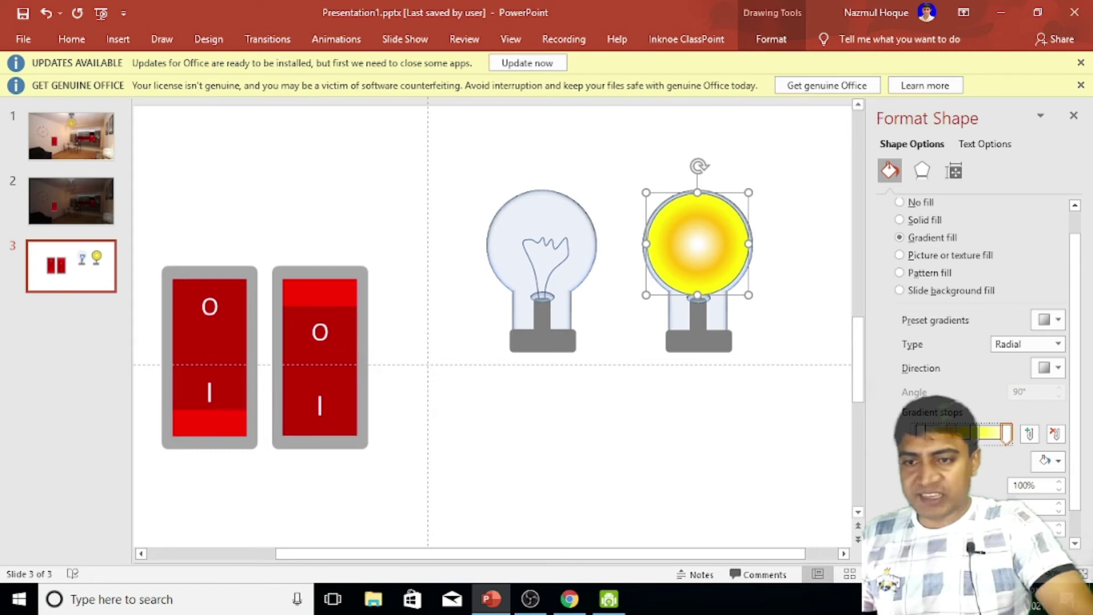
left_click(966, 433)
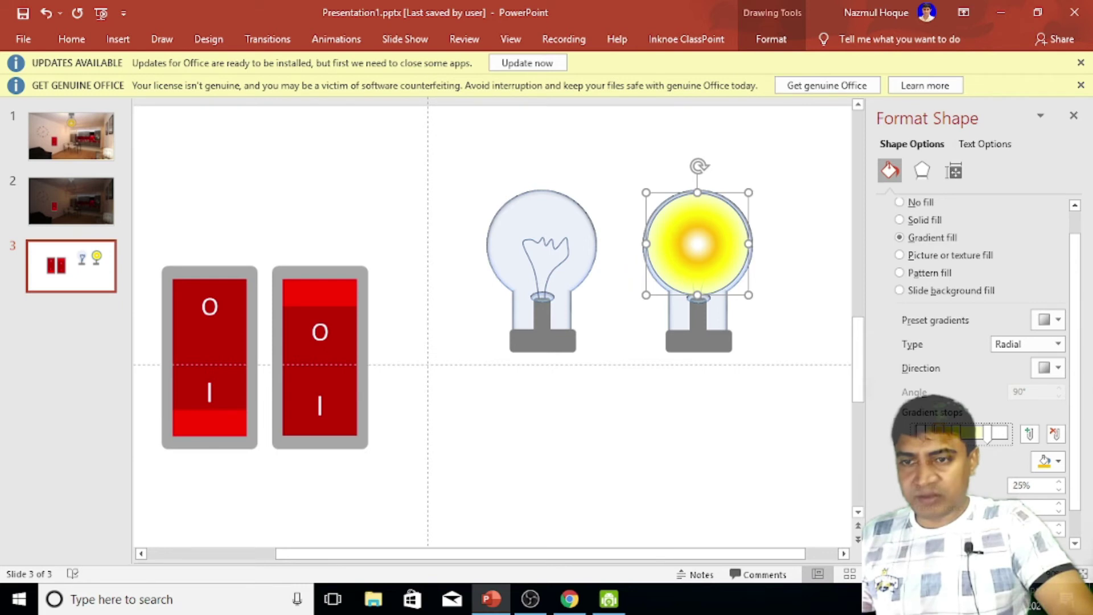
left_click(988, 431)
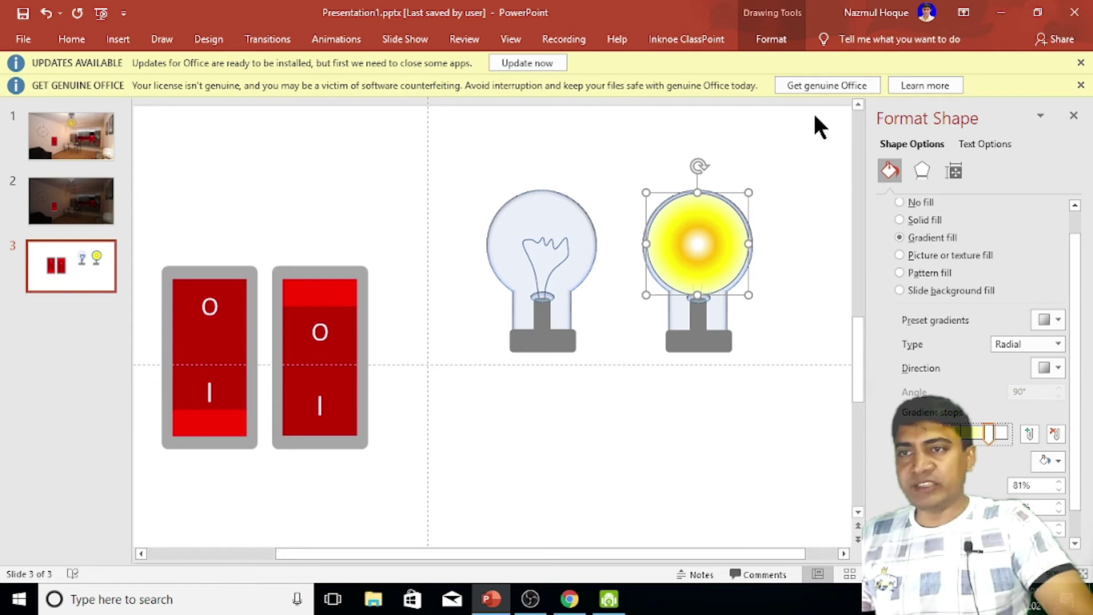
left_click(772, 40)
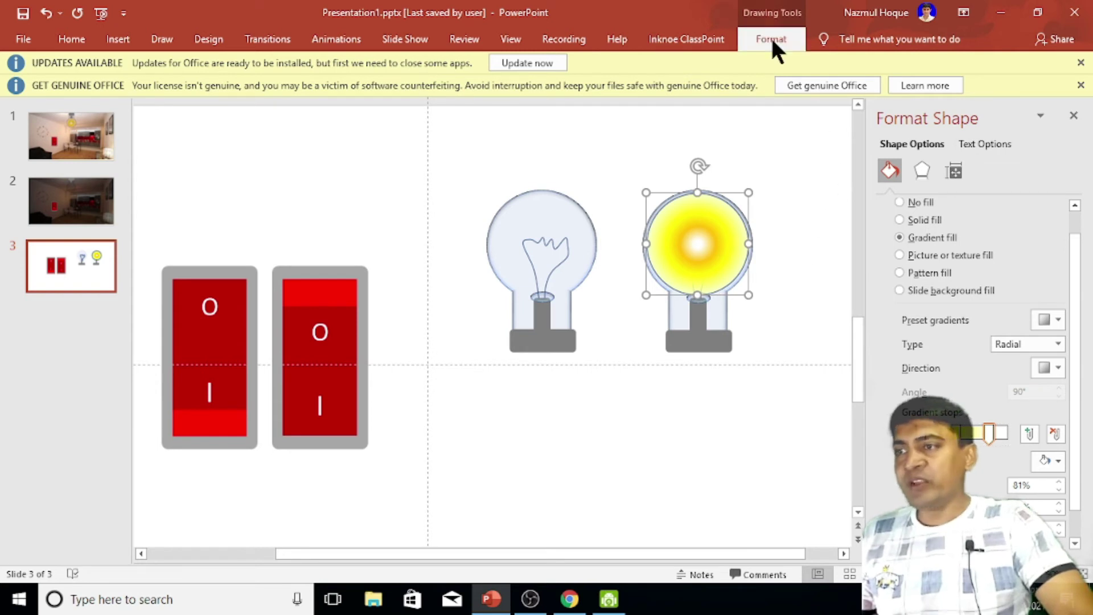
Give the yellow glow circle No Outline and Send to Back behind the right bulb
left_click(455, 82)
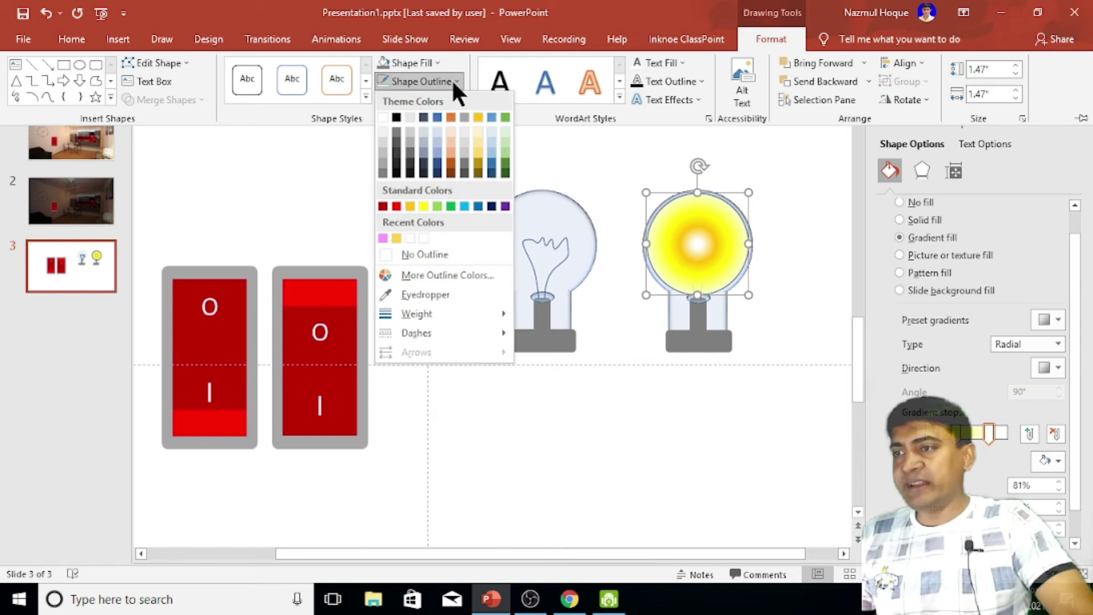
left_click(407, 253)
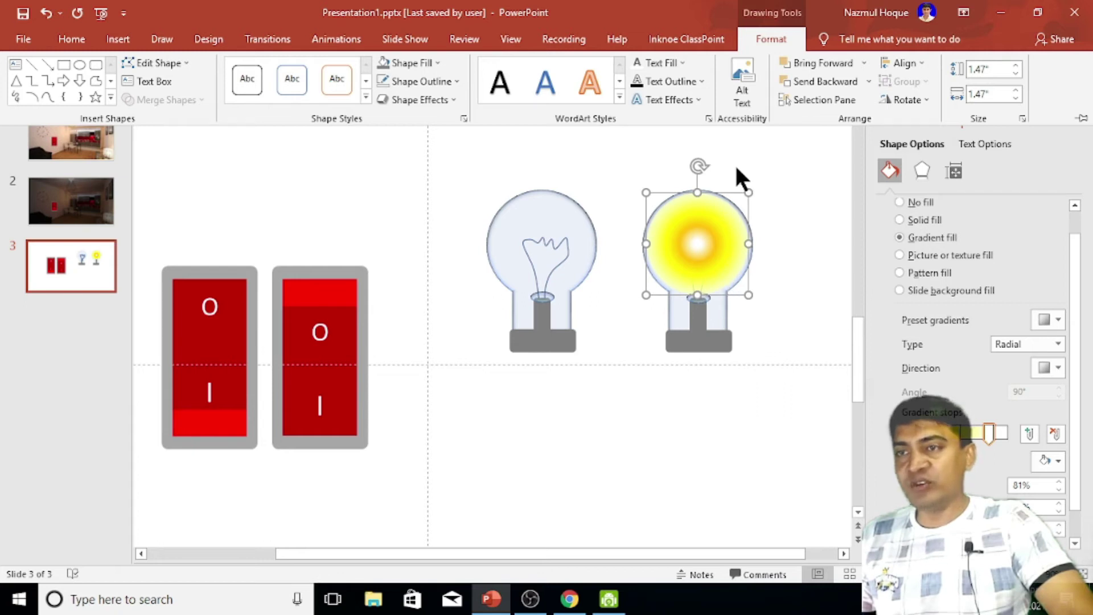
double_click(765, 38)
left_click(776, 48)
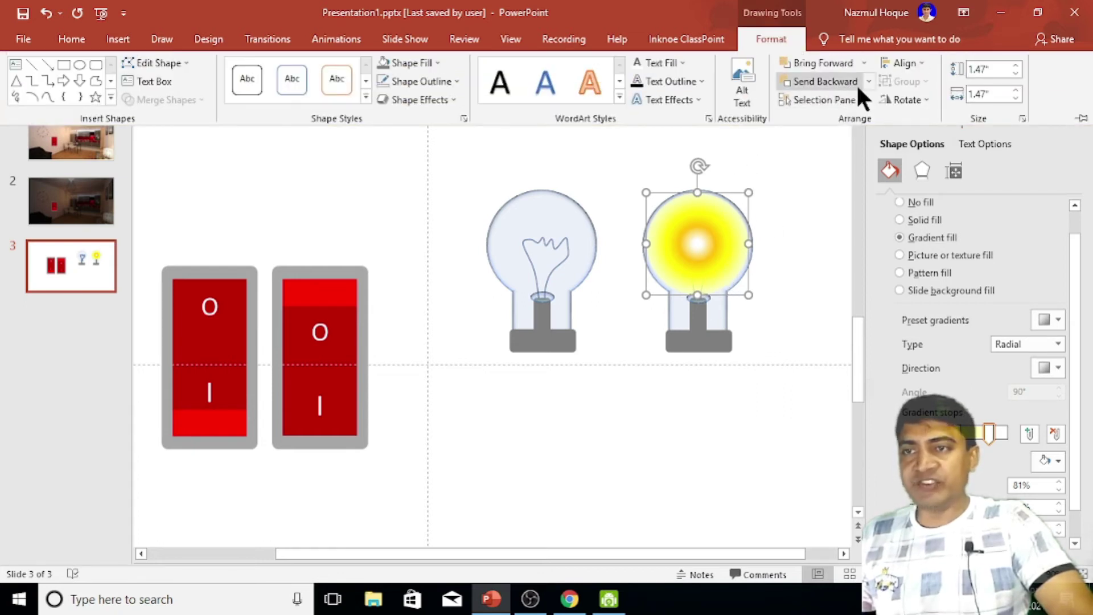
left_click(867, 80)
left_click(831, 120)
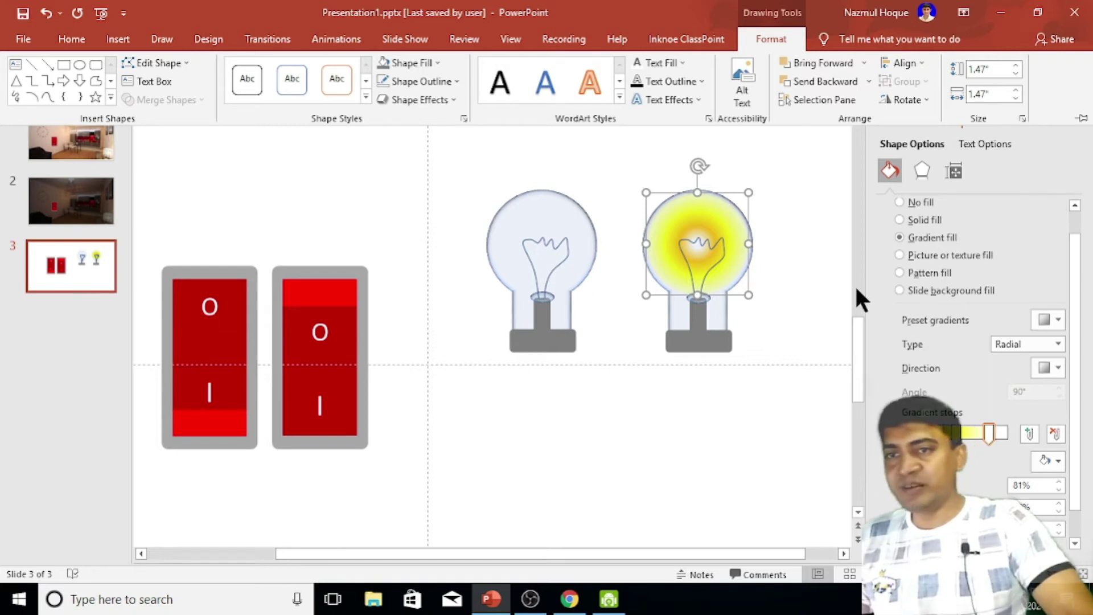
key("ctrl+F1")
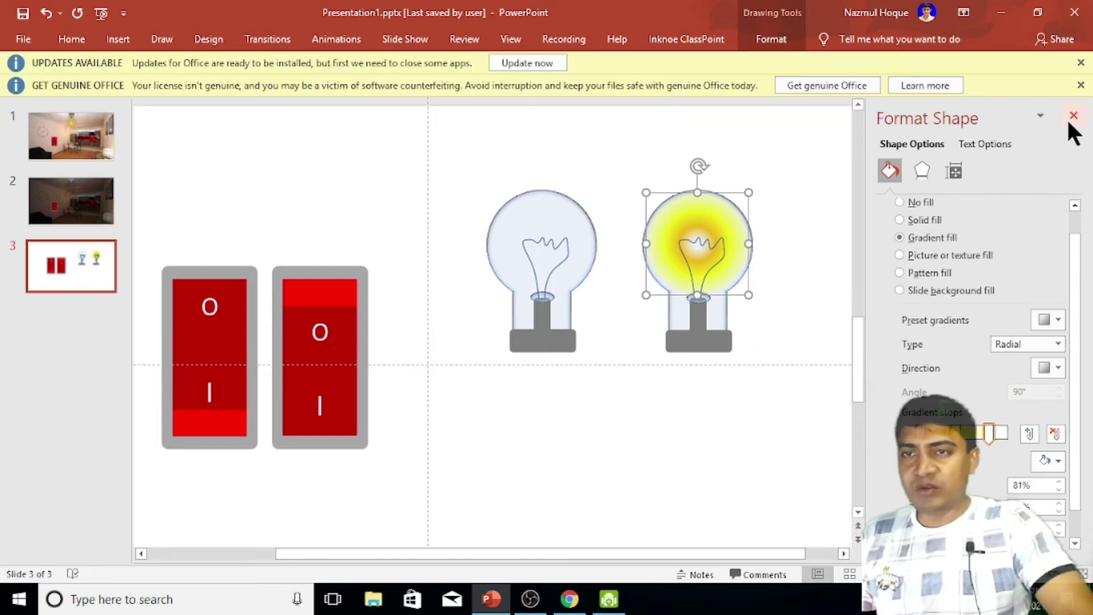
Close the Format Shape pane and group the right bulb with its yellow glow using Ctrl+G
left_click(1072, 115)
left_click_drag(806, 149, 974, 395)
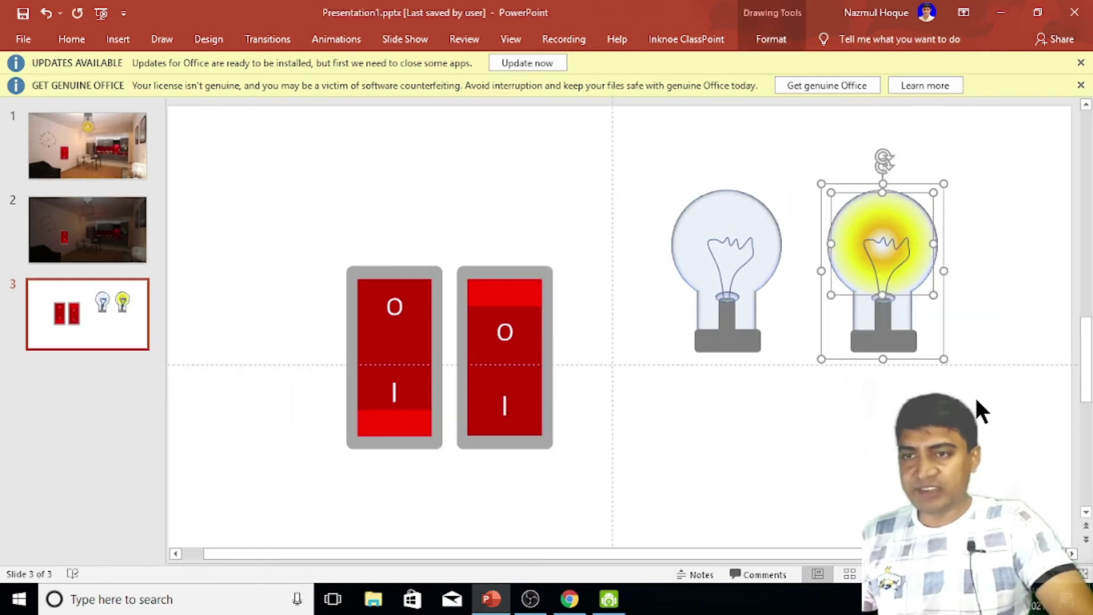
key("ctrl+g")
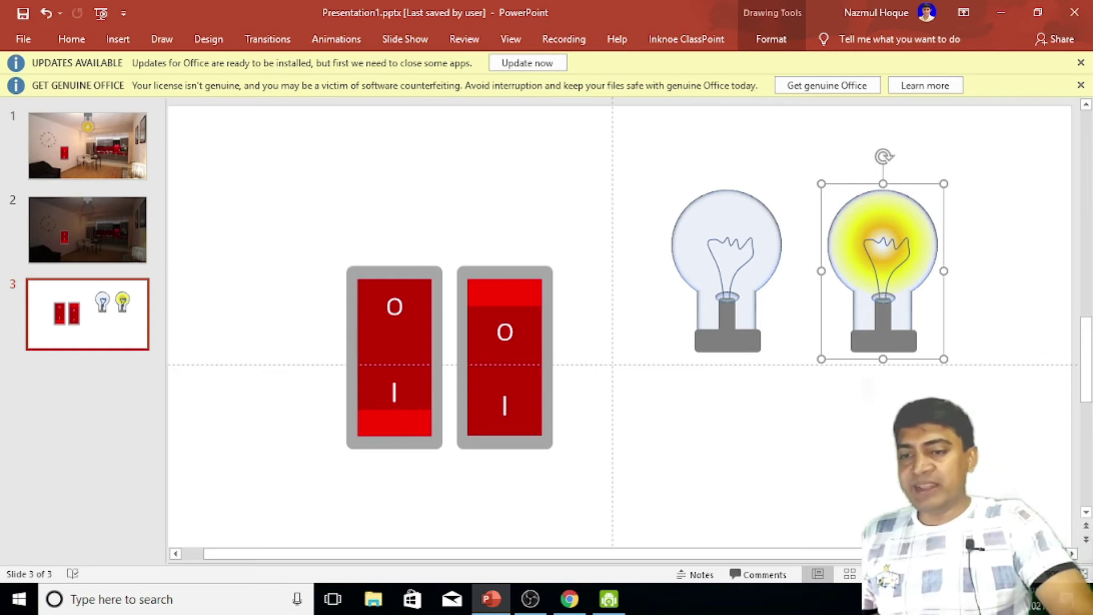
Fit the slide to the window and switch over to Chrome
left_click(1082, 573)
scroll(839, 456, "down", 2, "ctrl")
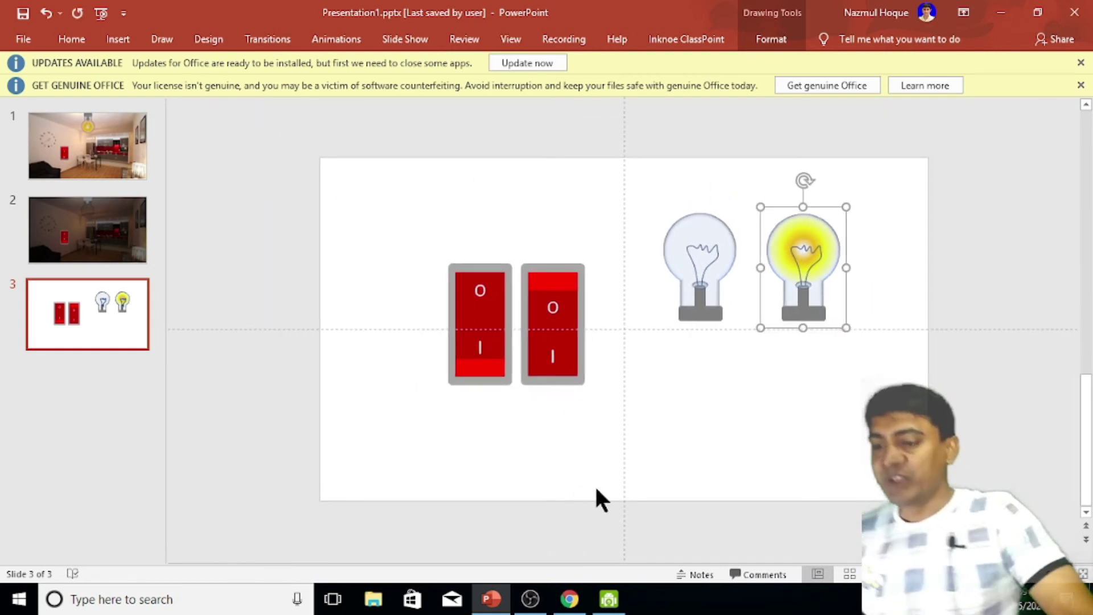
left_click(572, 600)
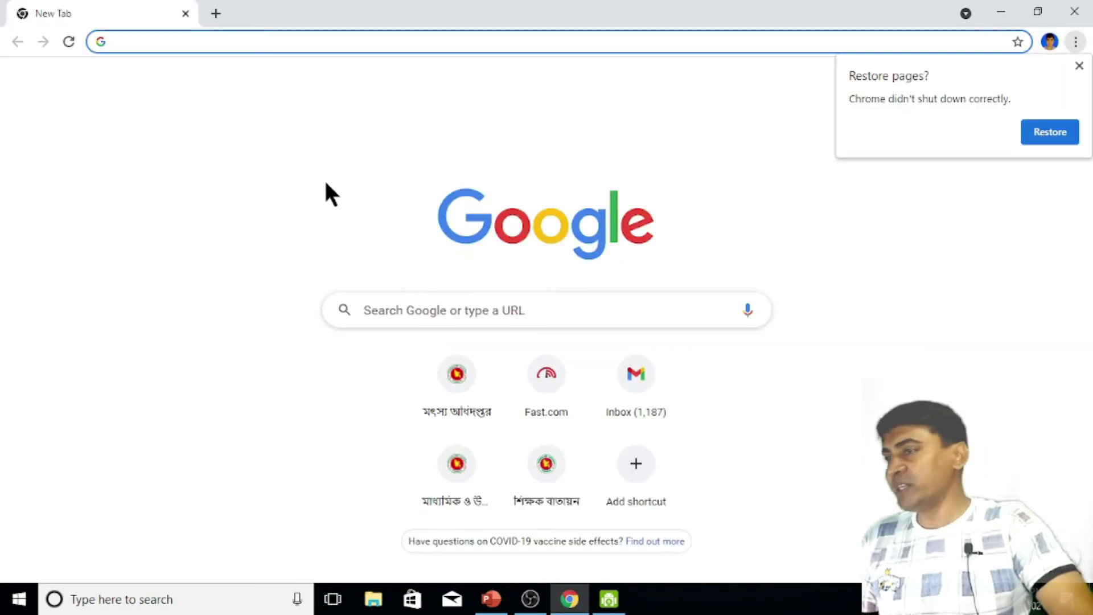
Go to pixabay.com from Chrome's address bar
left_click(170, 43)
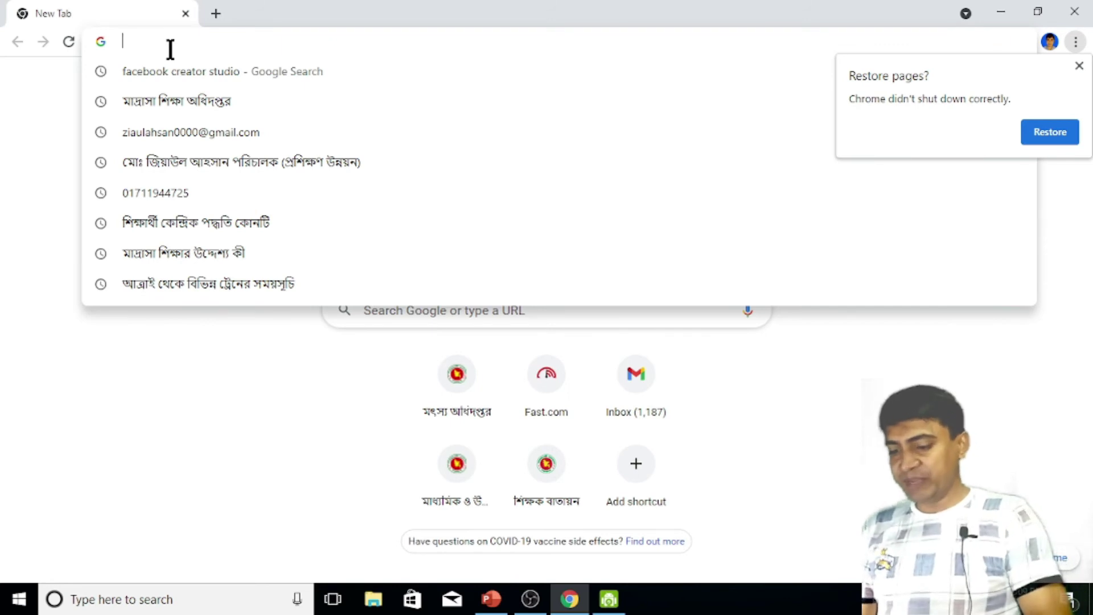
type("pi")
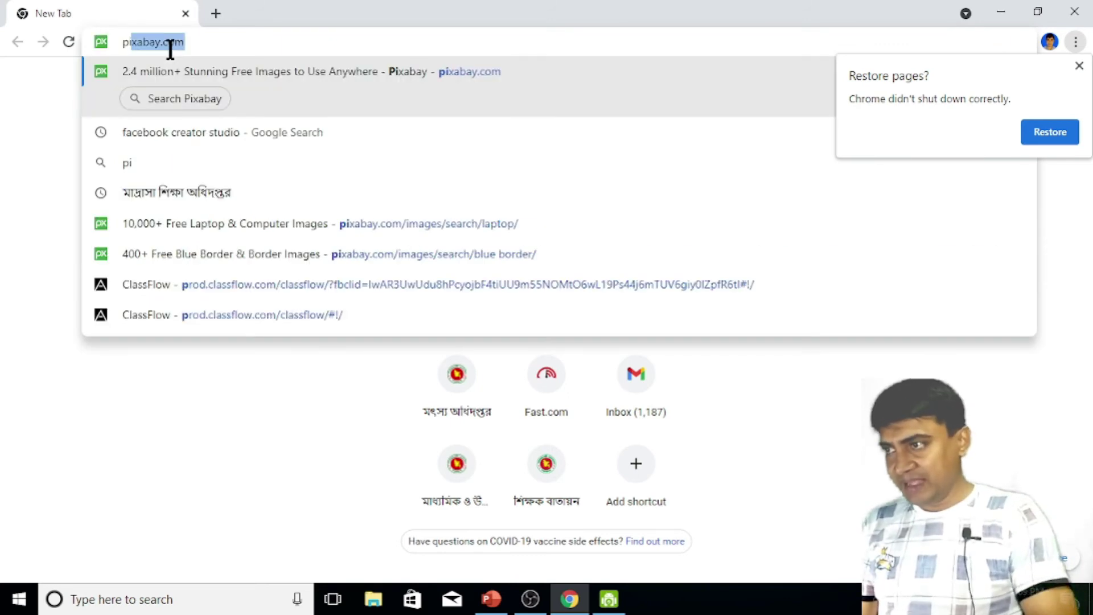
type("xab")
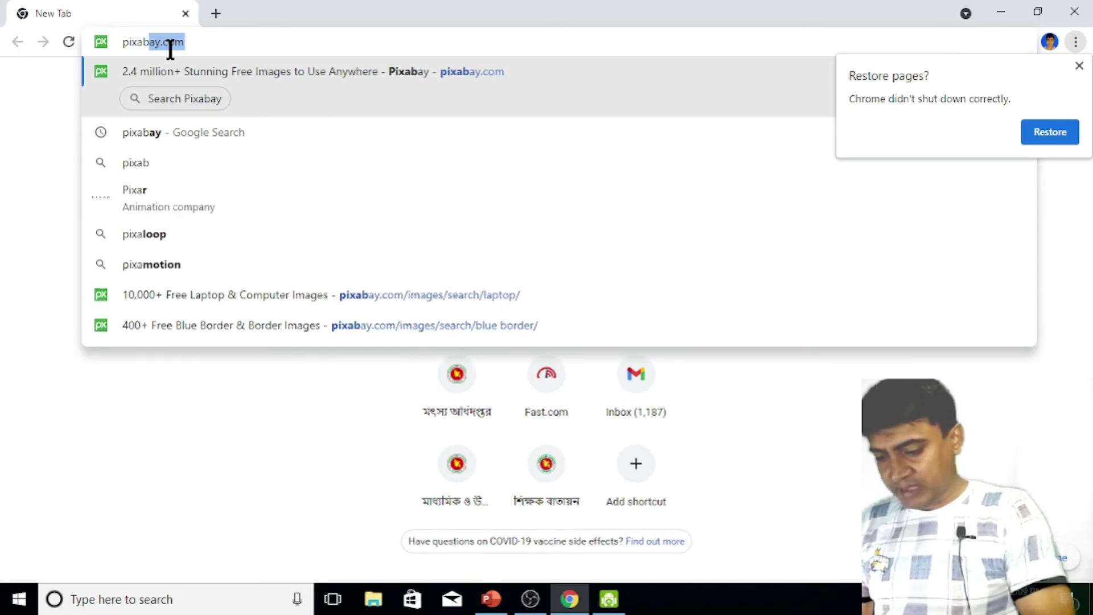
type("a")
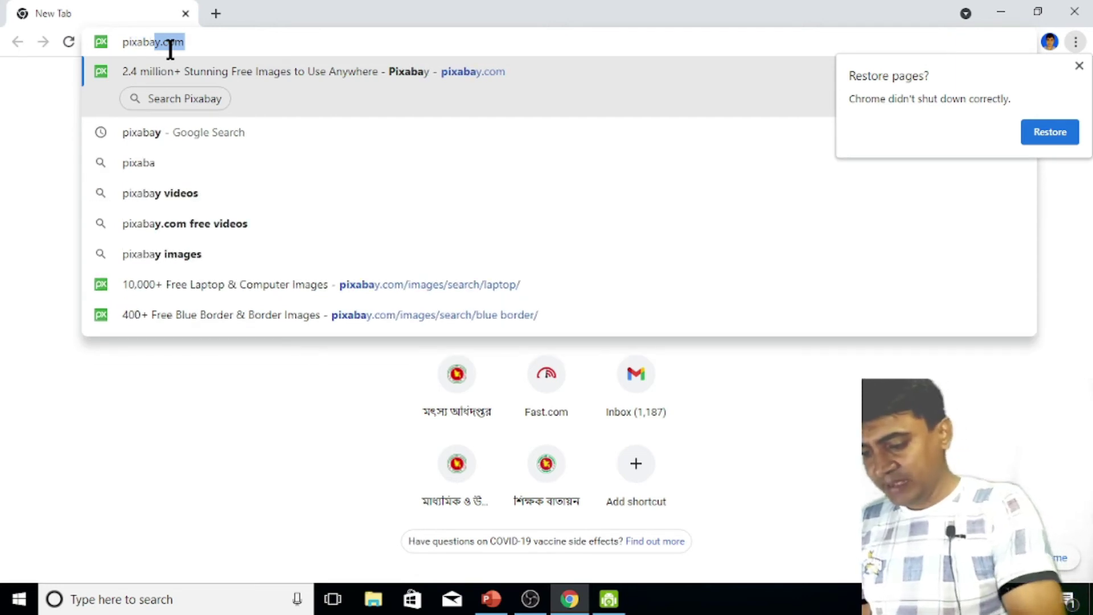
type("y.")
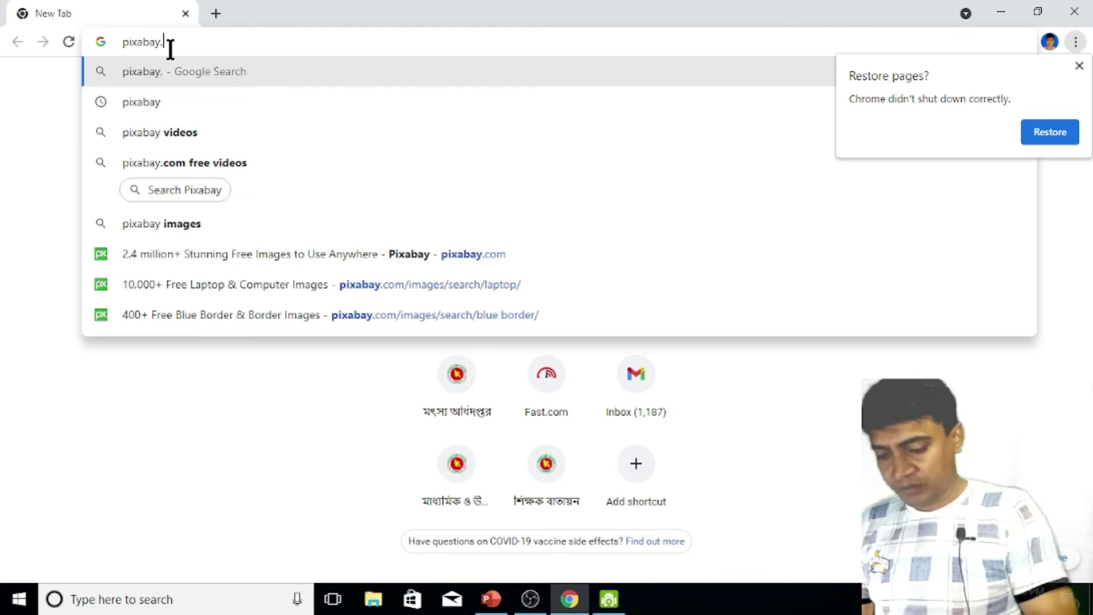
type("c")
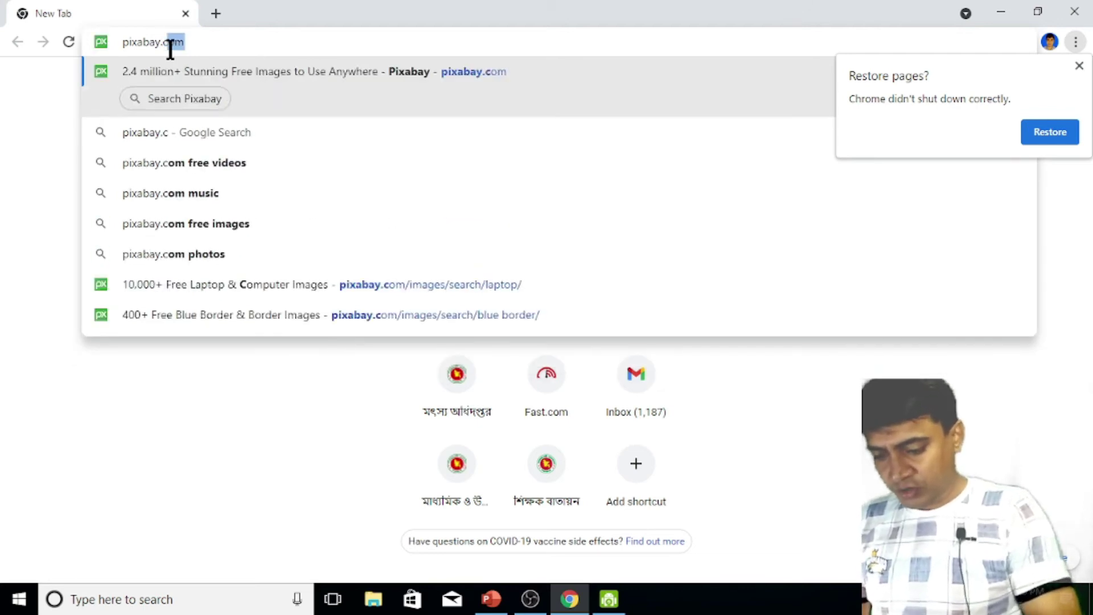
type("om")
key("Return")
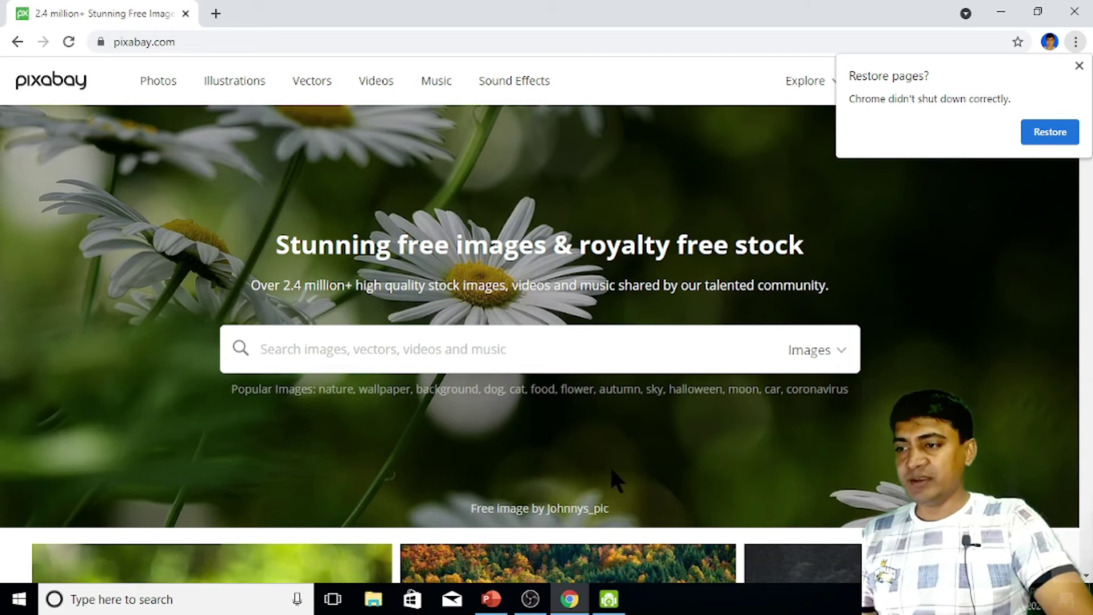
Search Pixabay for 'room' images
left_click(344, 351)
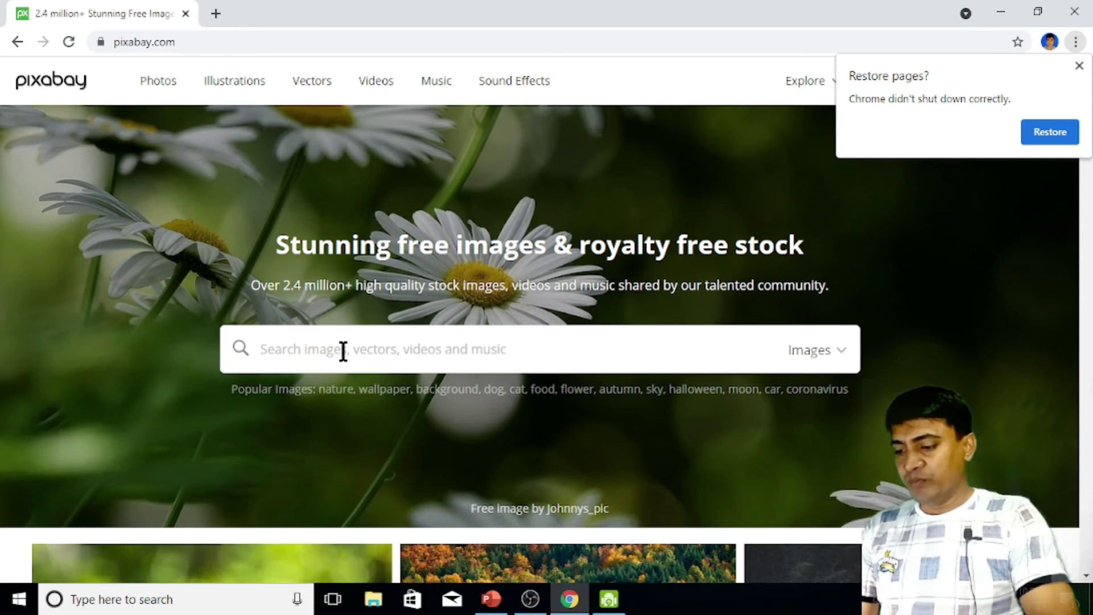
type("roo")
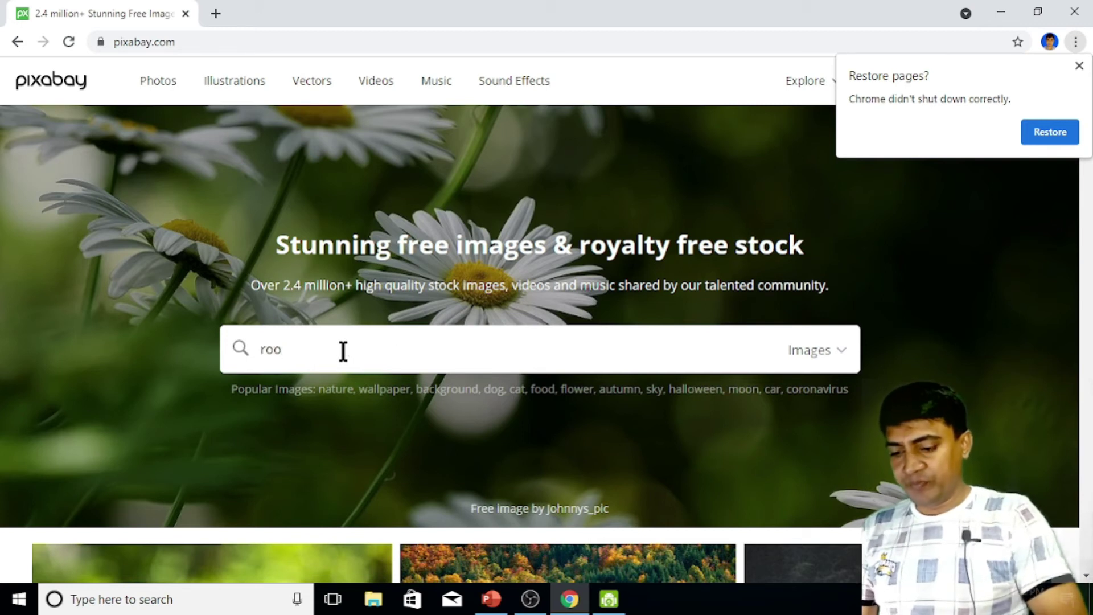
type("m")
key("Return")
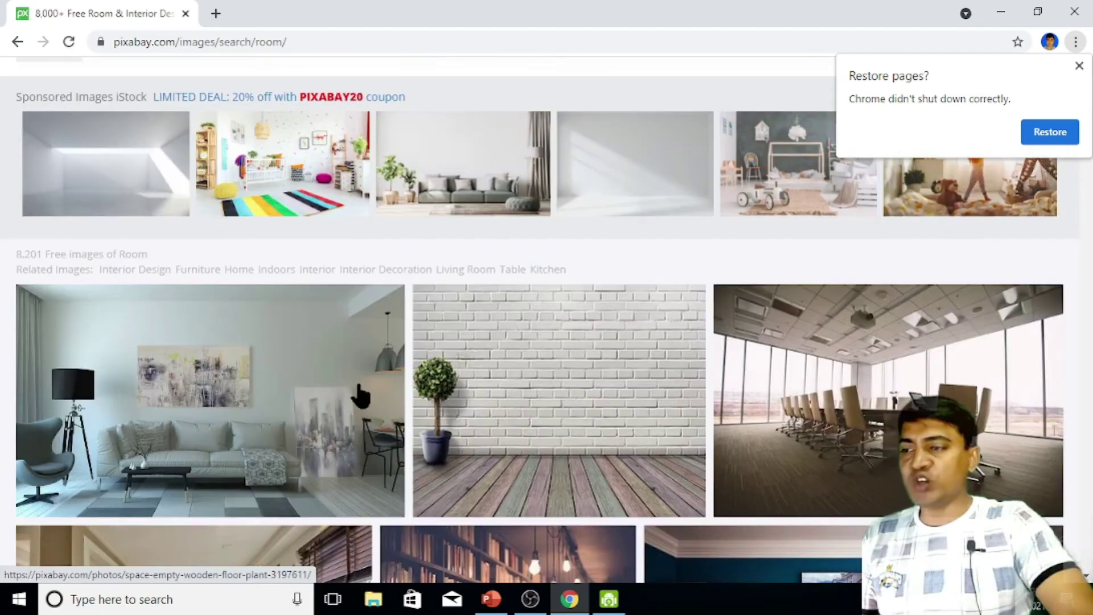
Scroll through the room photo results
left_click(291, 391)
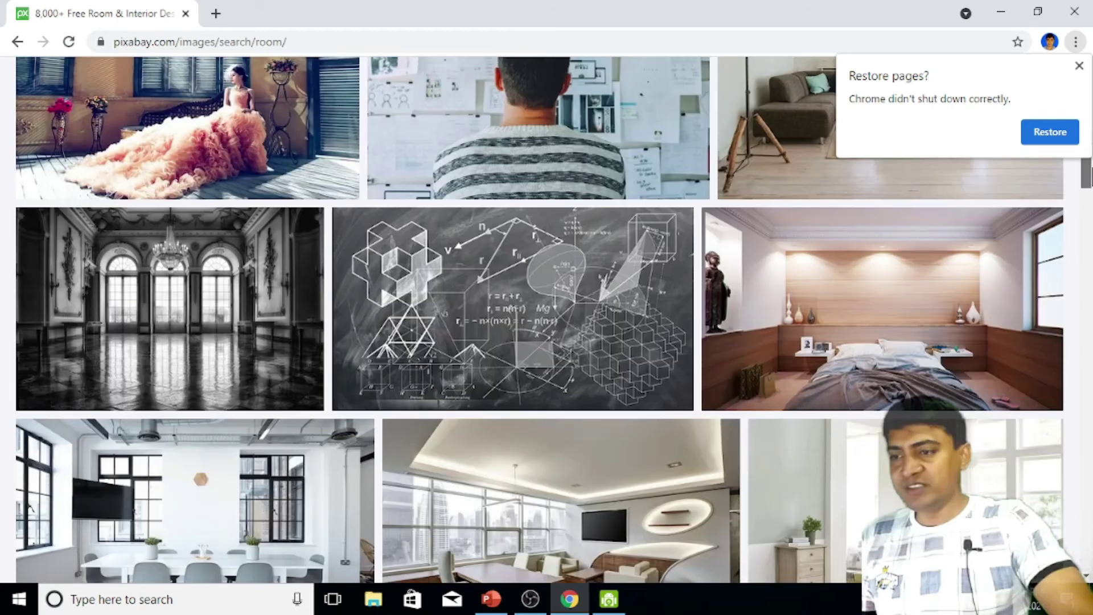
scroll(539, 319, "up", 5)
scroll(540, 319, "down", 4)
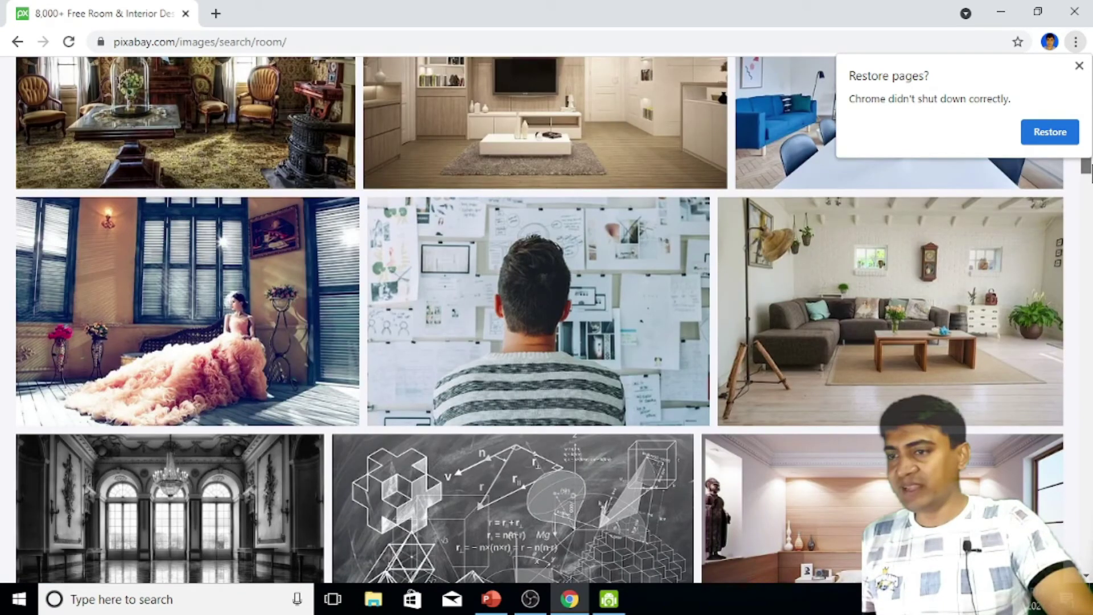
scroll(540, 319, "down", 10)
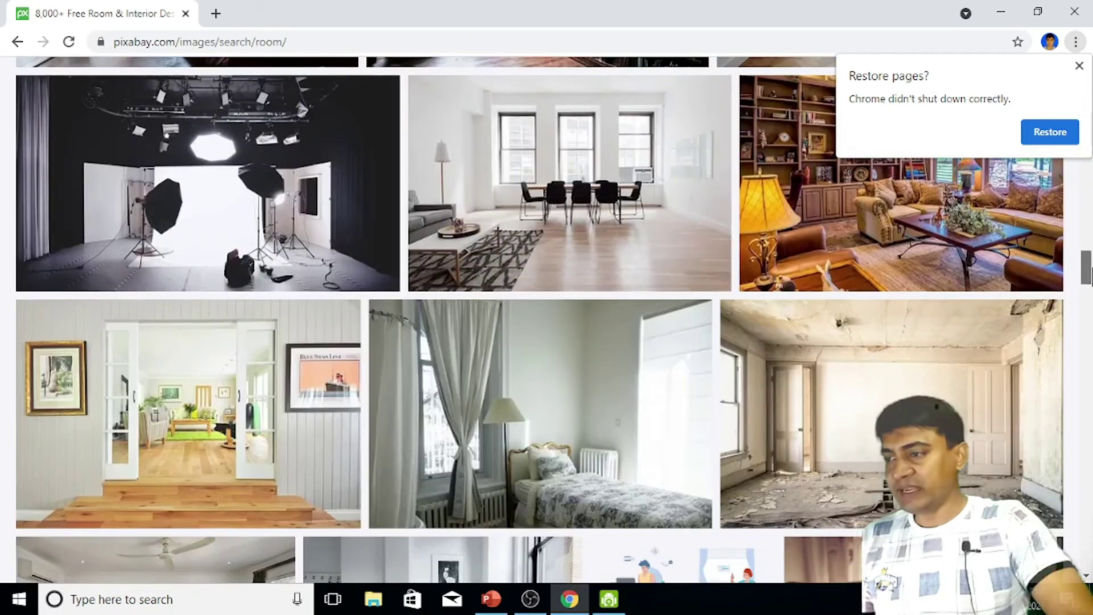
scroll(539, 319, "down", 2)
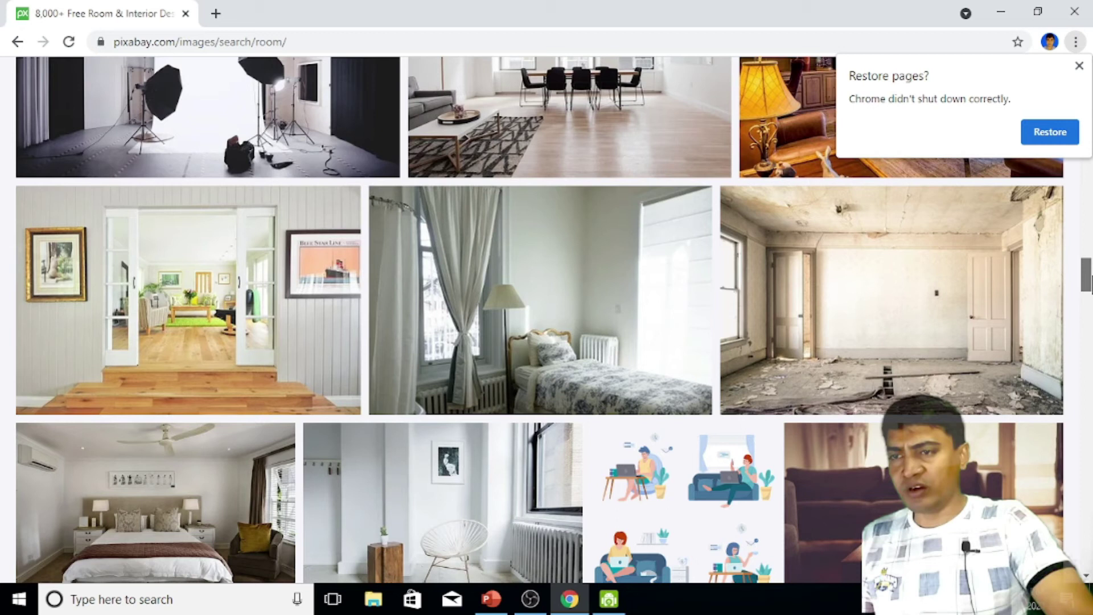
scroll(200, 302, "down", 1)
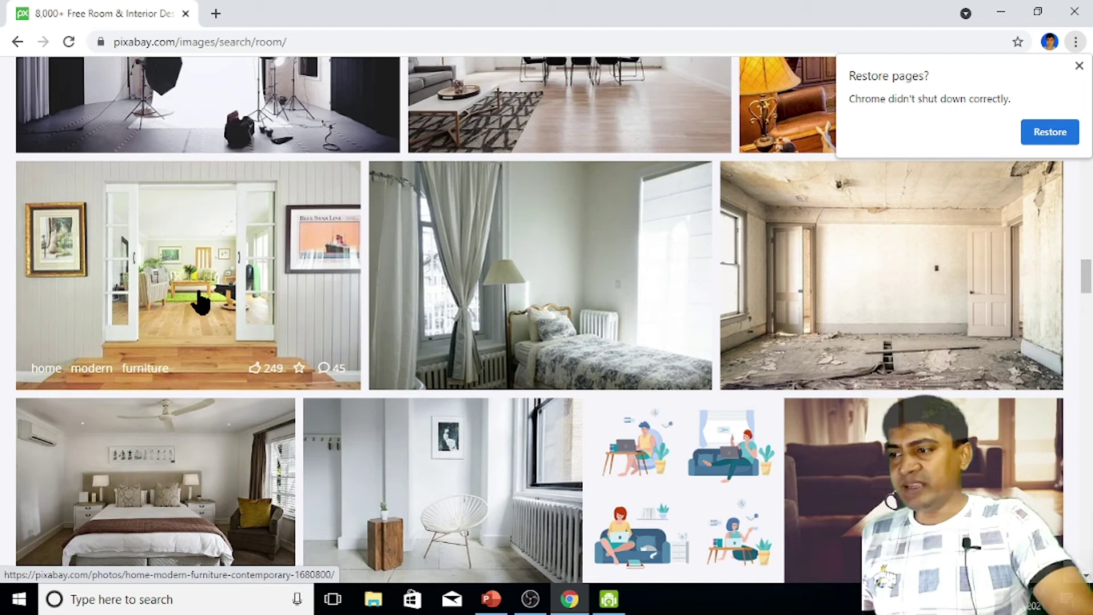
Download the hallway photo at 640×425, then minimize Chrome to return to the slide
left_click(200, 302)
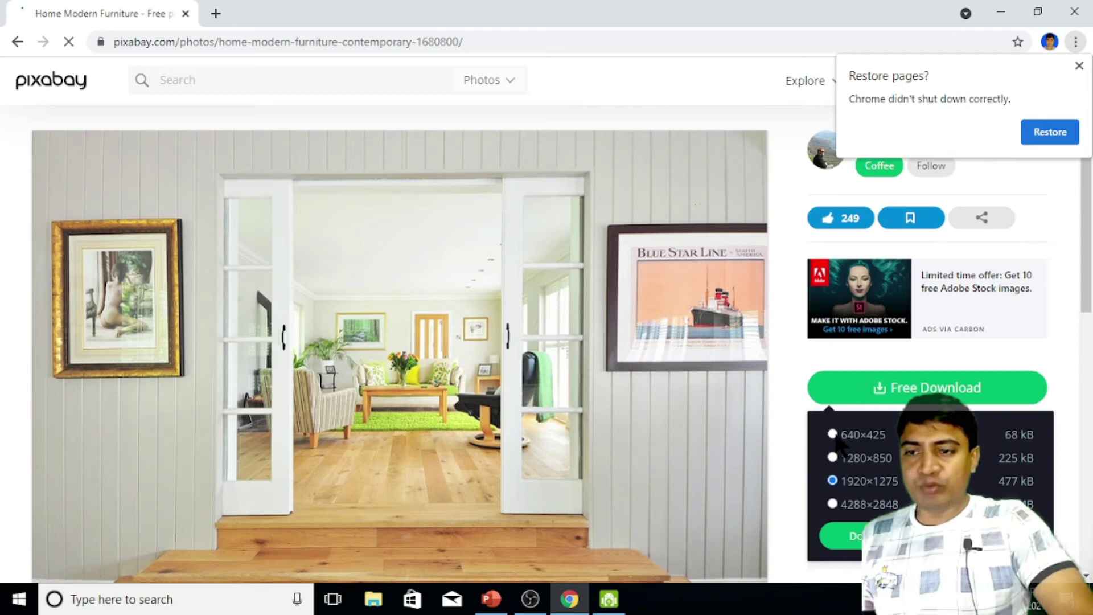
left_click(832, 434)
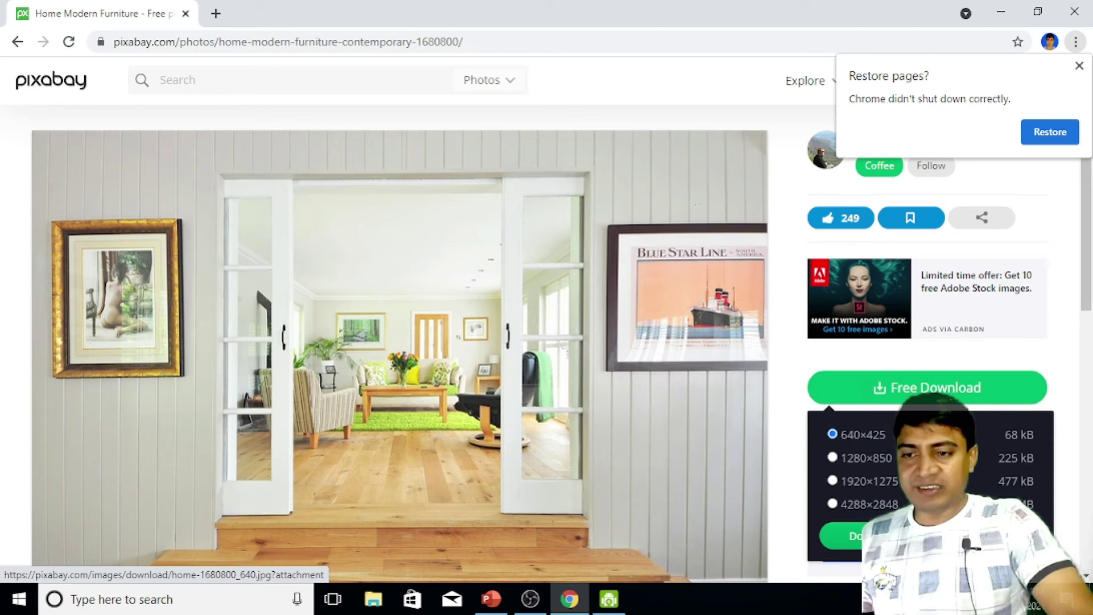
left_click(1002, 10)
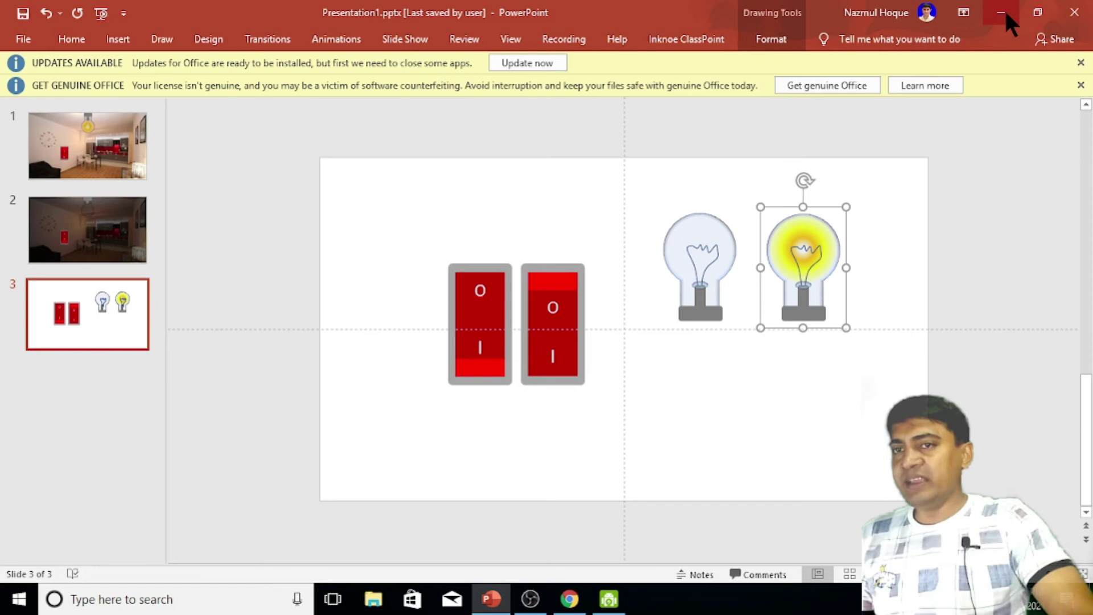
Minimize PowerPoint and drag home-1680800_640 from Downloads onto the PowerPoint slide
left_click(1001, 13)
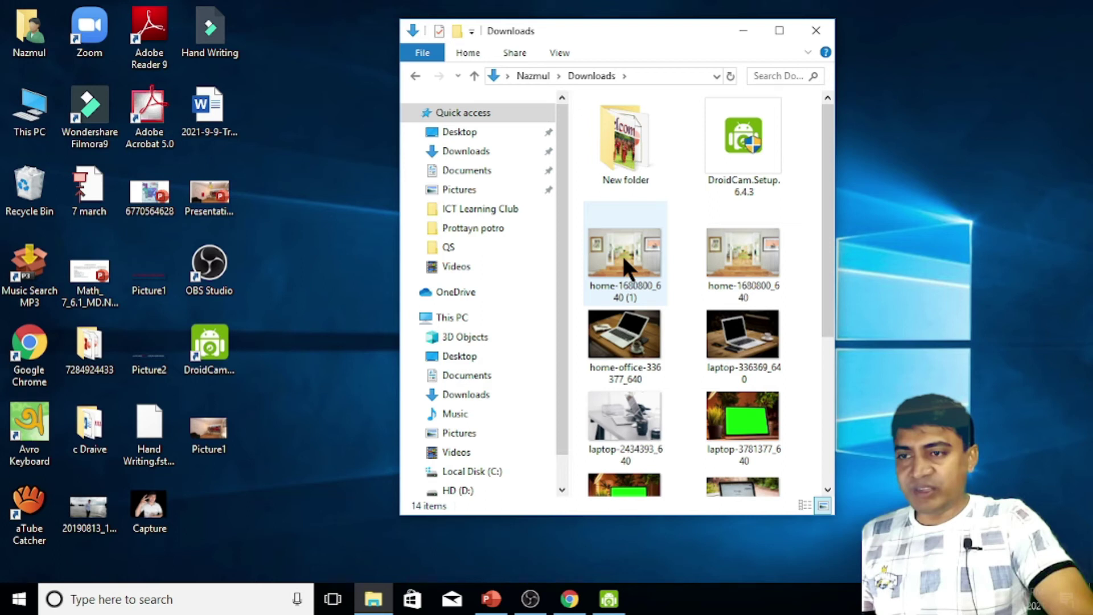
left_click_drag(622, 254, 603, 470)
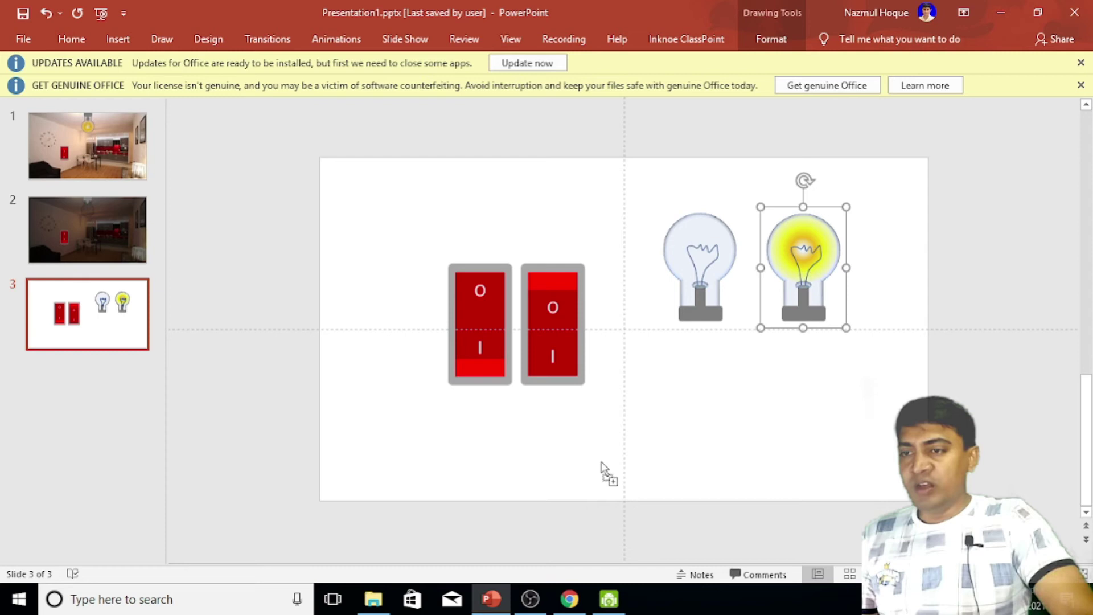
Drop the room photo on slide 3 and stretch it to 7.59" × 13.55" to cover the slide
left_click_drag(603, 470, 604, 468)
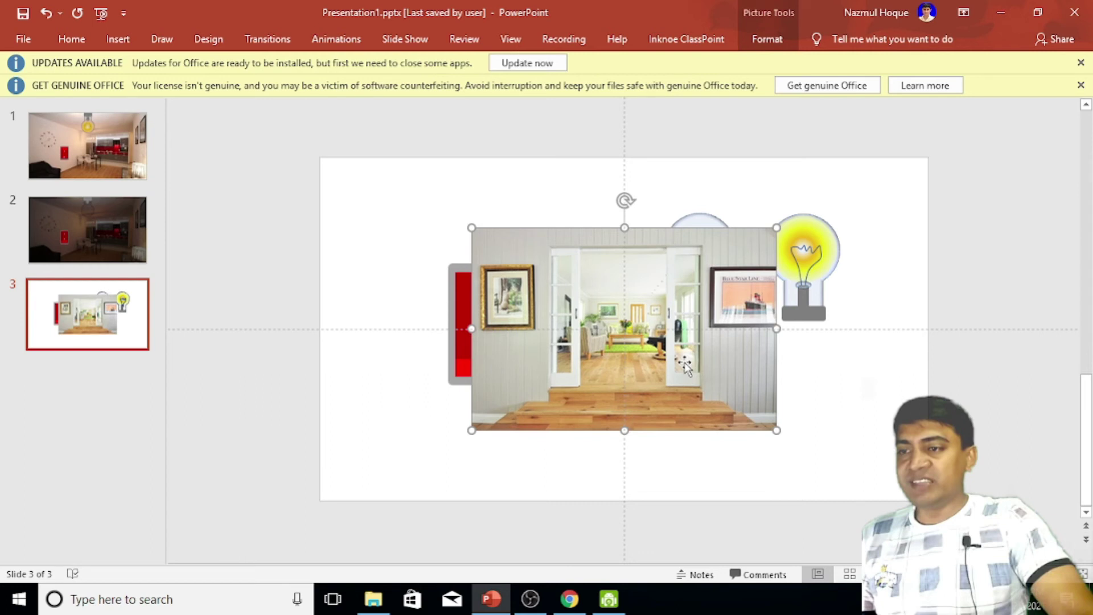
left_click_drag(685, 367, 563, 310)
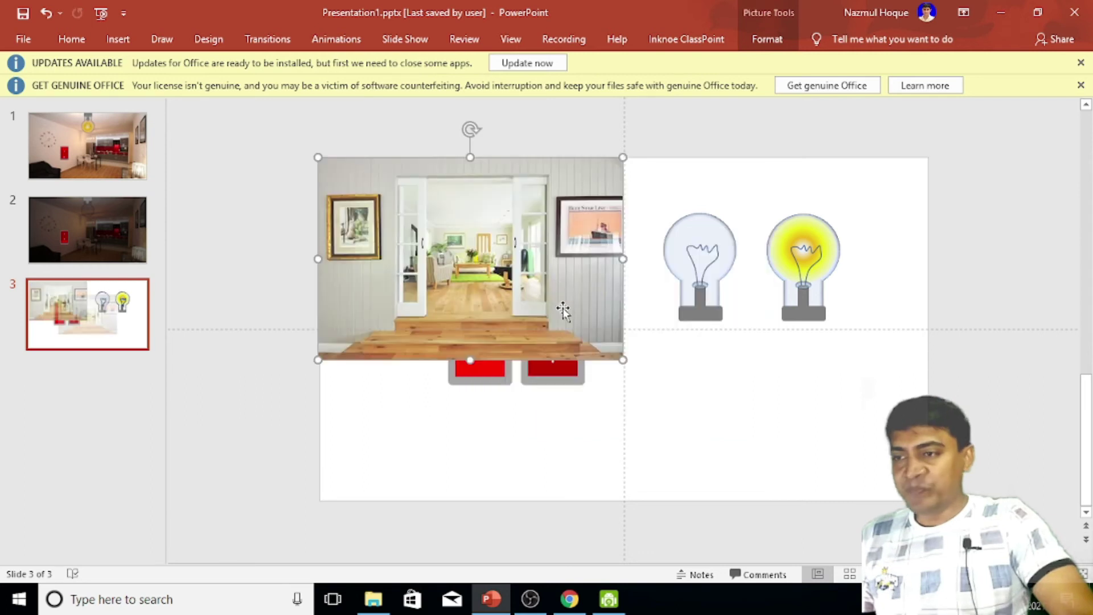
left_click_drag(622, 360, 861, 488)
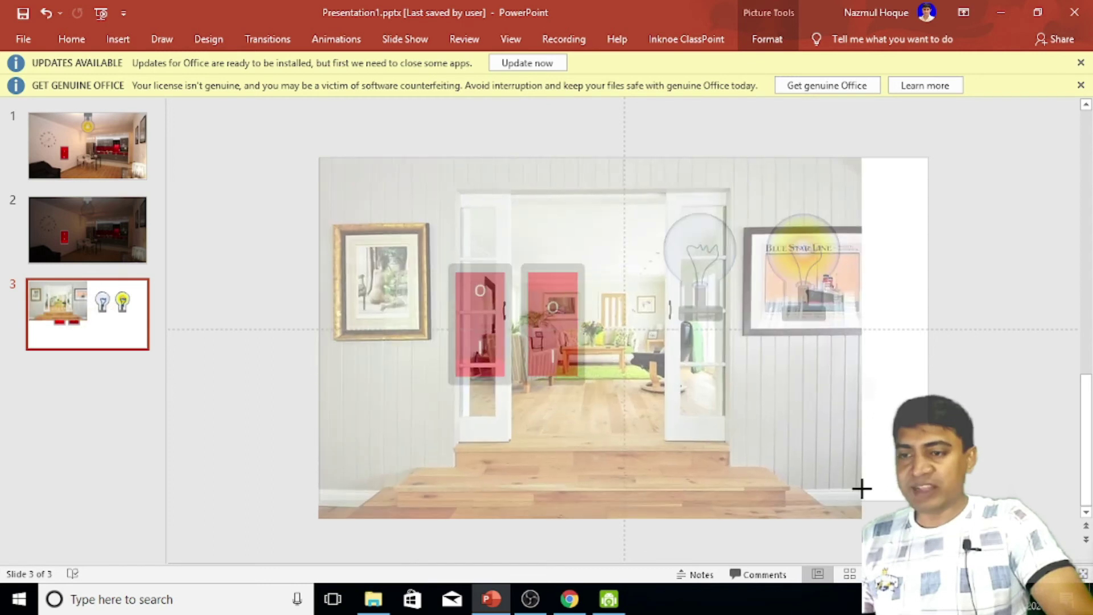
left_click_drag(862, 488, 938, 335)
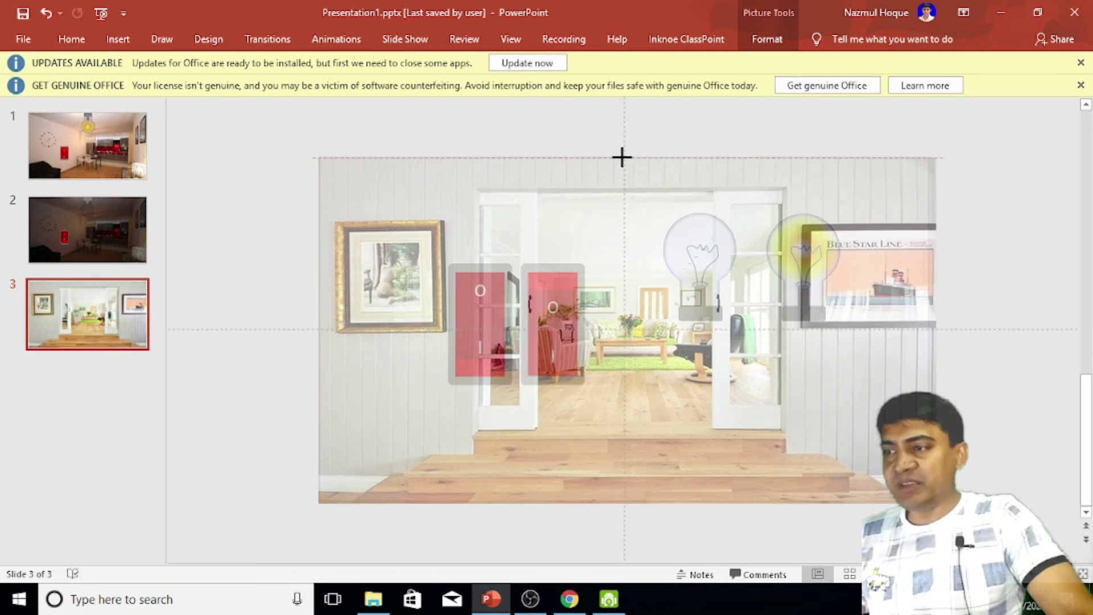
left_click_drag(622, 157, 623, 157)
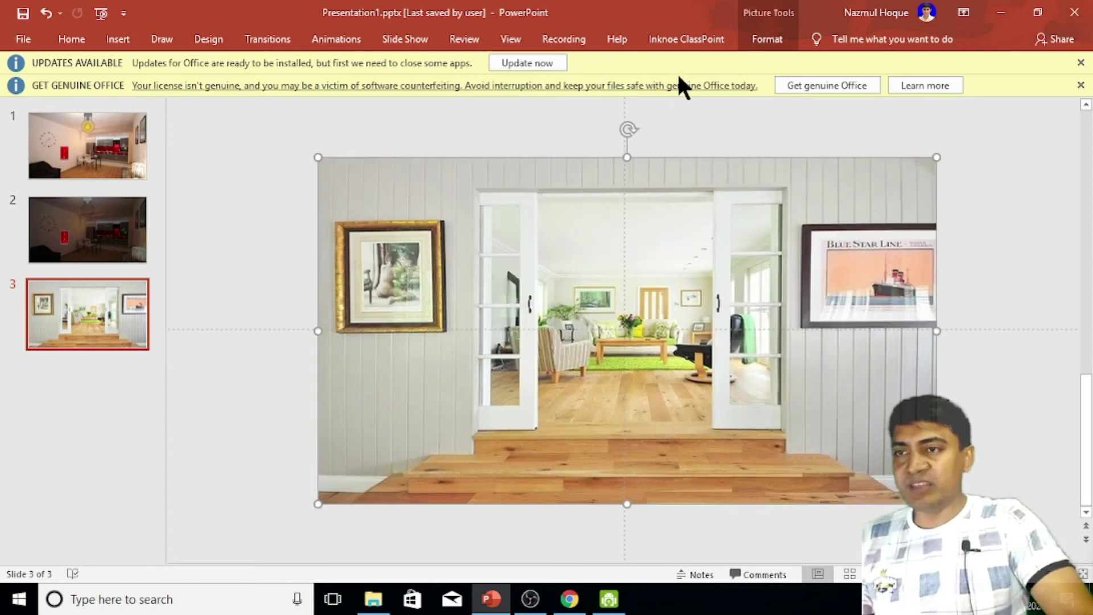
left_click(767, 39)
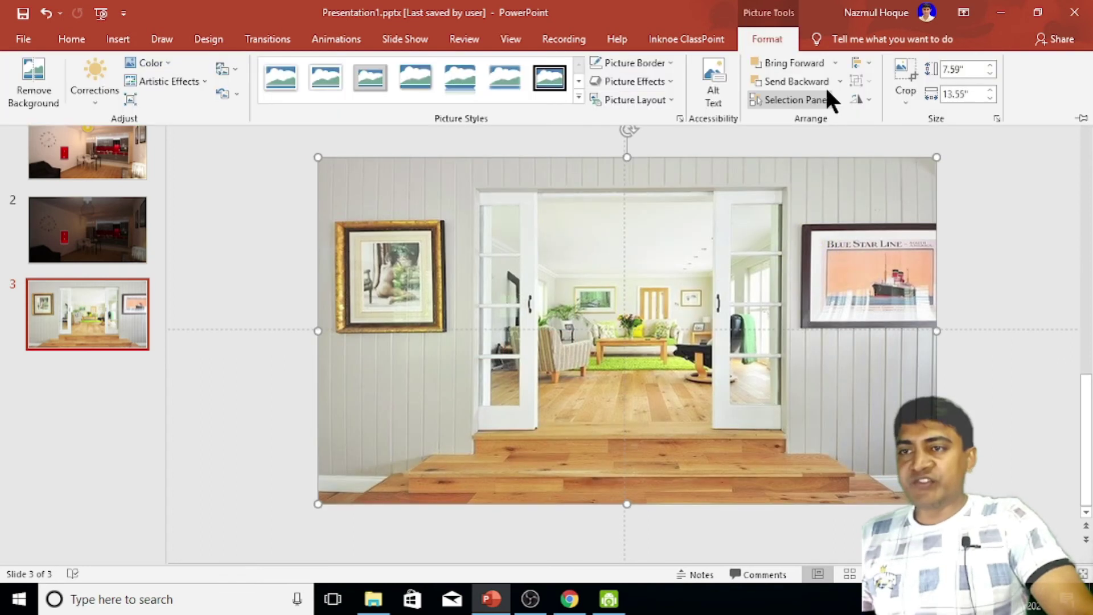
Send the room photo to the back, shrink both red switches together, then select both bulbs
left_click(826, 85)
left_click(823, 118)
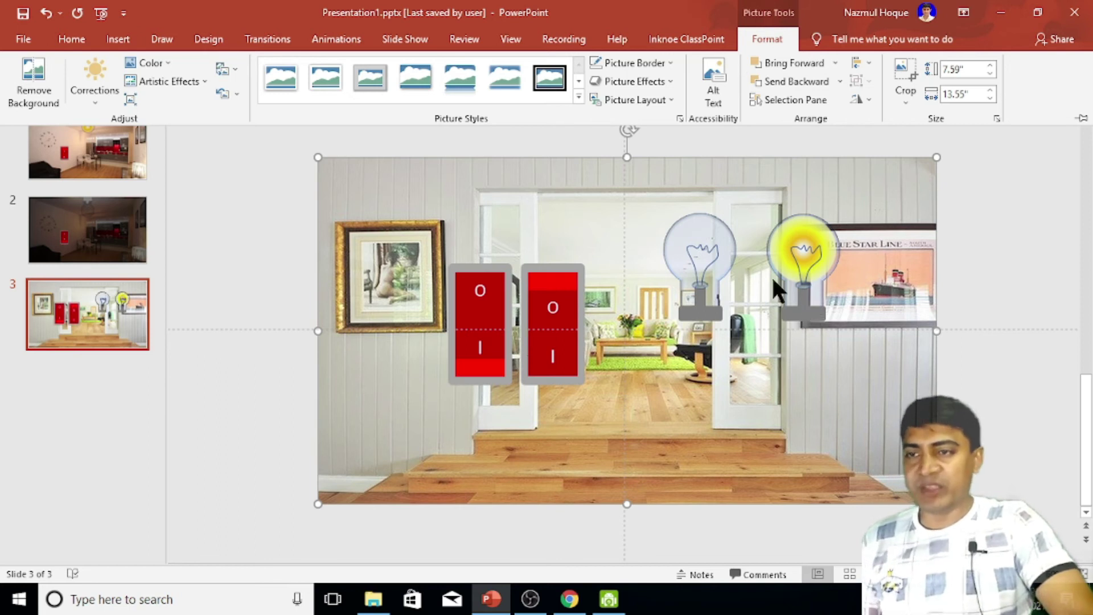
left_click(488, 308)
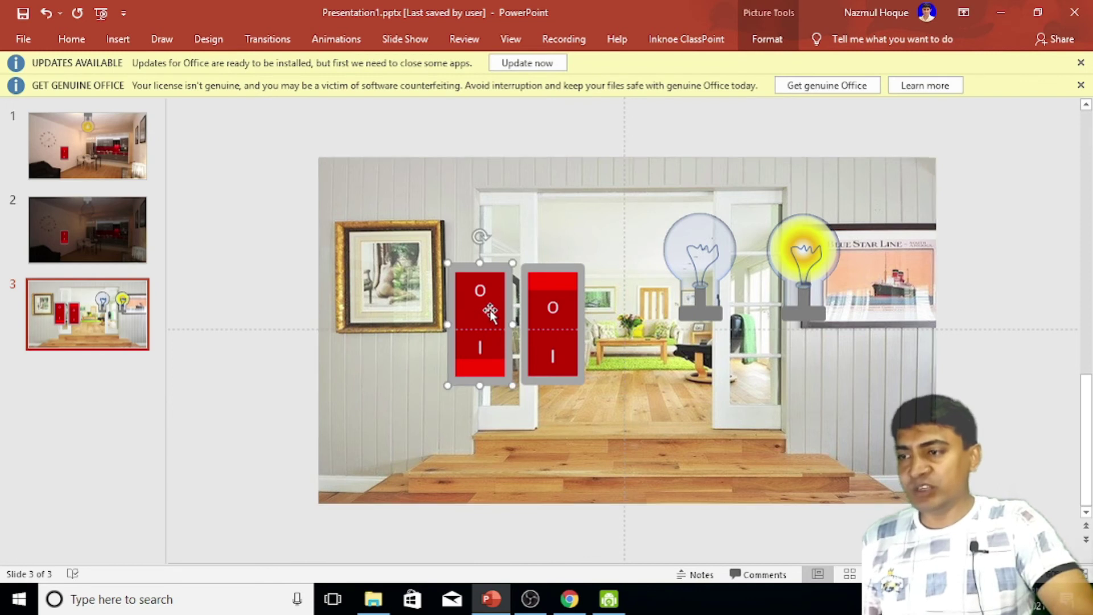
left_click(567, 313, "shift")
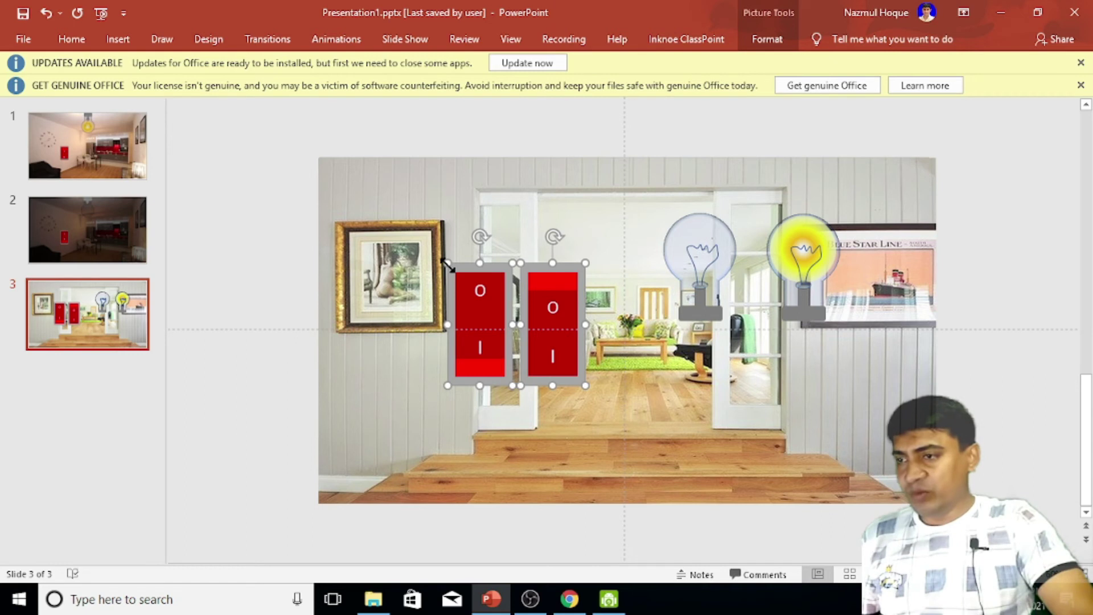
mouse_move(447, 264)
left_mouse_down()
mouse_move(505, 325)
mouse_move(360, 377)
mouse_move(388, 368)
left_mouse_up()
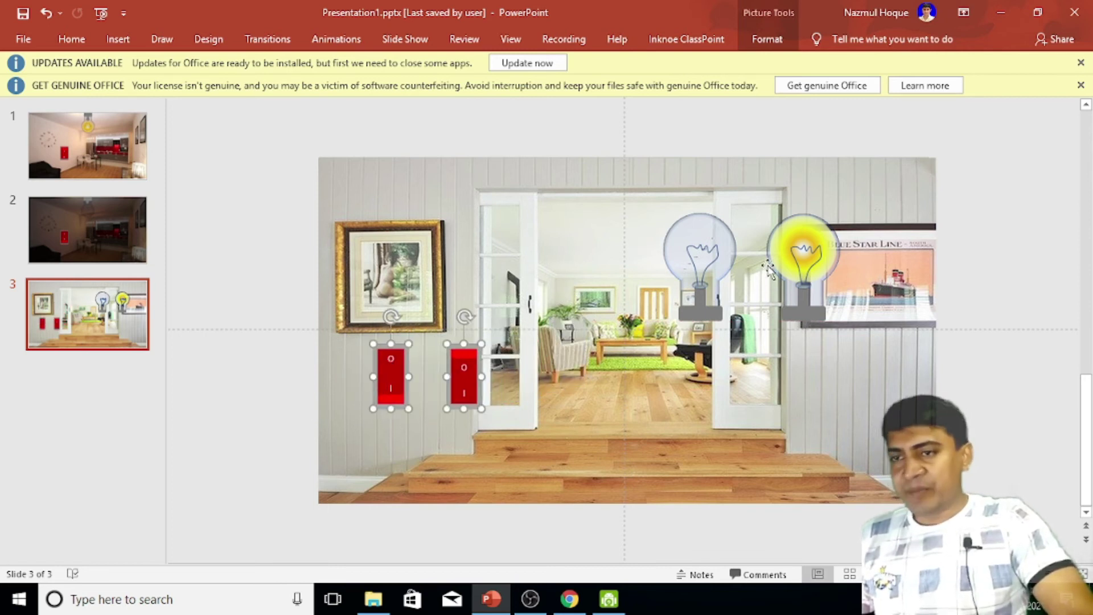
left_click(701, 256)
left_click(818, 254, "shift")
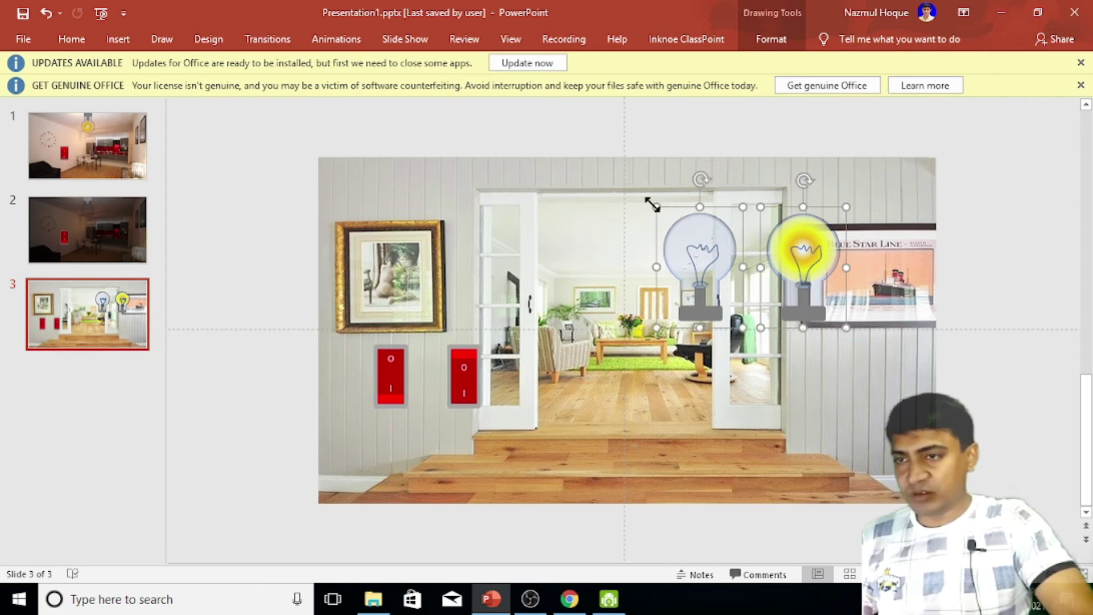
Shrink both bulbs and rotate them 90° so they hang upright
left_click_drag(652, 204, 699, 249)
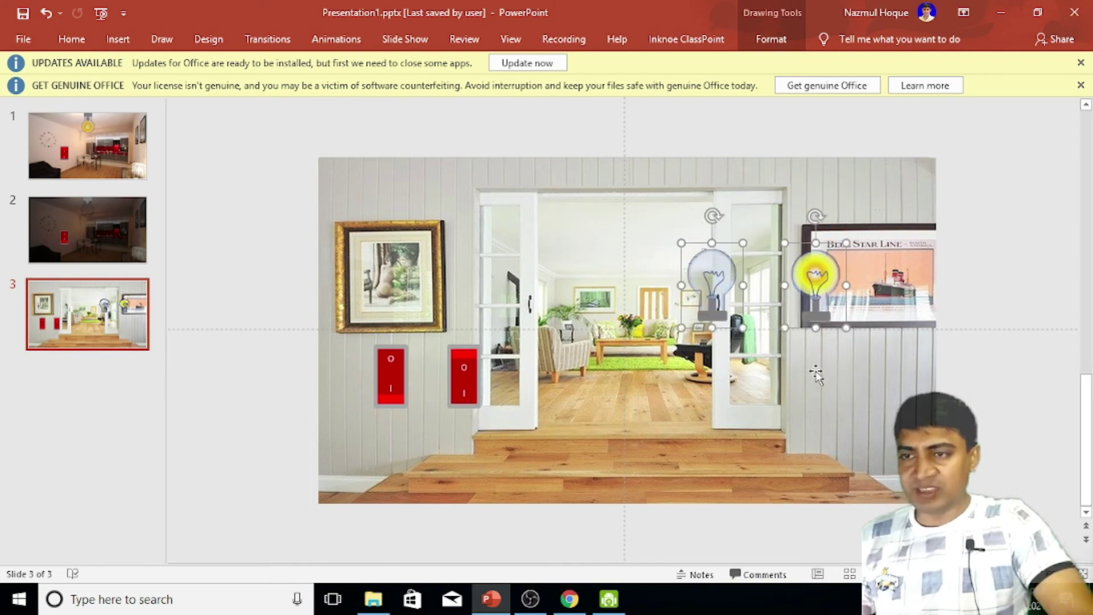
mouse_move(817, 215)
left_mouse_down()
mouse_move(668, 294)
mouse_move(802, 462)
left_mouse_up()
left_click(785, 393)
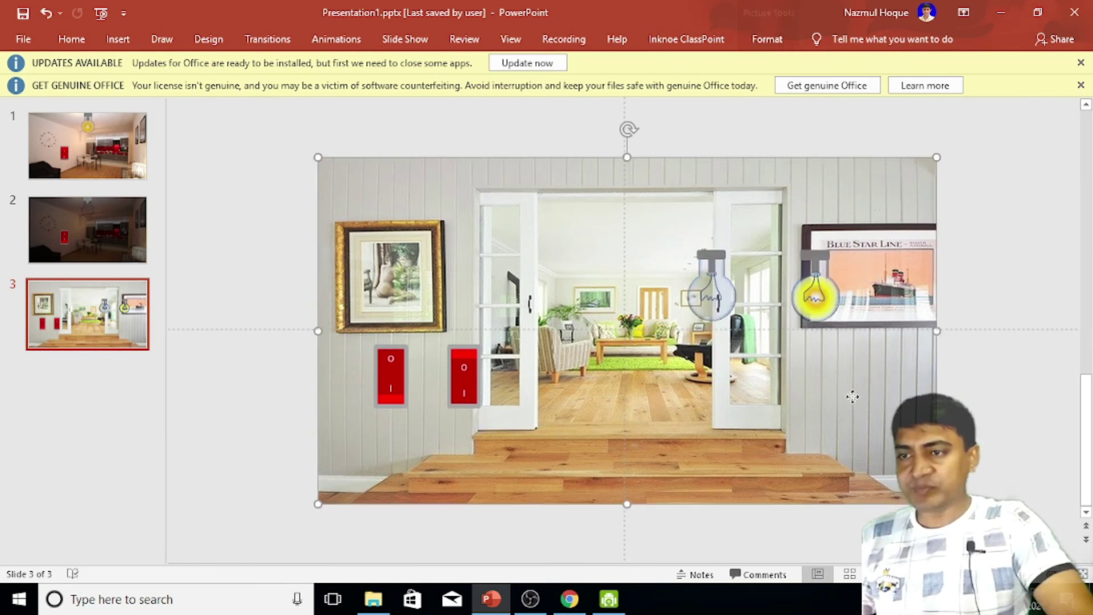
Stack the yellow bulb over the unlit bulb at top centre and overlap the two switches
left_click(705, 289)
left_click_drag(704, 289, 634, 203)
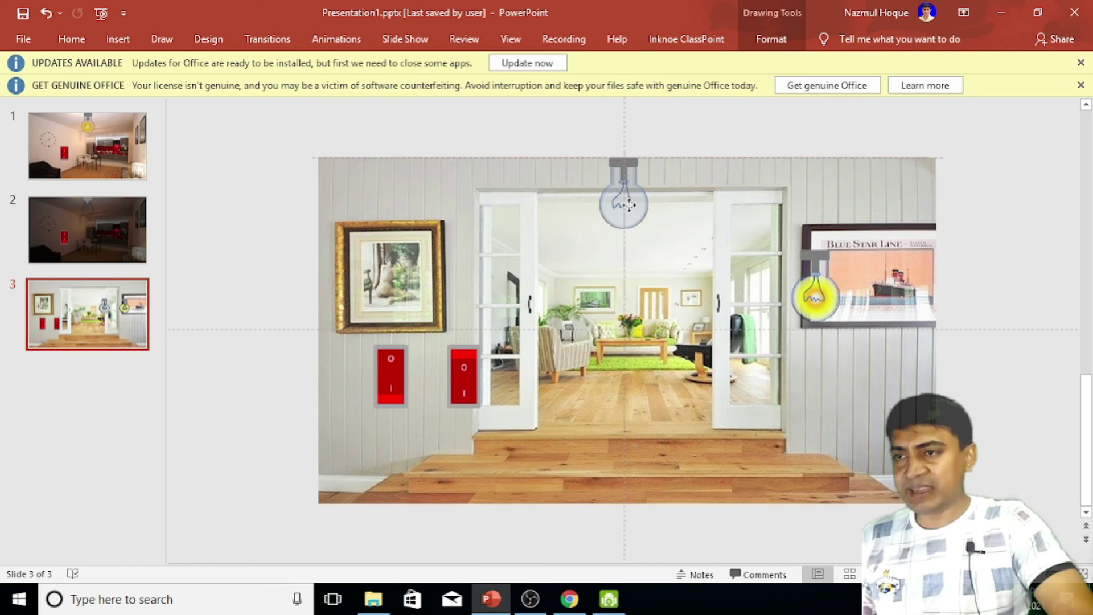
left_click_drag(817, 295, 639, 206)
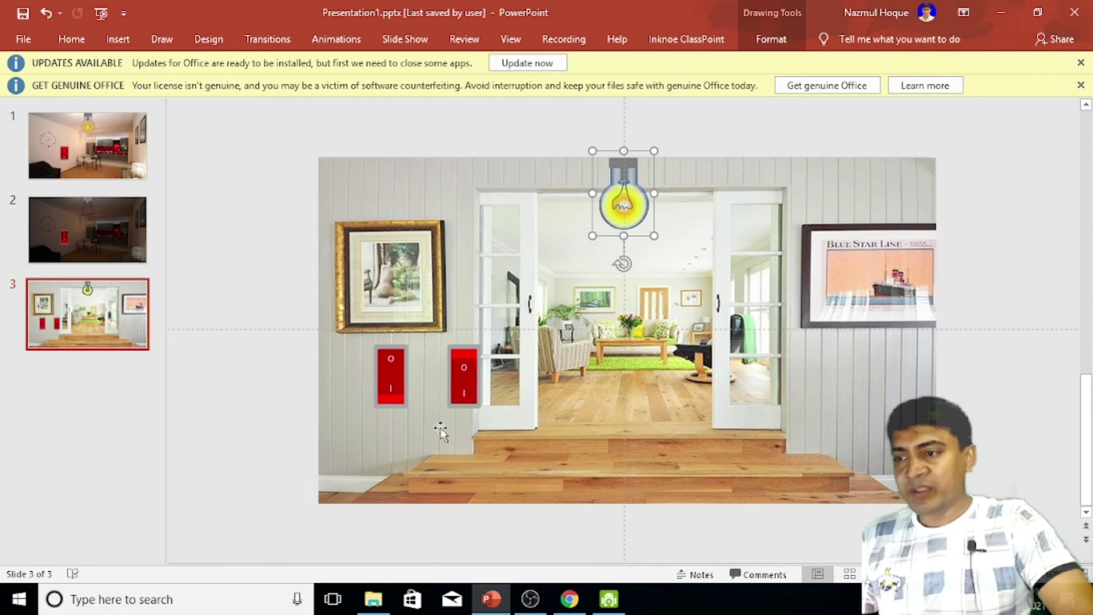
left_click(465, 382)
left_click_drag(467, 383, 396, 387)
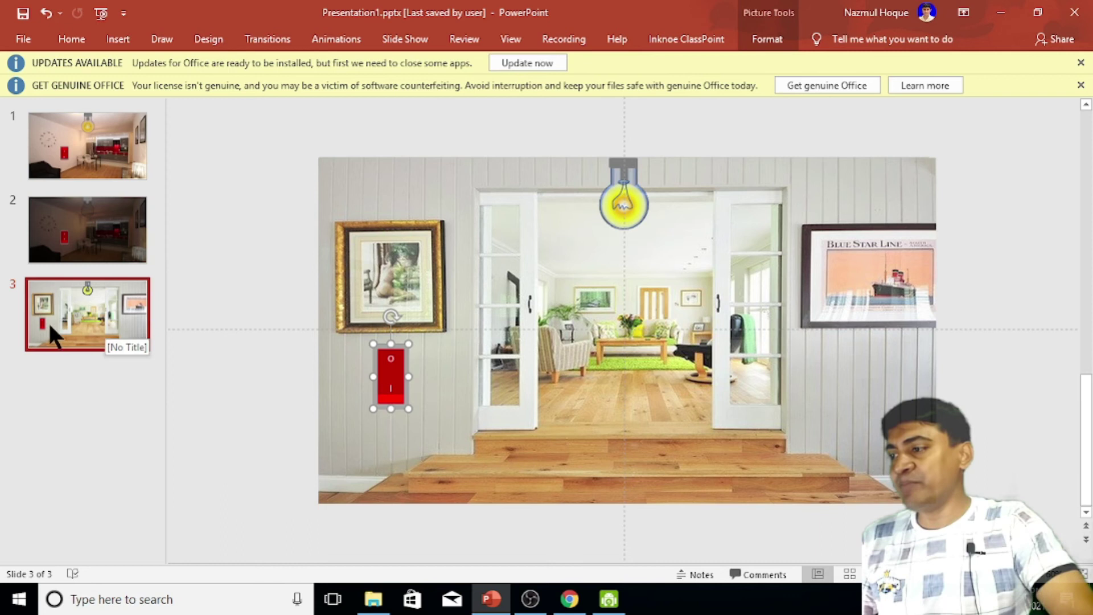
Duplicate slide 3 as slide 4, then delete the top red switch on slide 3
left_click(108, 308)
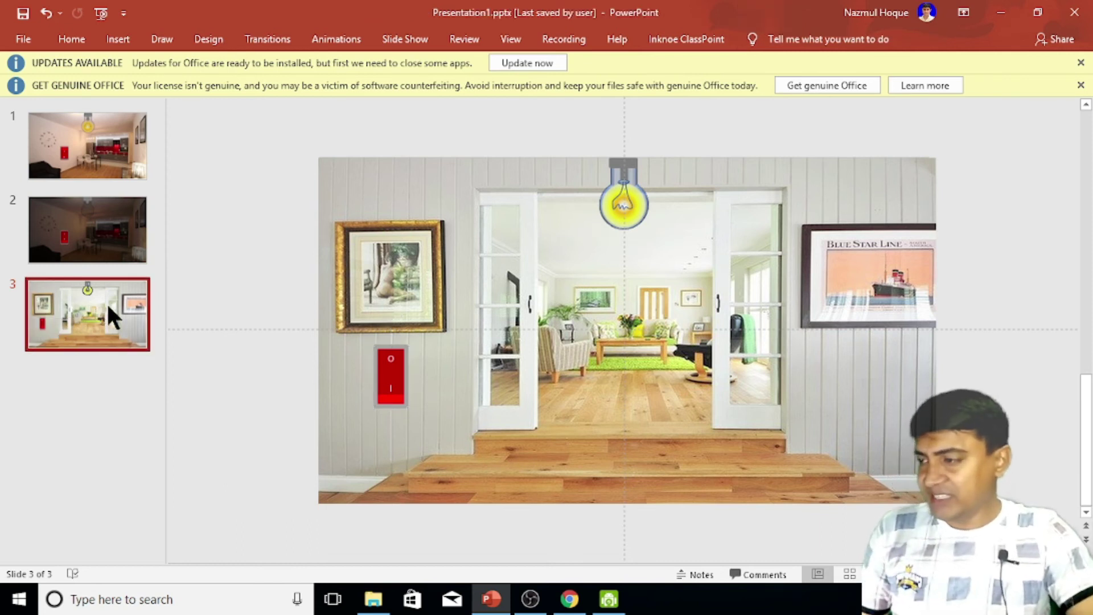
key("ctrl+d")
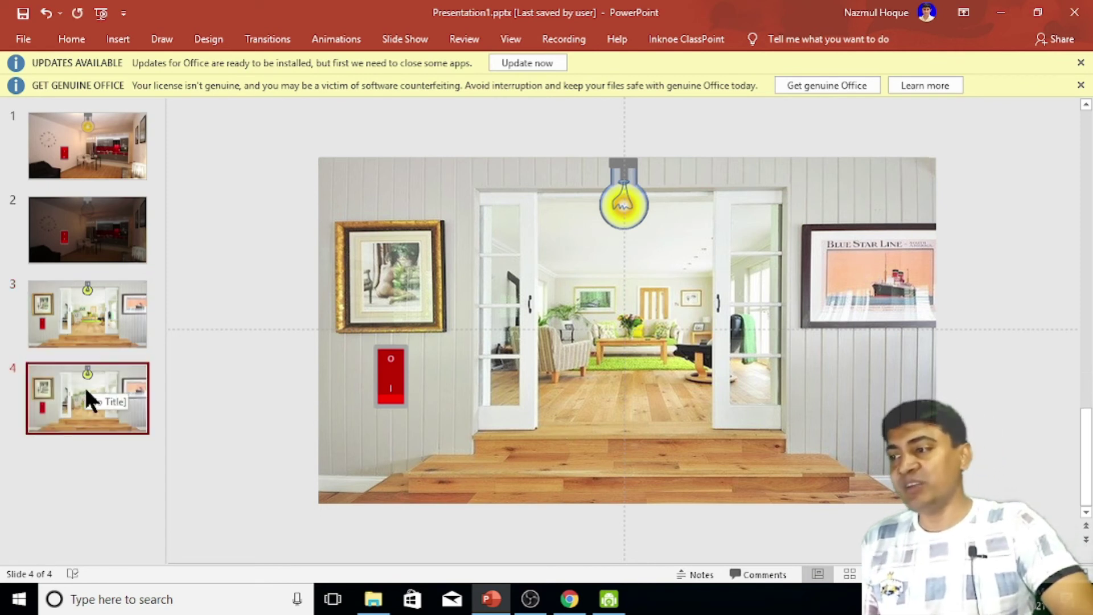
left_click(99, 319)
left_click(395, 378)
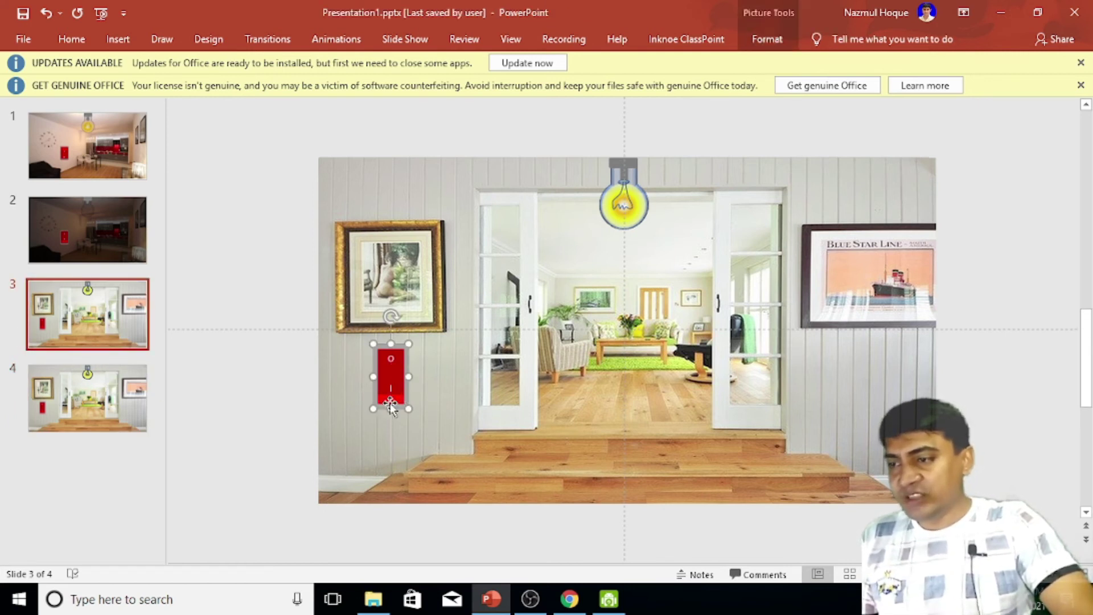
key("Delete")
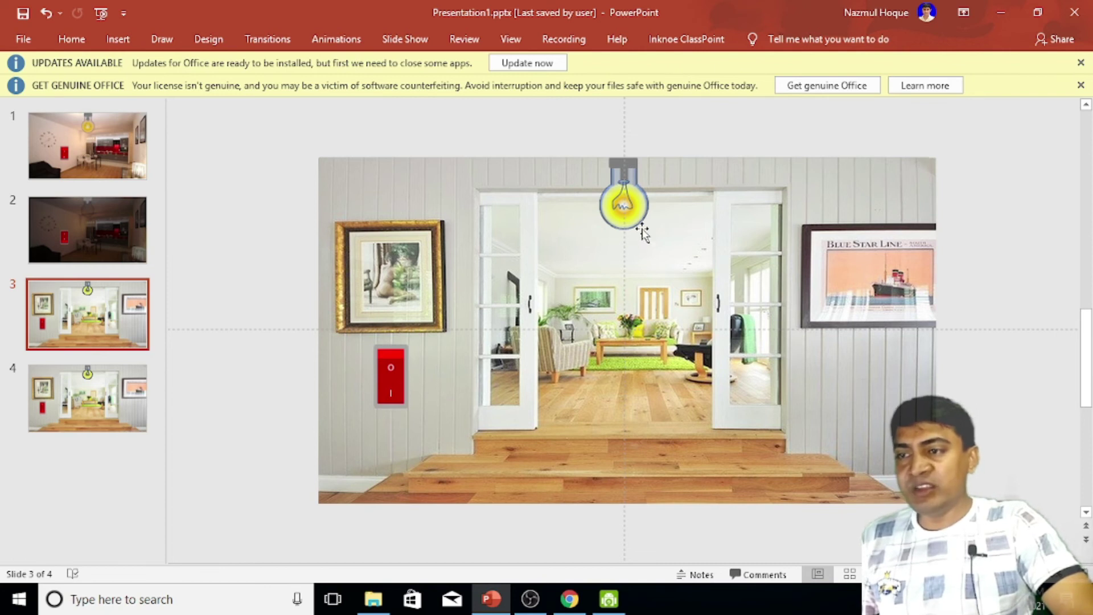
Open the Selection Pane listing all objects on slide 3
left_click(634, 211)
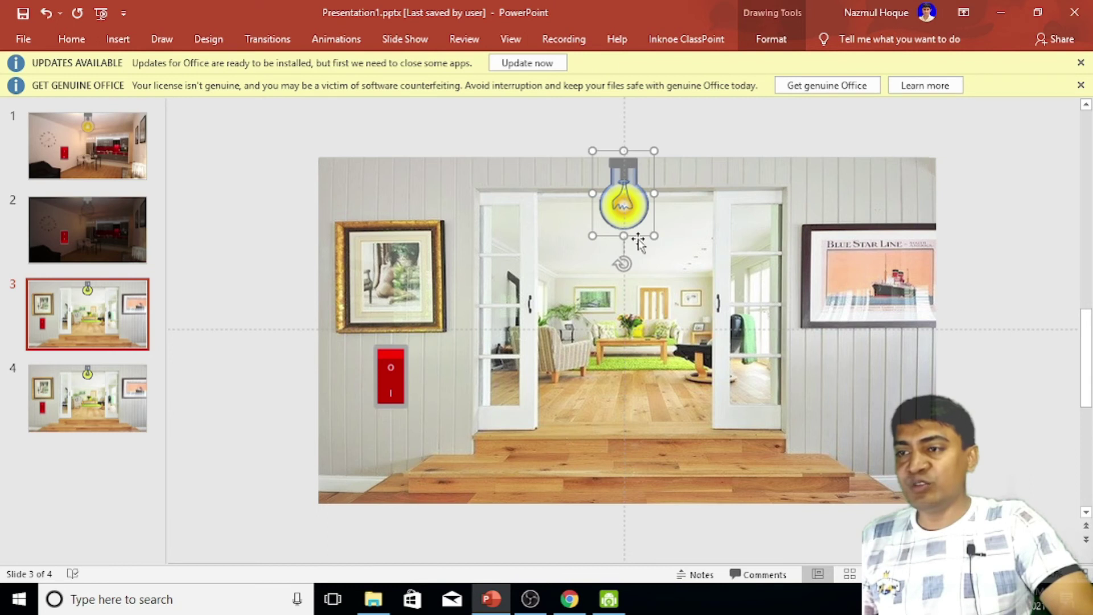
key("ctrl+z")
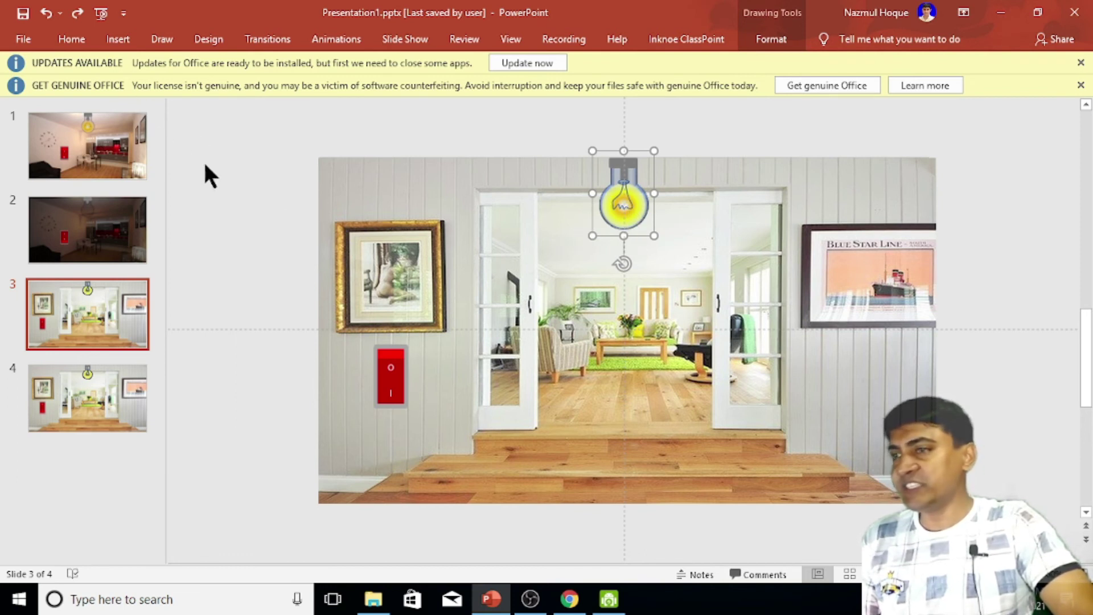
left_click(66, 46)
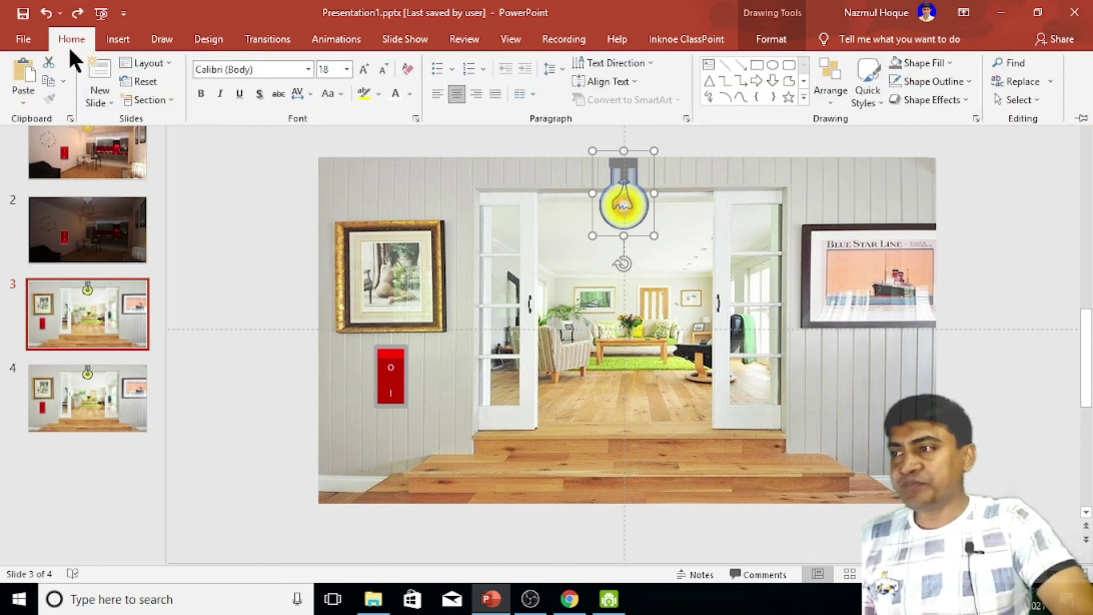
left_click(1034, 98)
left_click(1039, 159)
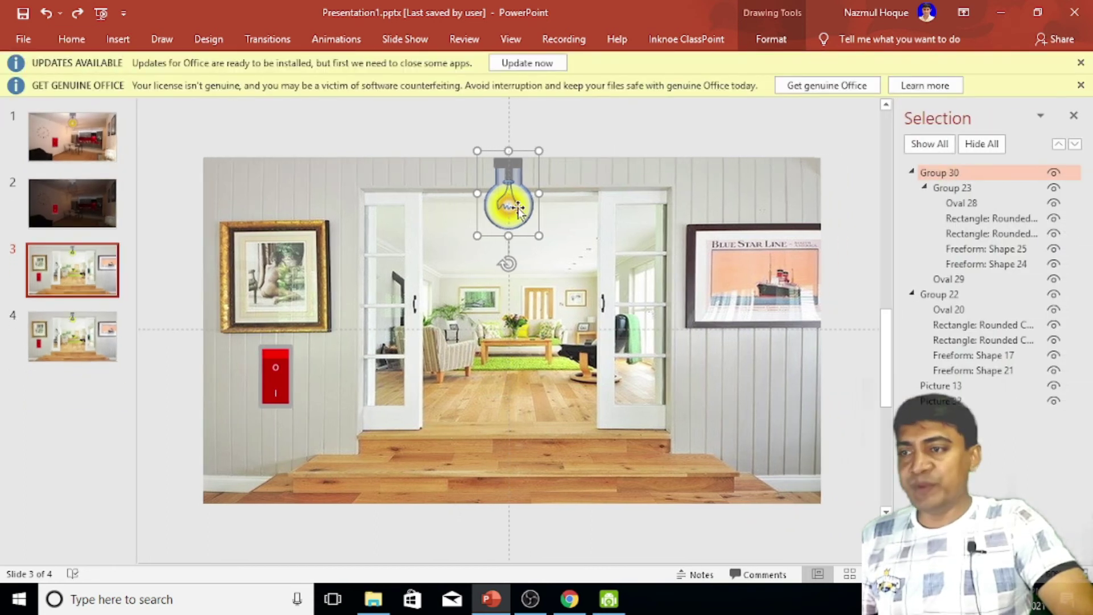
Delete the unlit bulb Group 22, hiding the lit bulb Group 30 meanwhile and then showing it again
left_click(1054, 173)
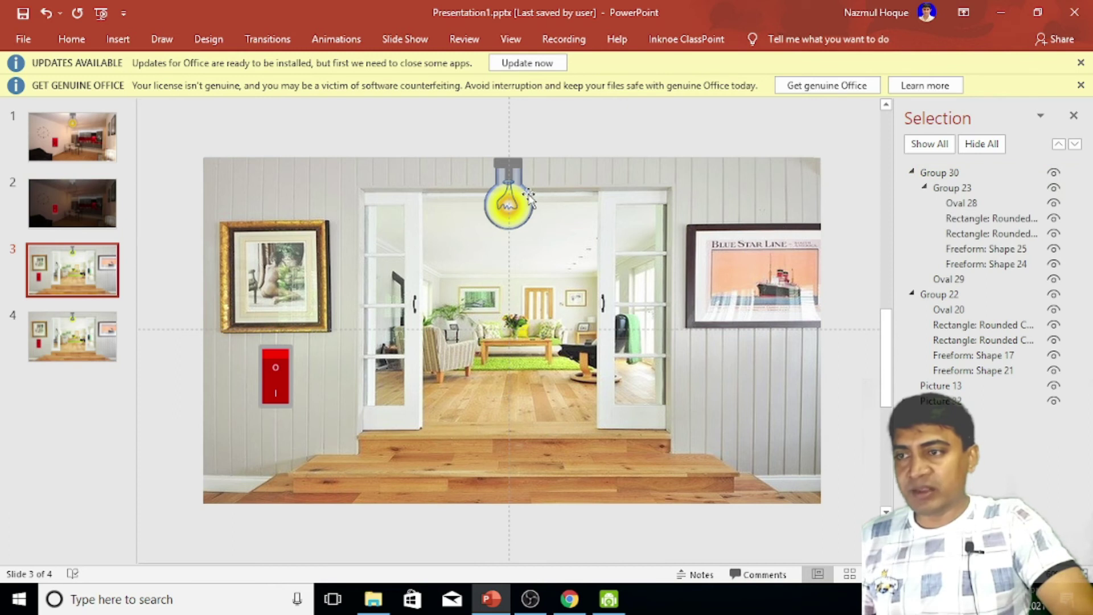
left_click(522, 197)
left_click(1056, 171)
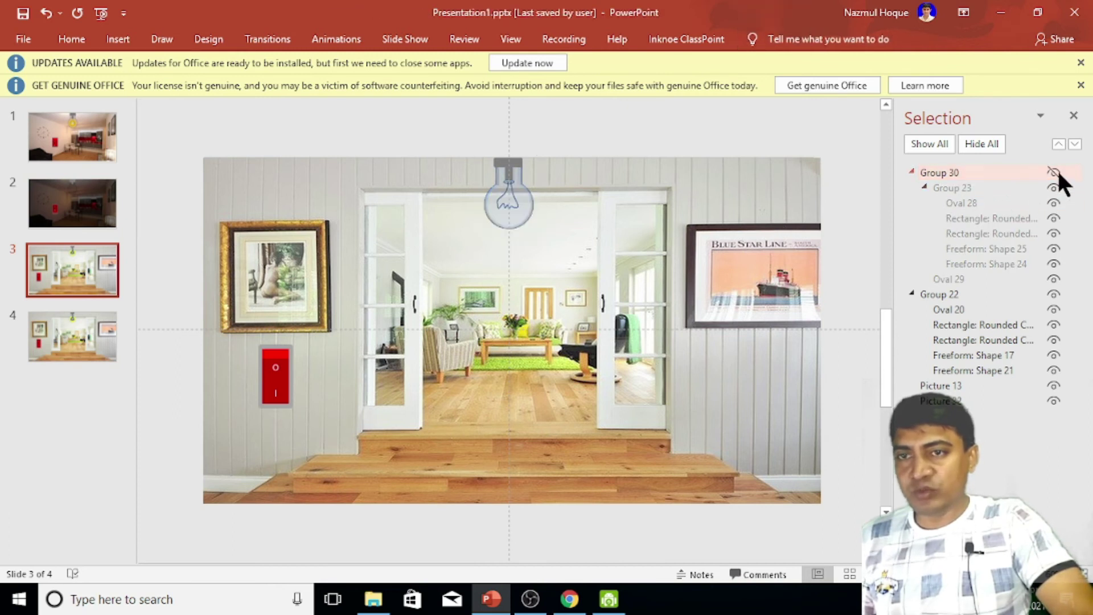
left_click(515, 202)
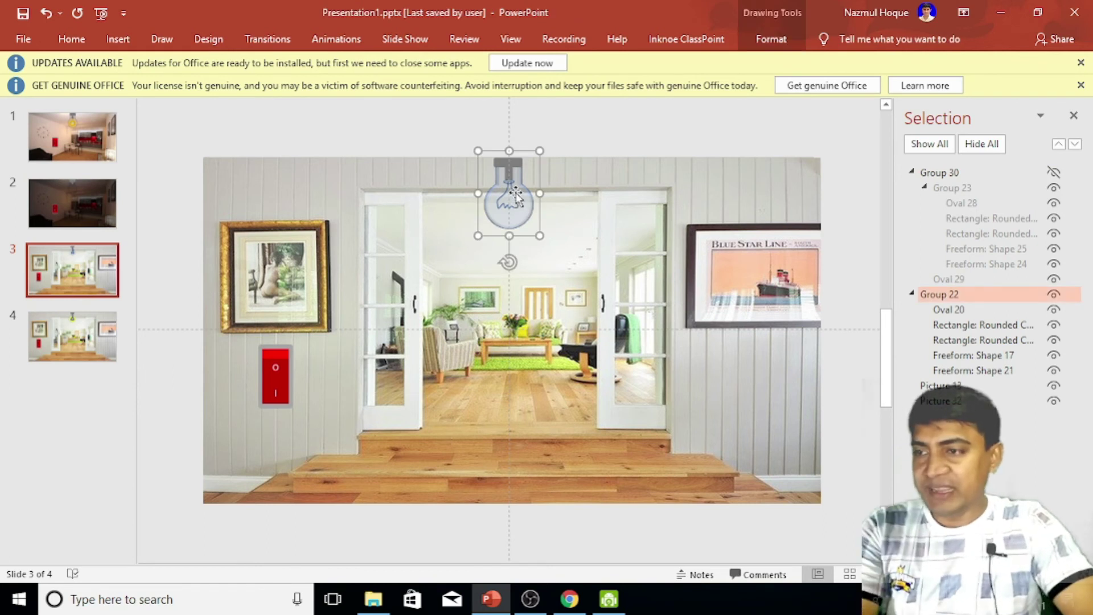
key("Delete")
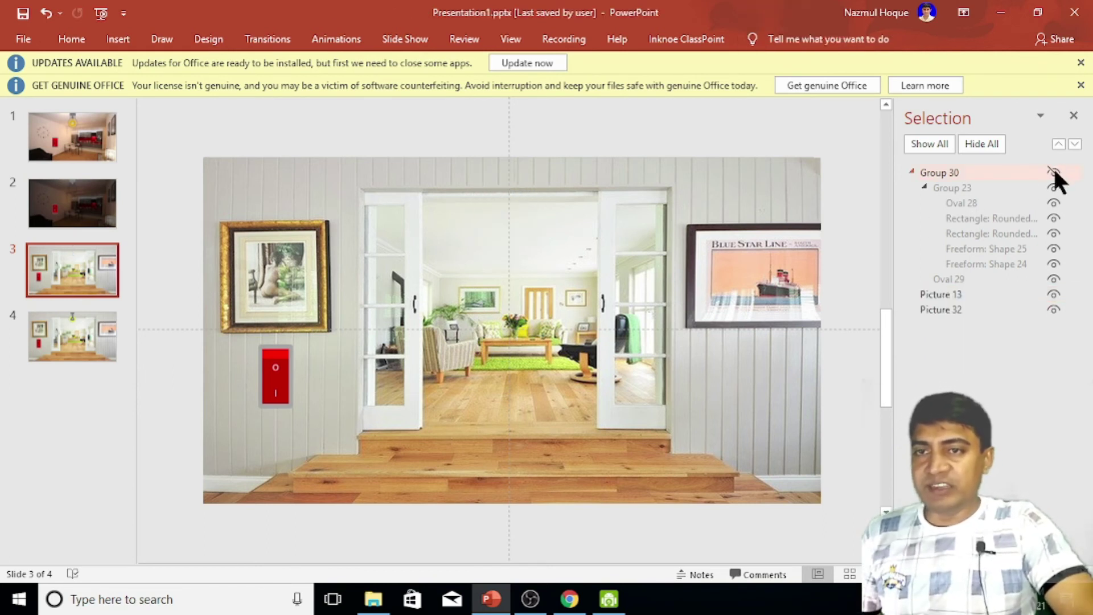
left_click(1054, 171)
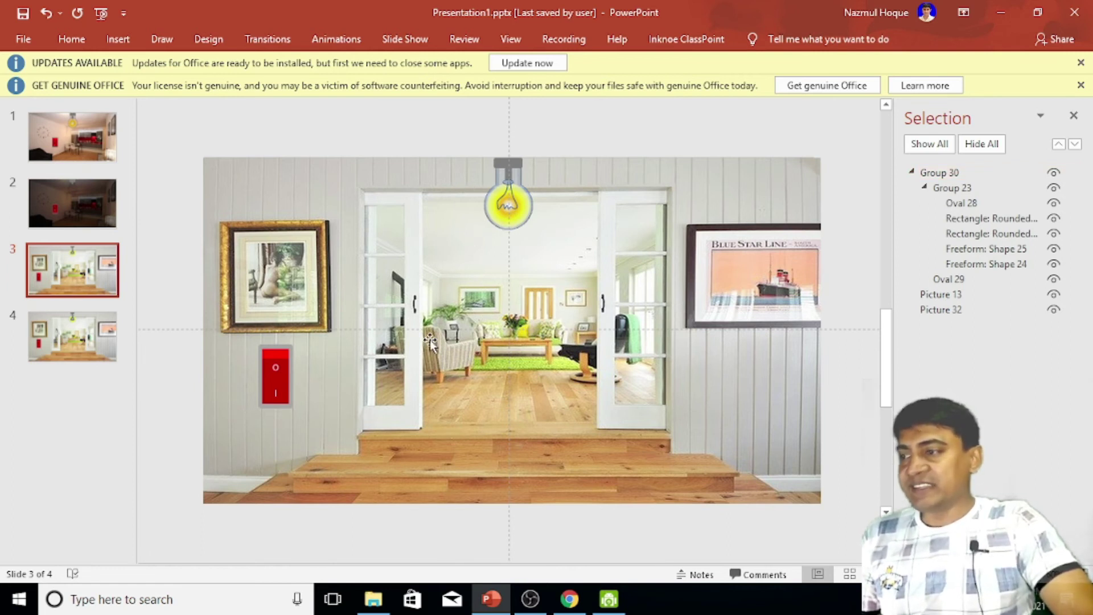
On slide 4, delete the stacked switch Picture 13, keeping switch Picture 14 visible
left_click(60, 342)
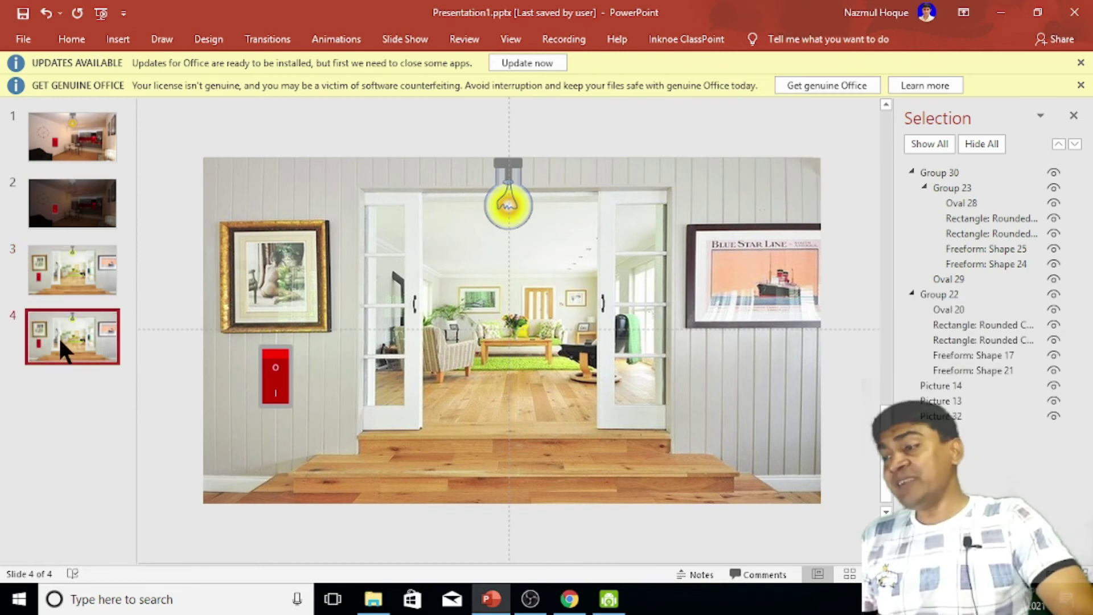
left_click(284, 378)
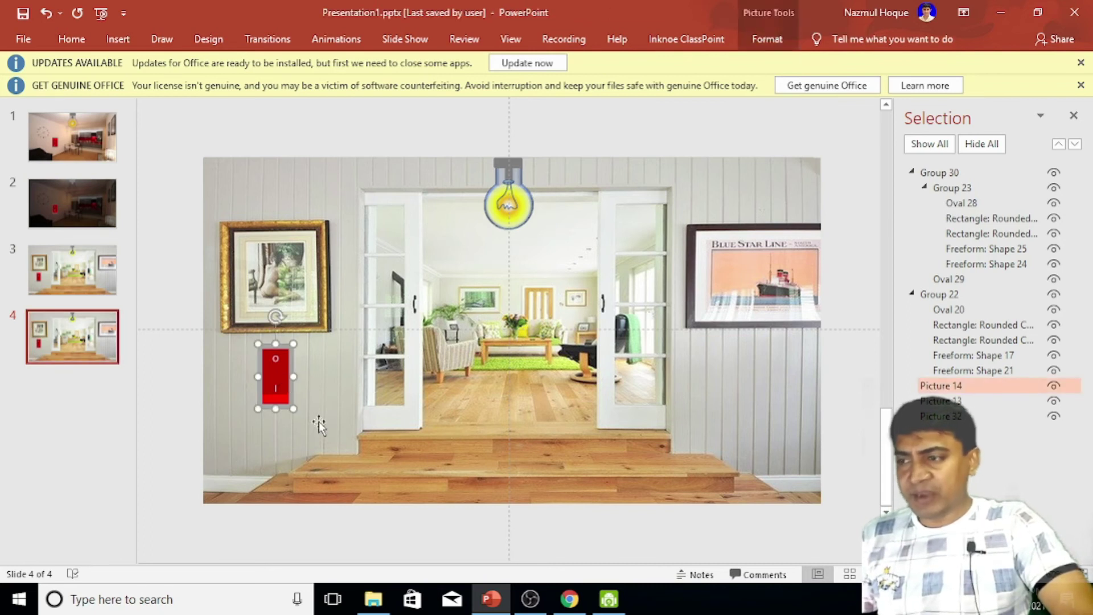
left_click(1053, 386)
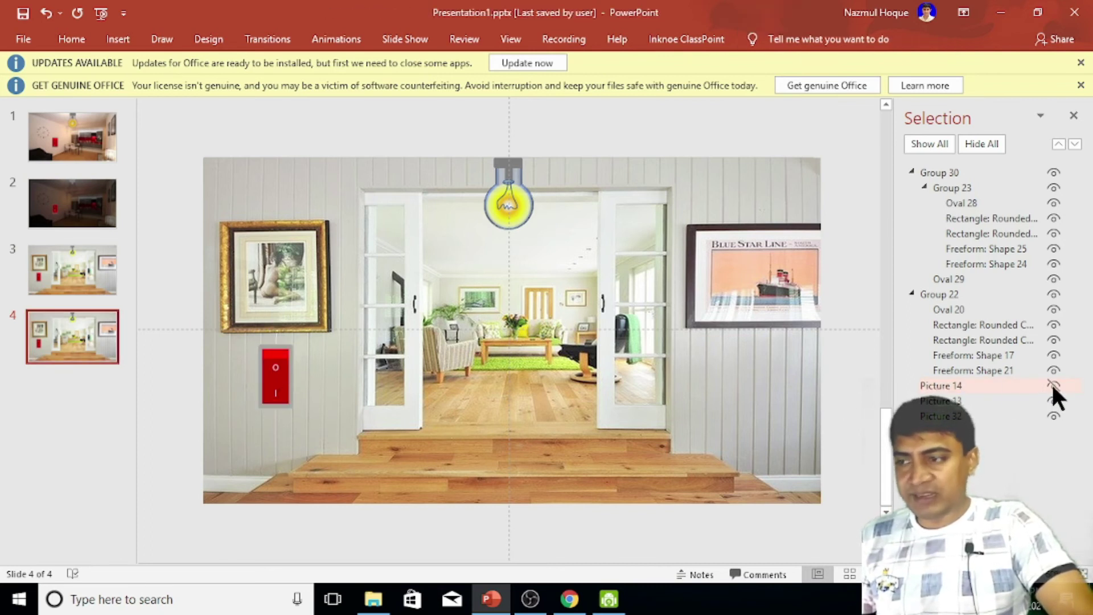
left_click(274, 376)
key("Delete")
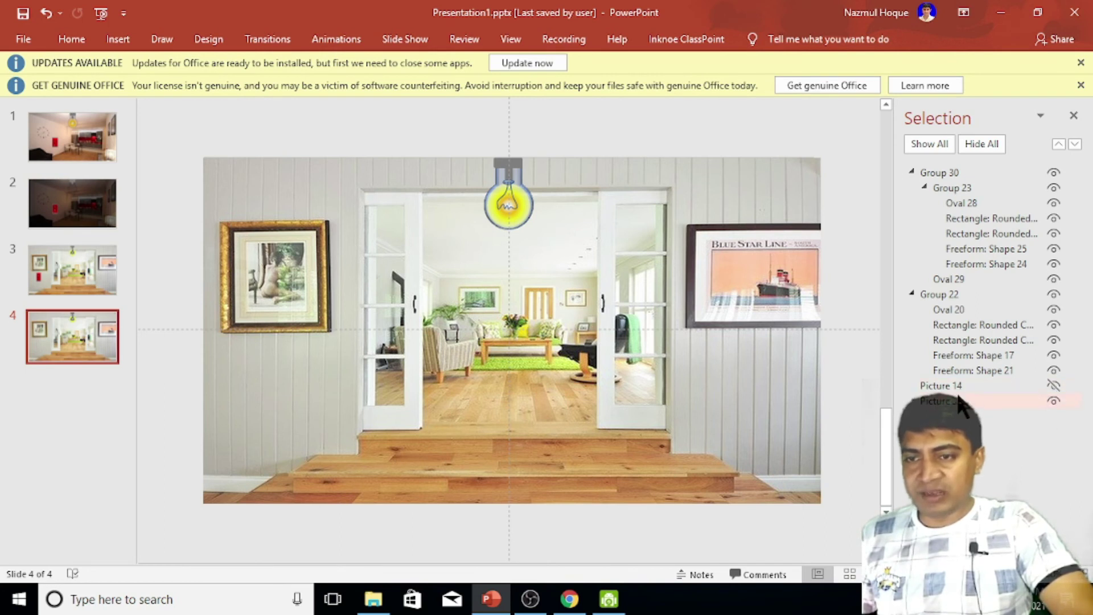
left_click(1053, 385)
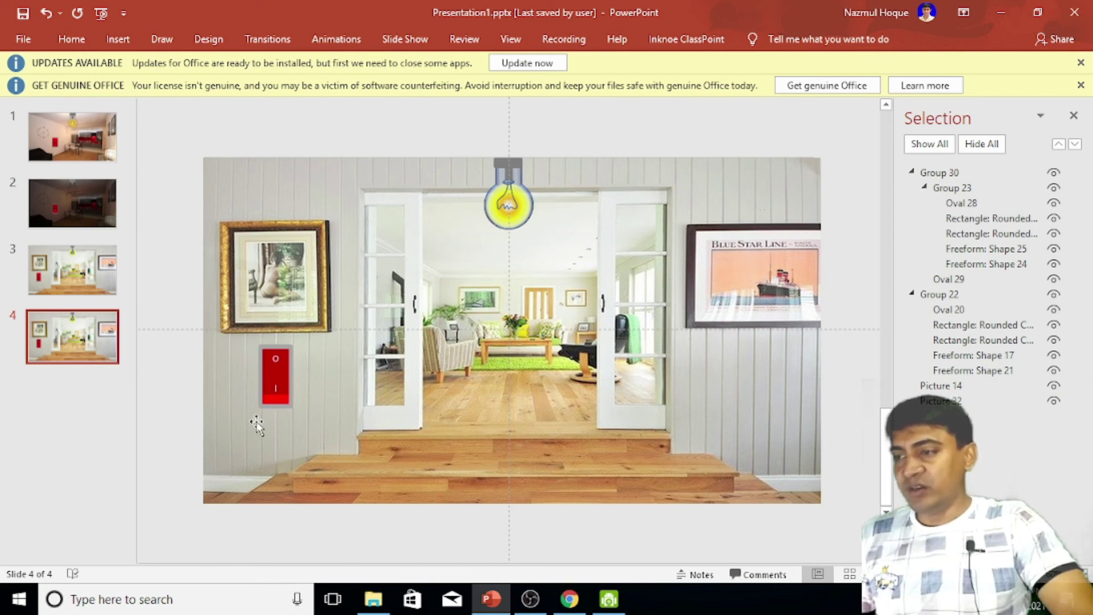
Delete the lit bulb Group 30 from slide 4 and close the Selection Pane
left_click(515, 211)
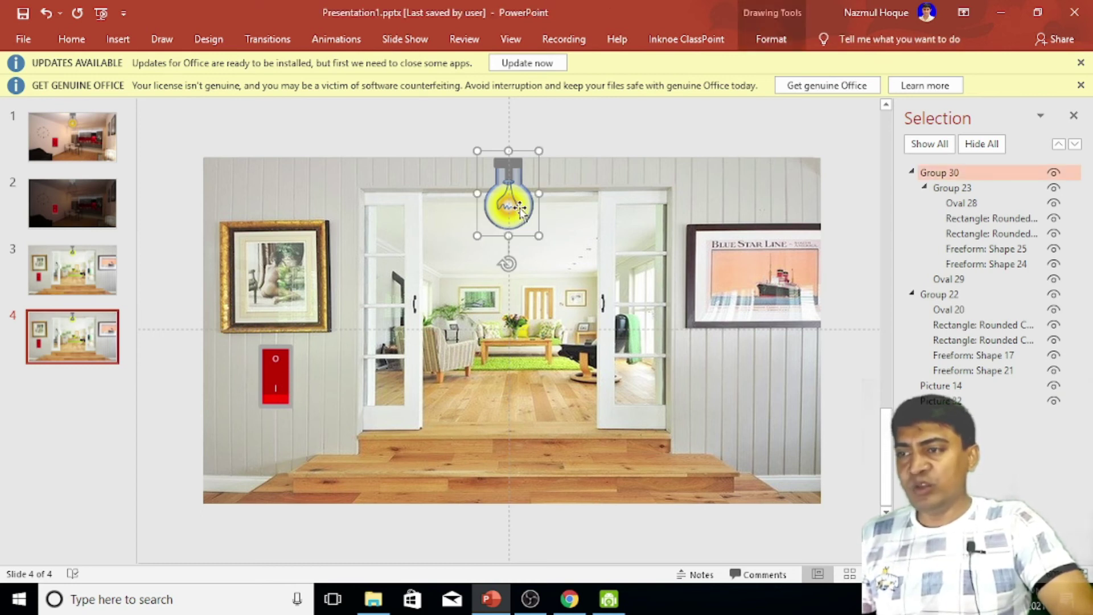
left_click(1053, 171)
left_click(1053, 172)
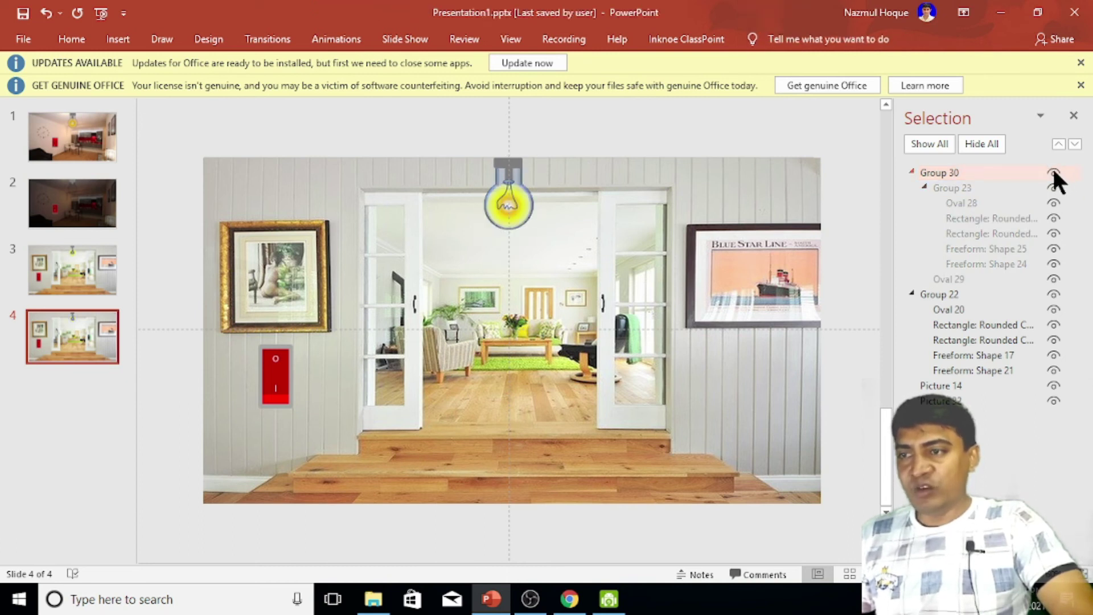
left_click(524, 206)
key("Delete")
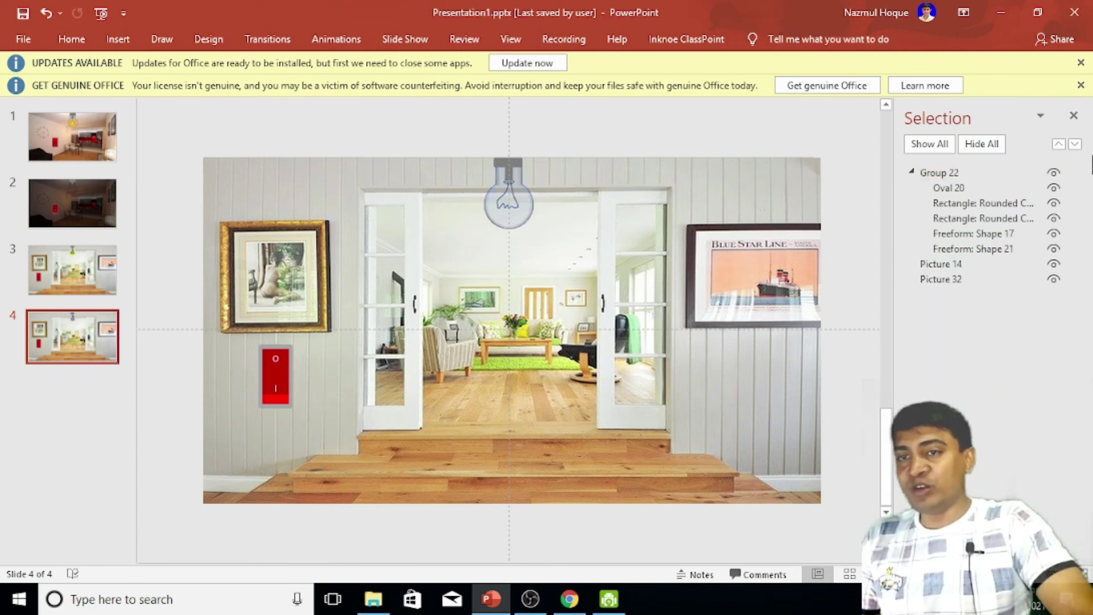
left_click(1074, 116)
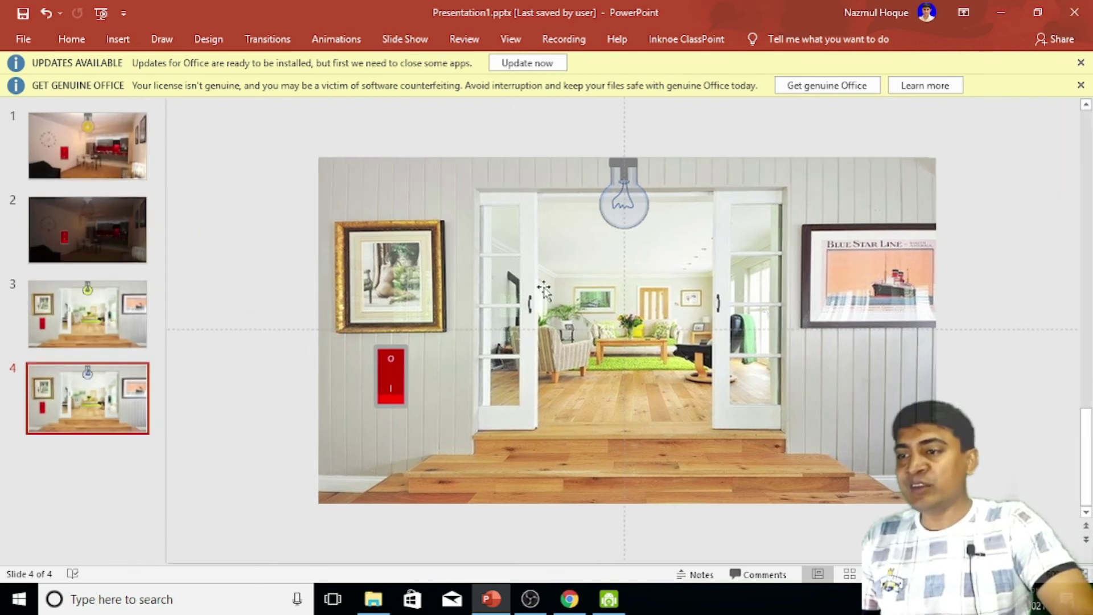
Darken the room picture to −54% brightness, 15% contrast; dim the switch to −18%, 12%
left_click(543, 287)
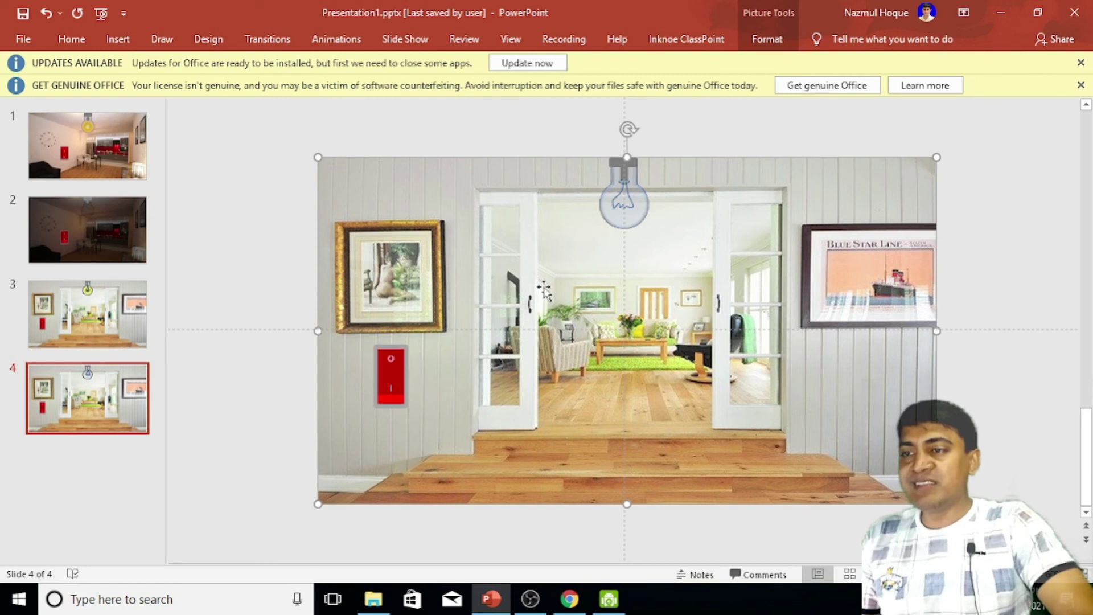
right_click(544, 288)
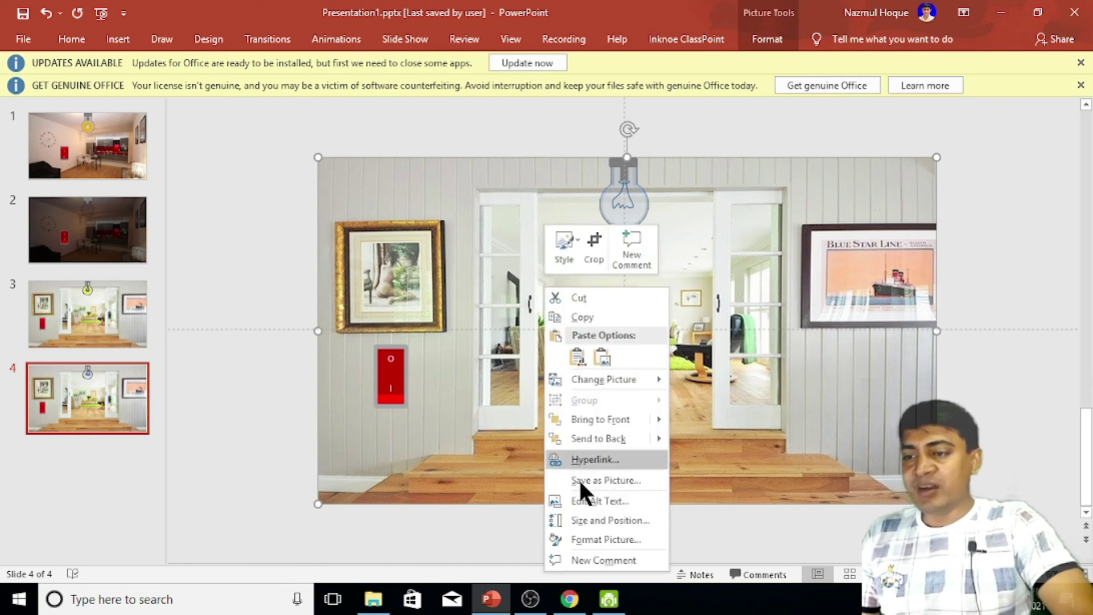
key("Escape")
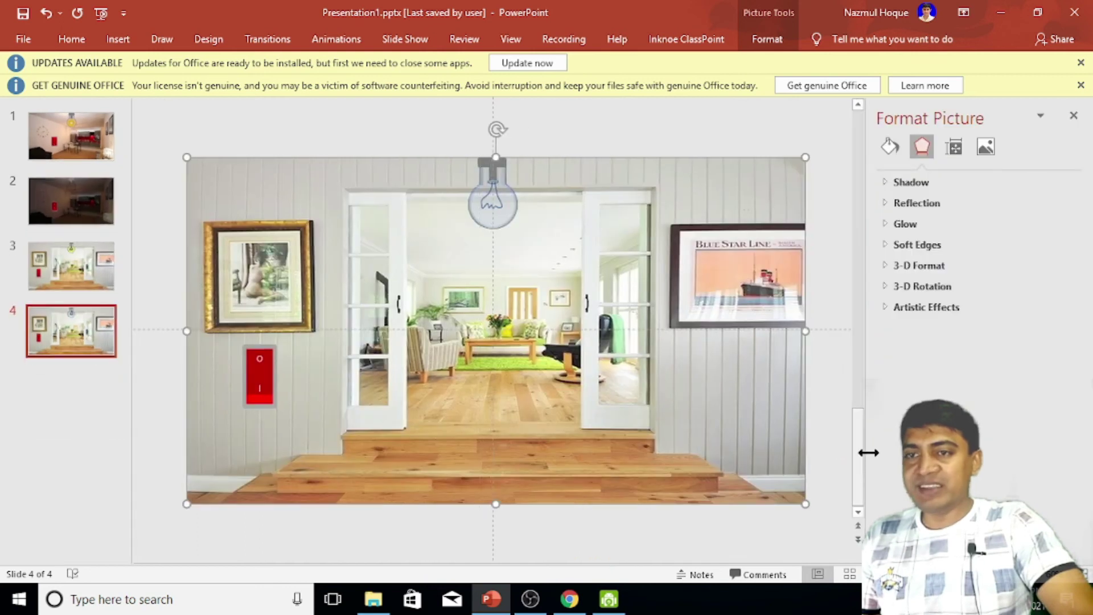
left_click(989, 153)
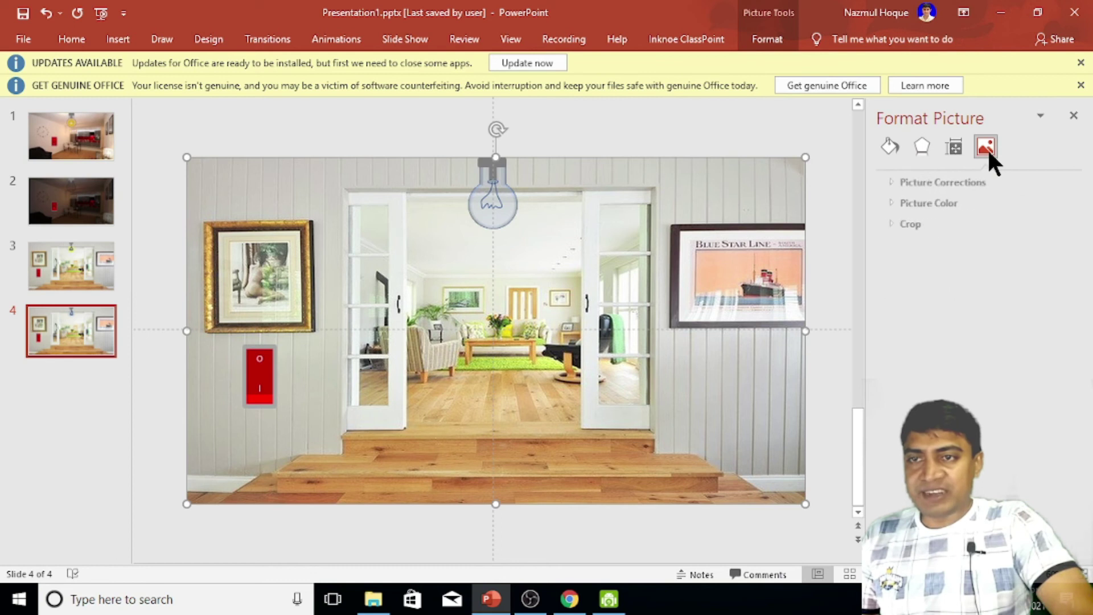
left_click(886, 181)
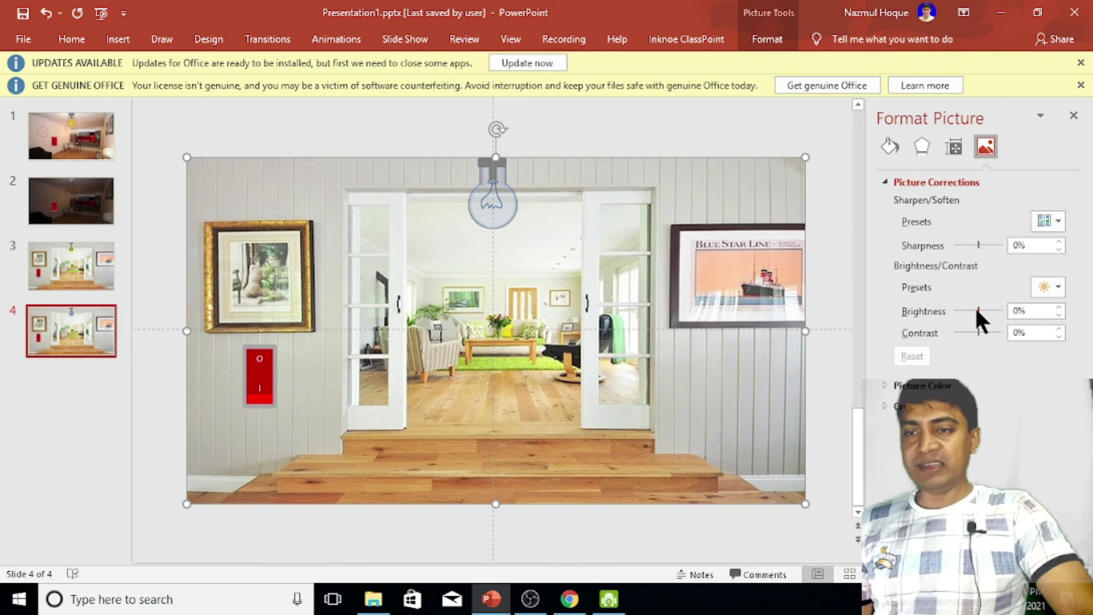
mouse_move(977, 312)
left_mouse_down()
mouse_move(962, 310)
mouse_move(985, 333)
mouse_move(968, 311)
left_mouse_up()
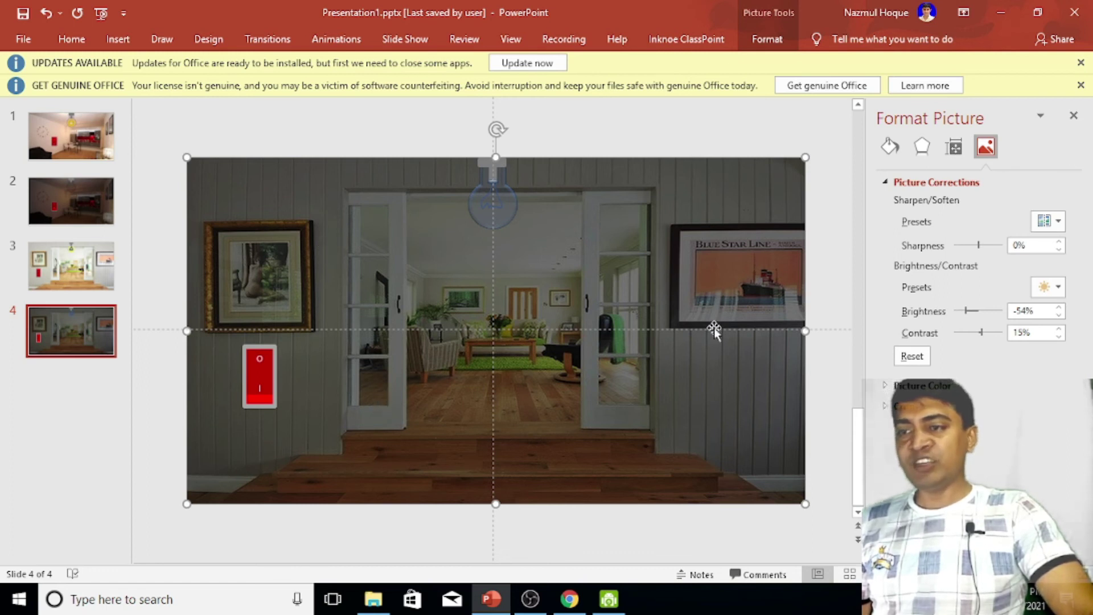
left_click(254, 384)
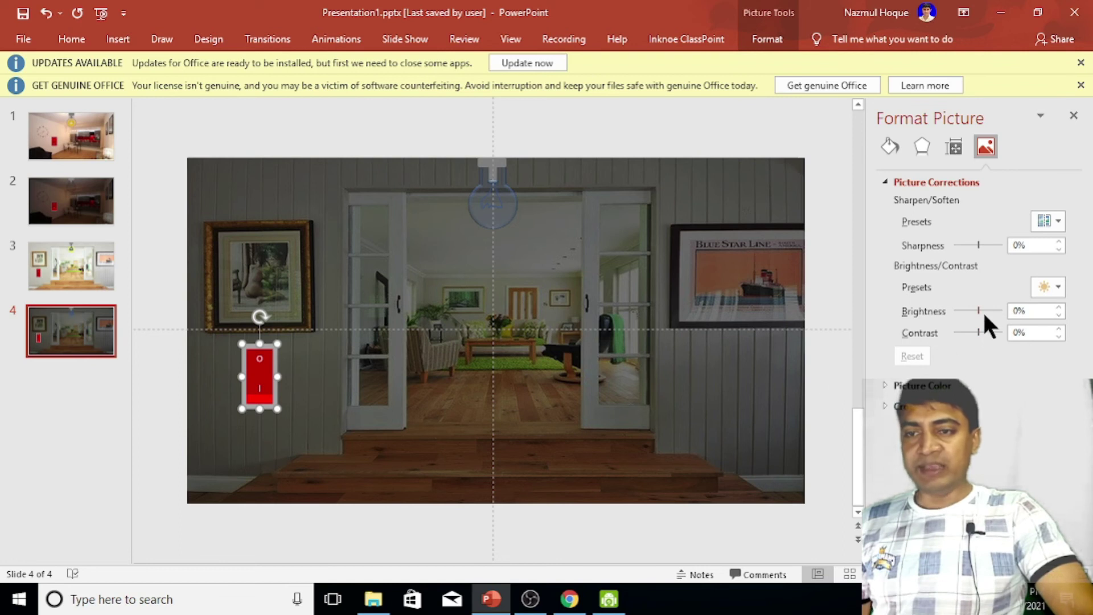
left_click_drag(978, 311, 981, 333)
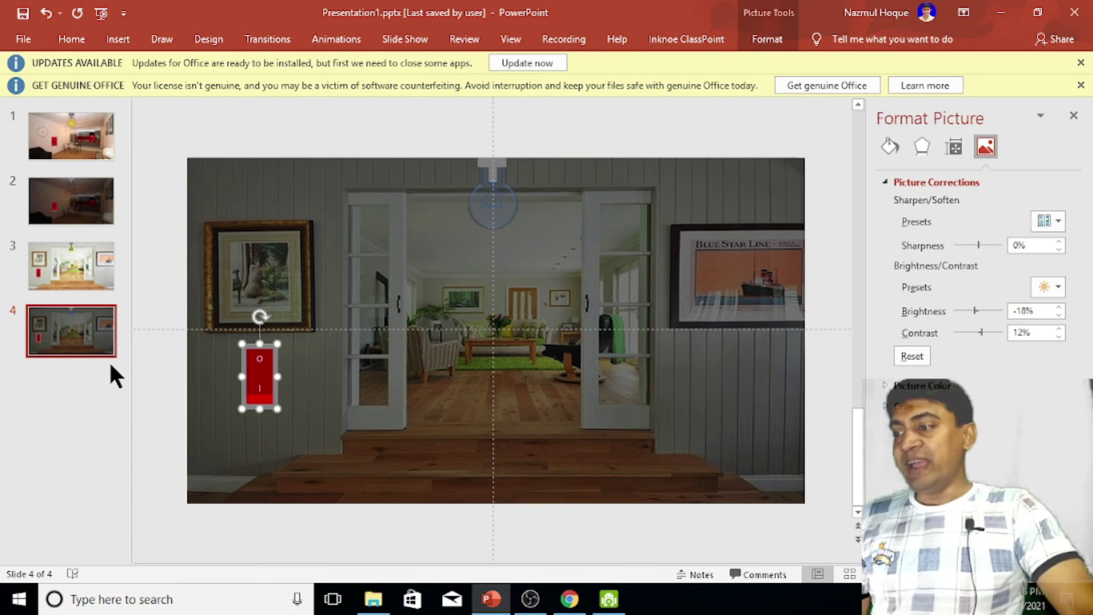
Go to slide 3 and select its red wall switch
left_click(73, 278)
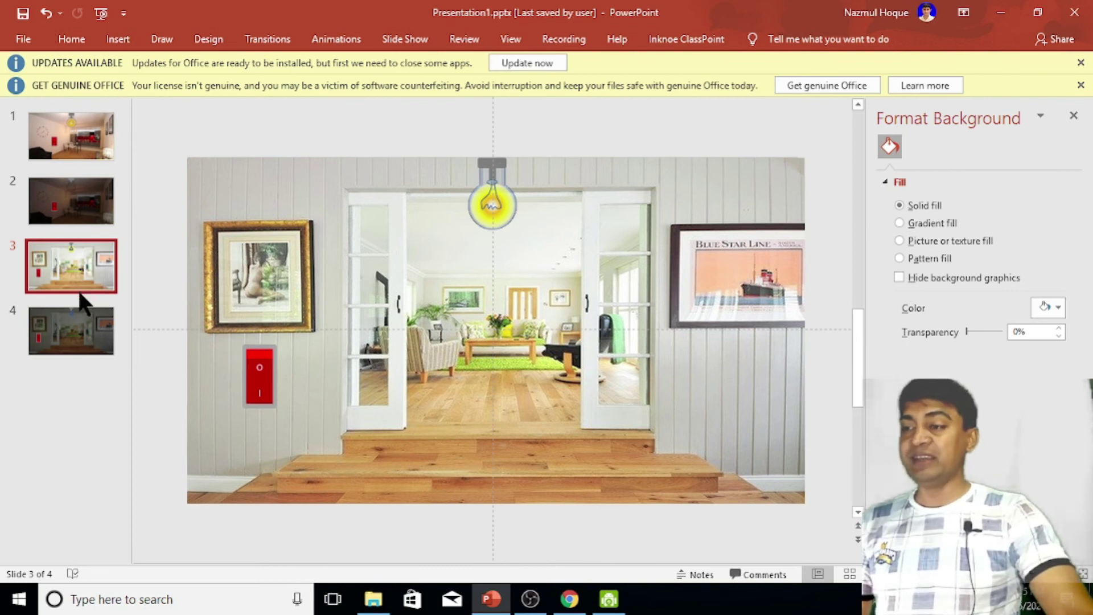
left_click(256, 382)
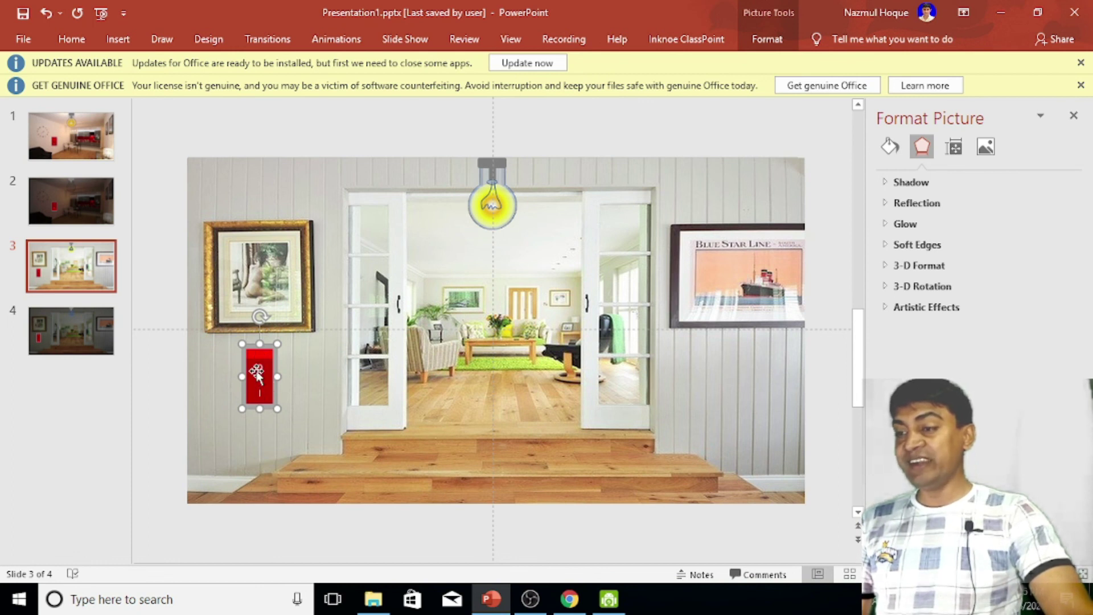
Hyperlink the red switch on slide 3 to Slide 4 as a place in this document
right_click(256, 370)
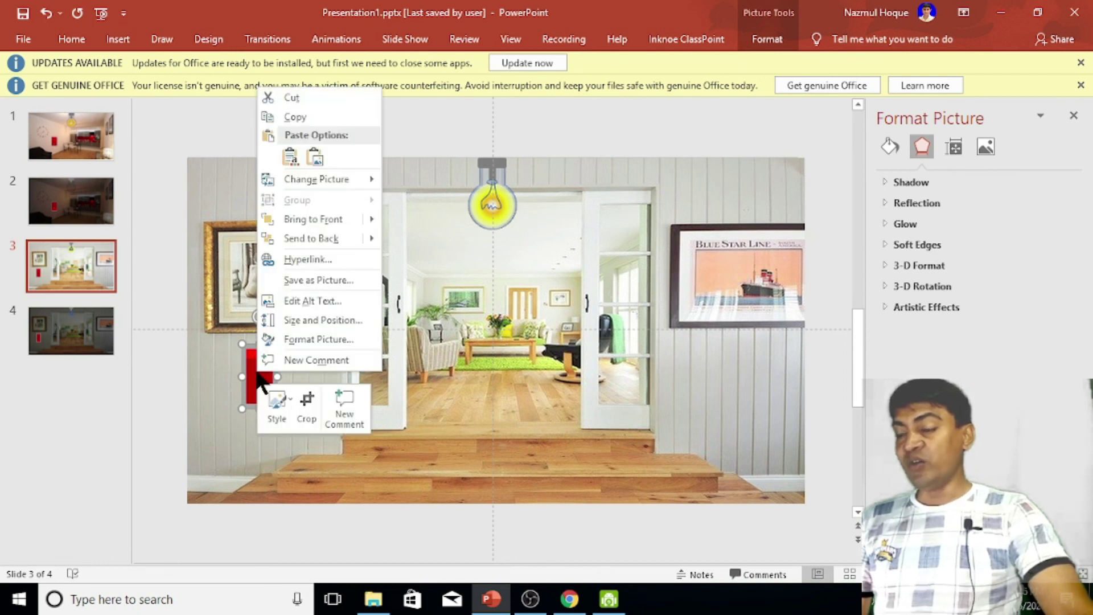
left_click(302, 258)
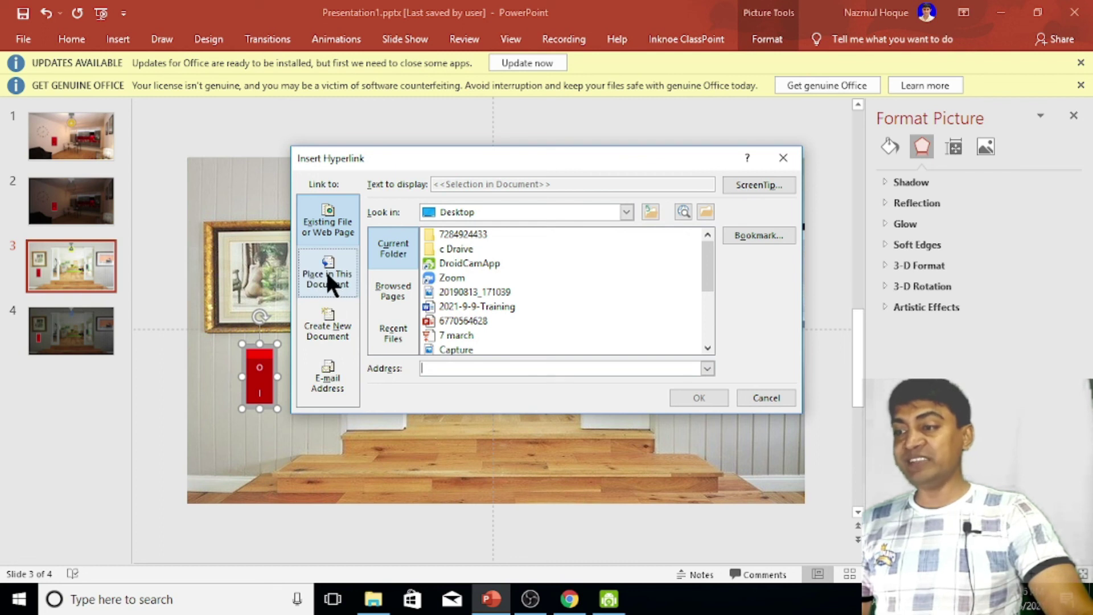
left_click(330, 277)
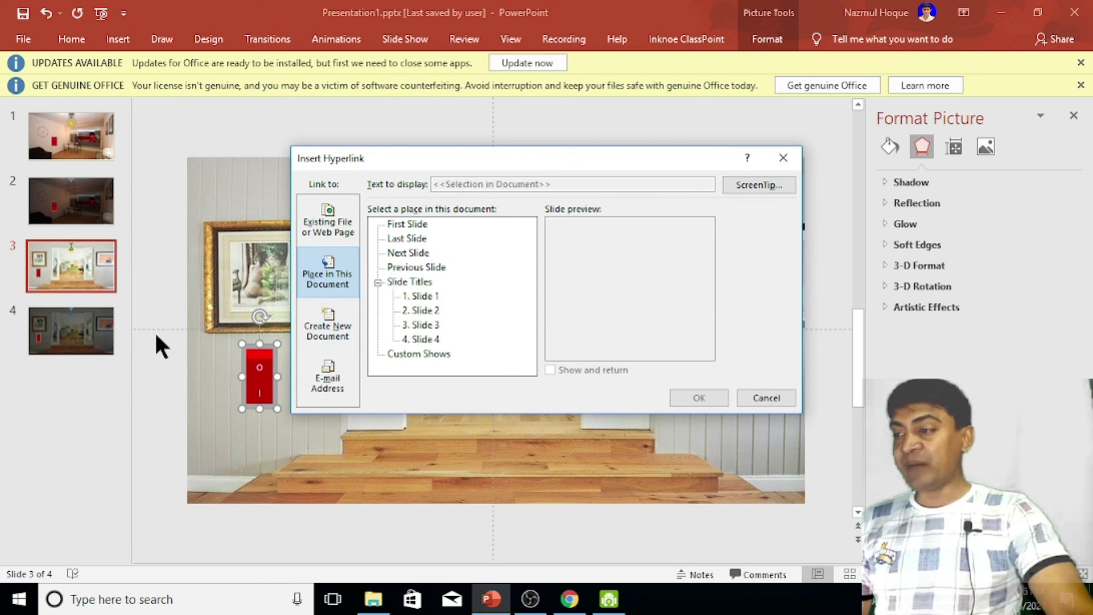
left_click(405, 337)
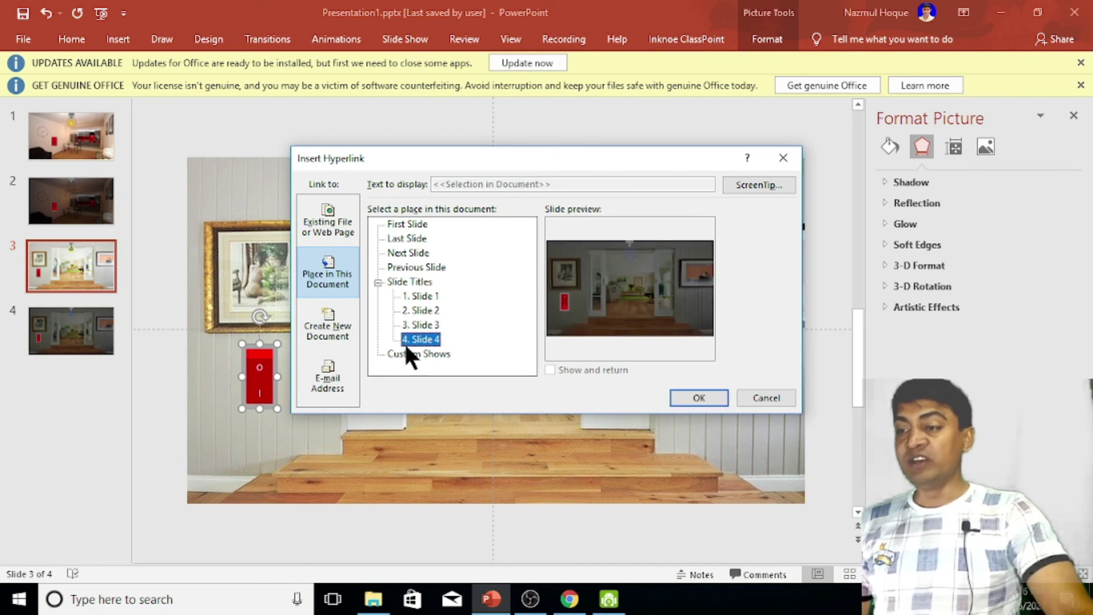
left_click(697, 397)
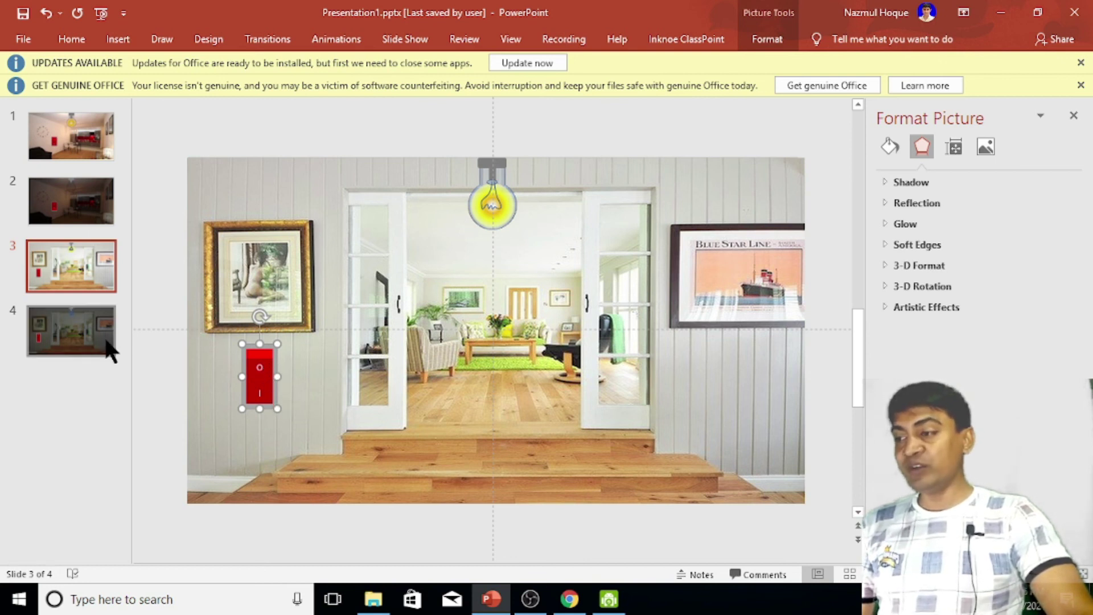
Hyperlink slide 4's dimmed switch back to Slide 3, then go back to slide 3
left_click(71, 344)
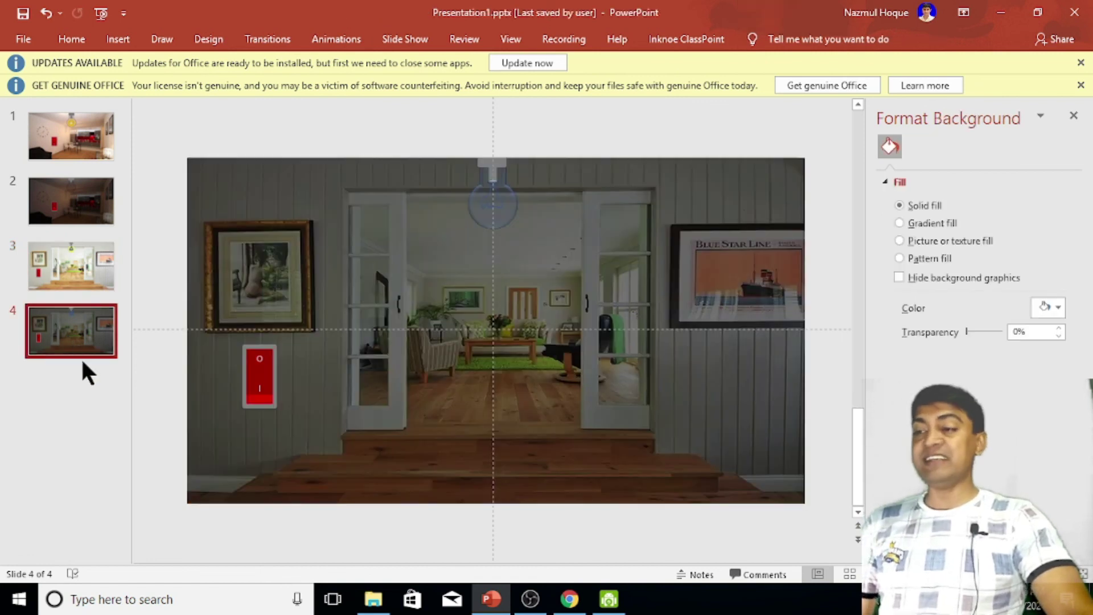
left_click(269, 382)
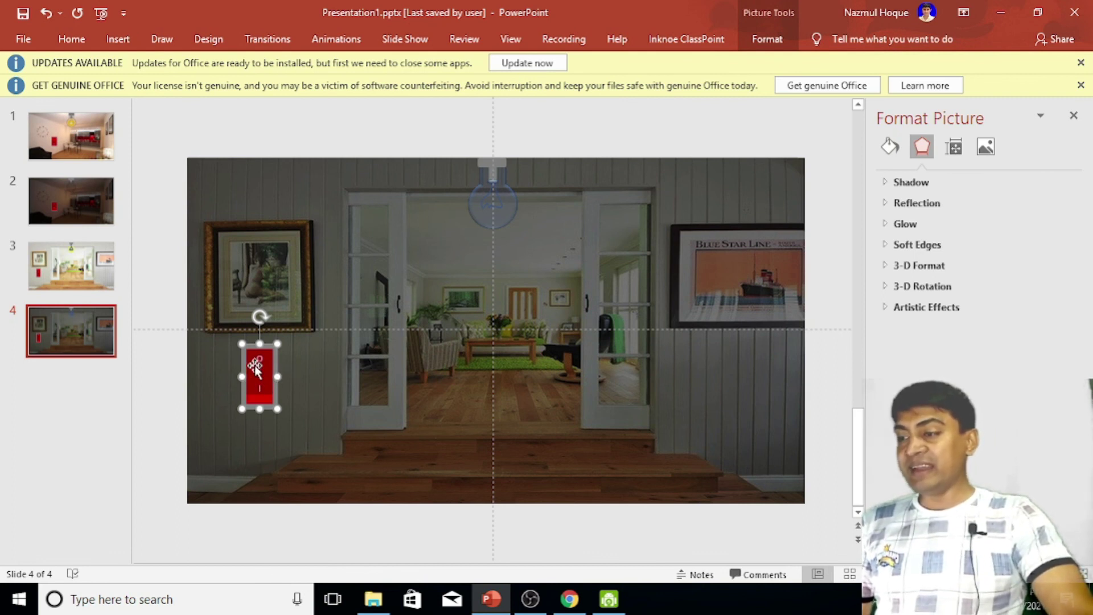
right_click(257, 370)
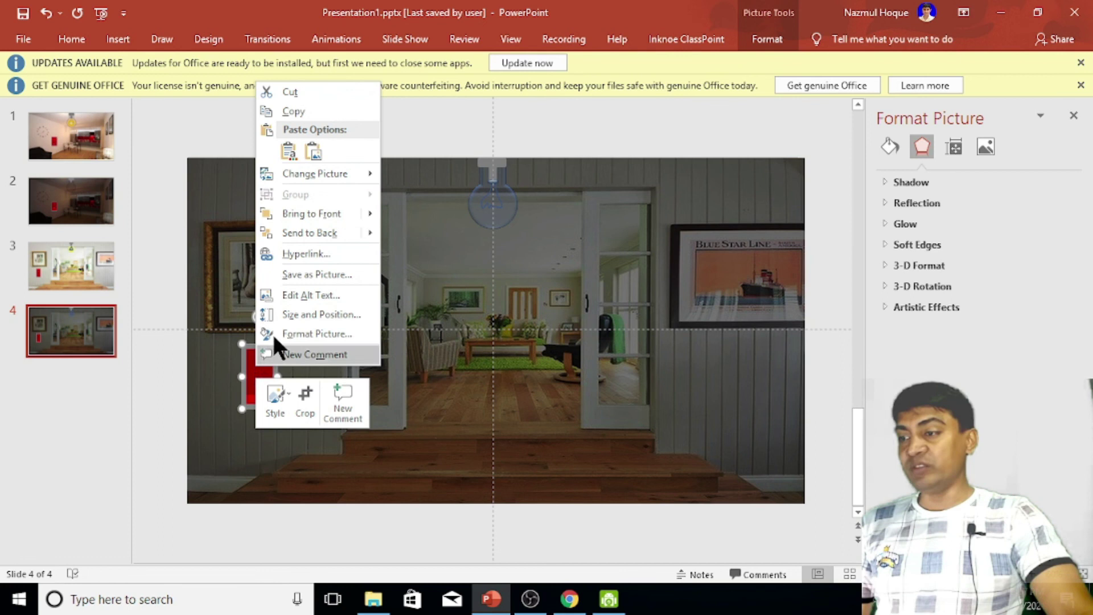
left_click(303, 254)
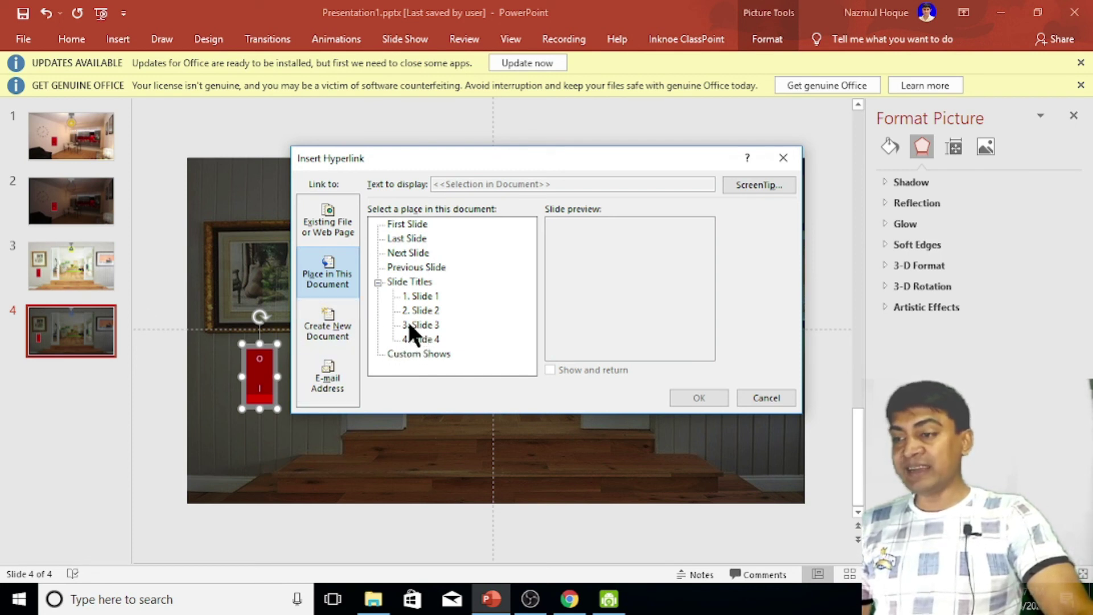
left_click(413, 325)
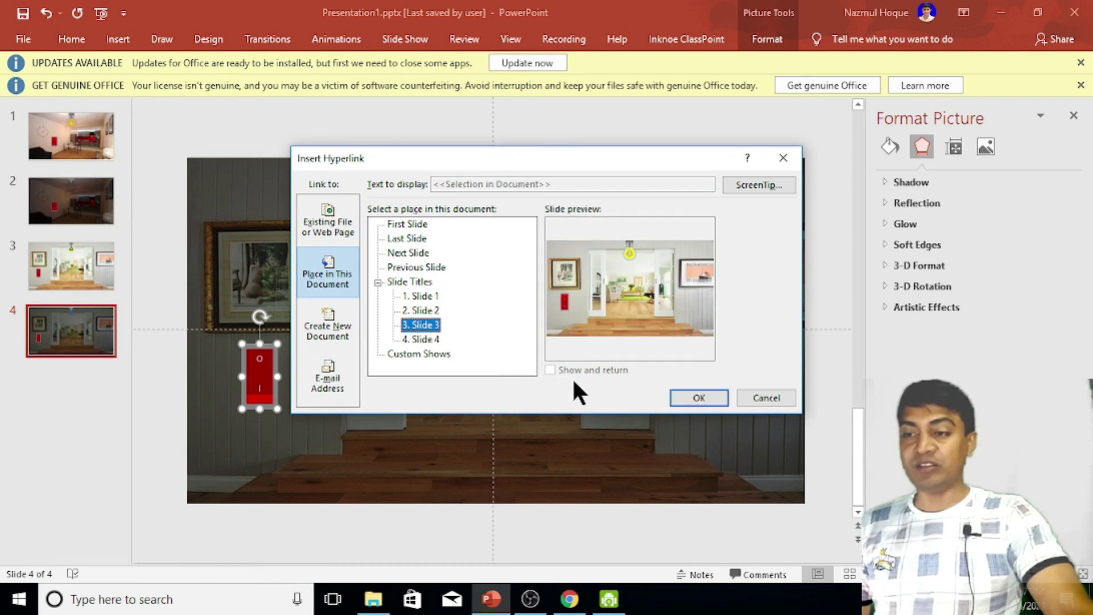
left_click(693, 395)
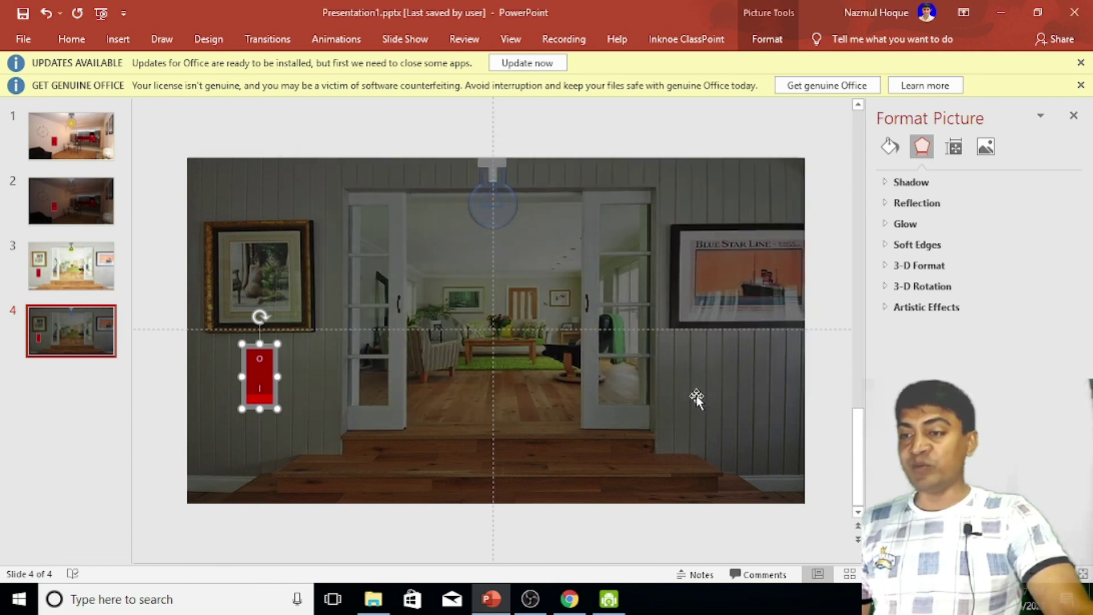
left_click(73, 268)
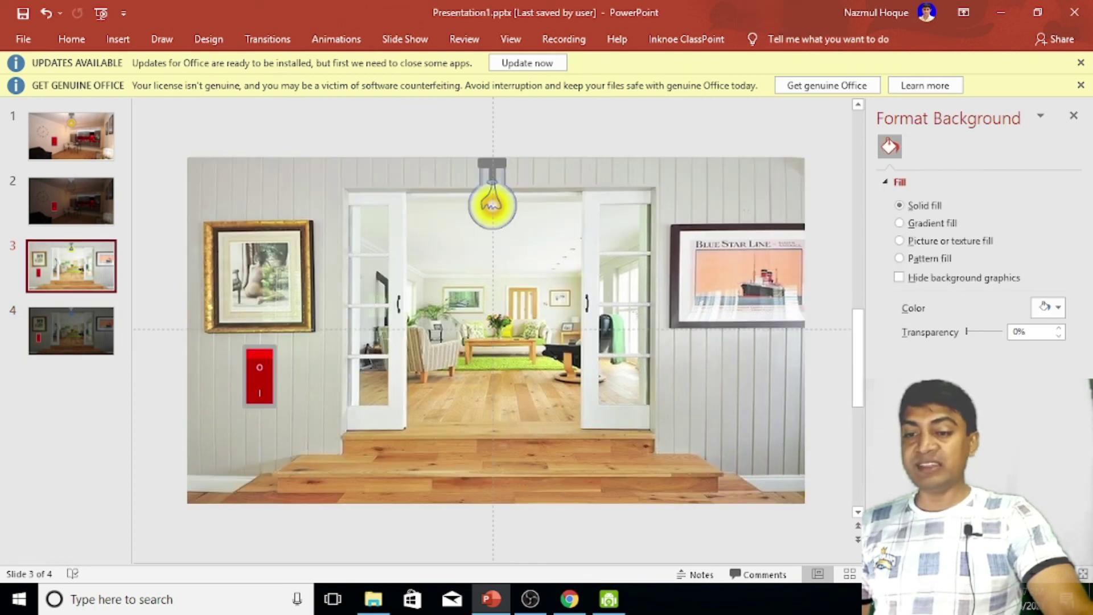
Run the slide show from slide 3 and click the switch repeatedly to toggle lit and dark rooms
key("shift+F5")
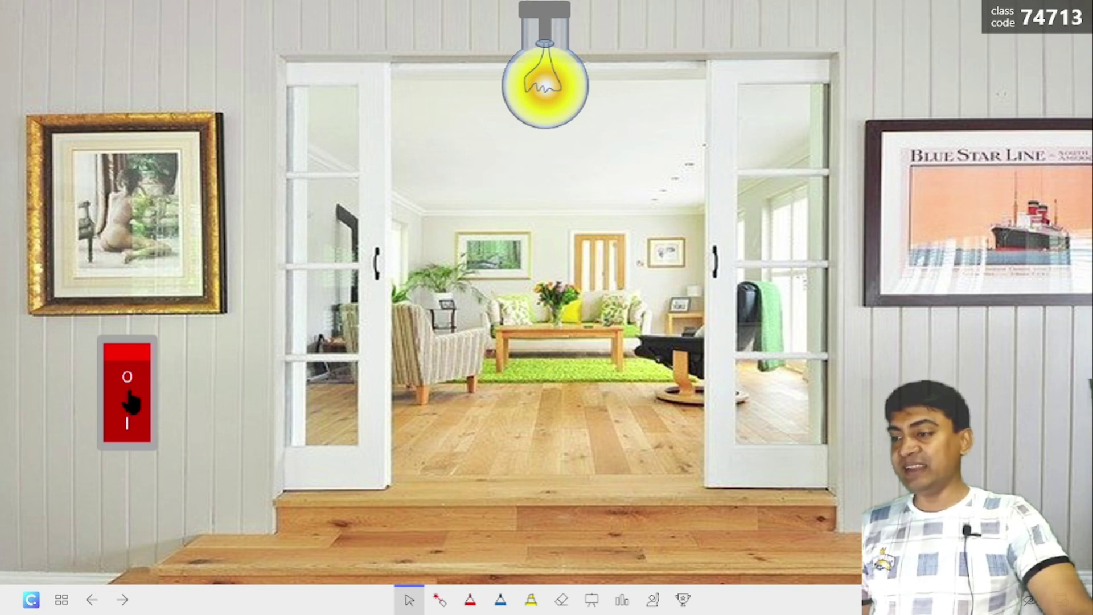
left_click(130, 401)
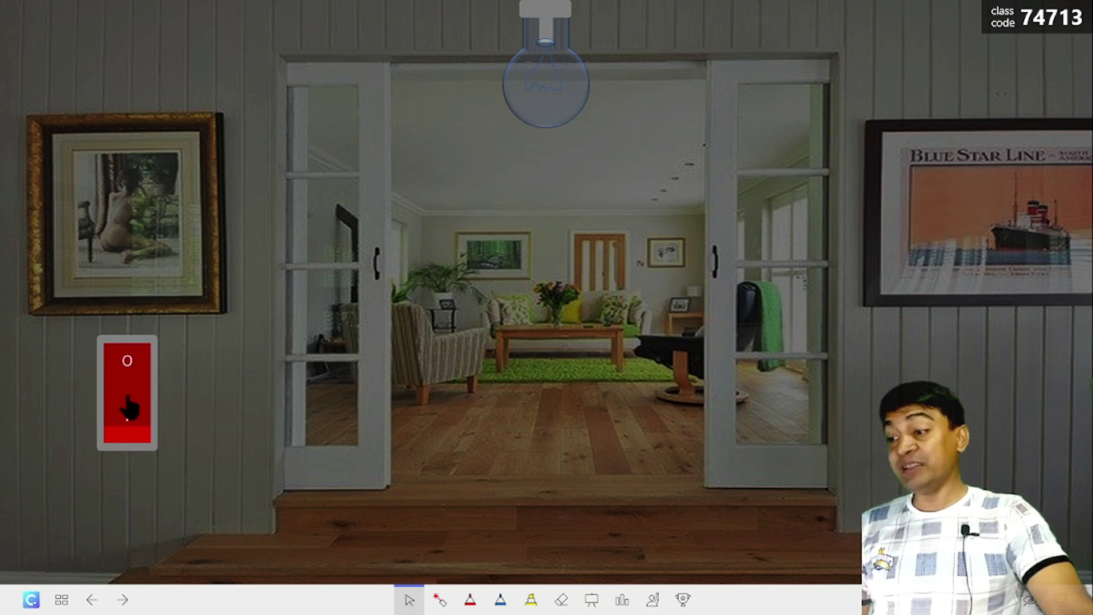
left_click(128, 407)
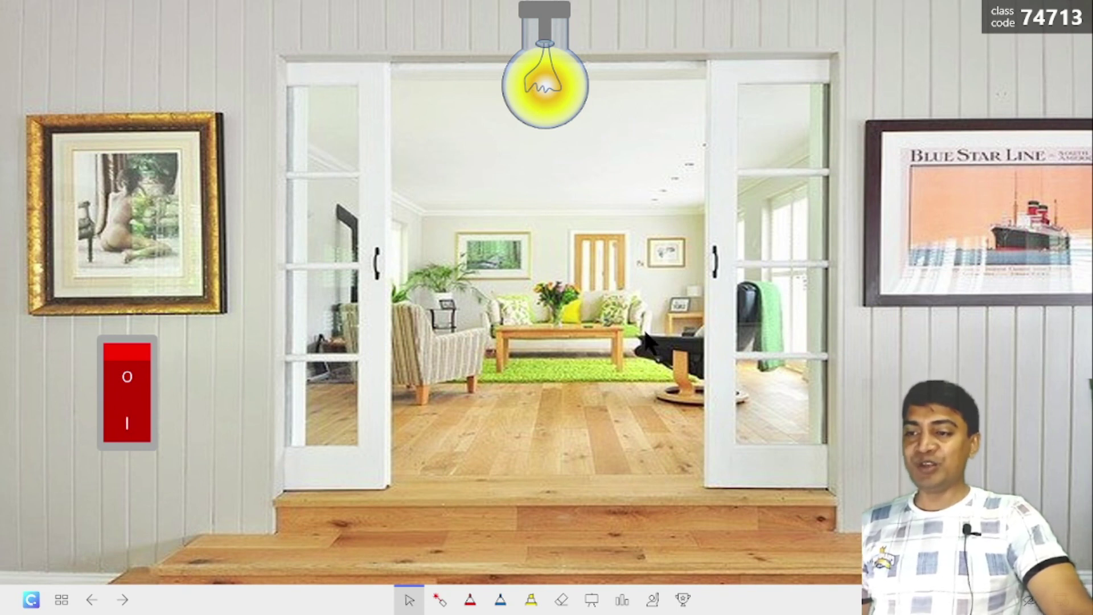
left_click(126, 396)
left_click(126, 399)
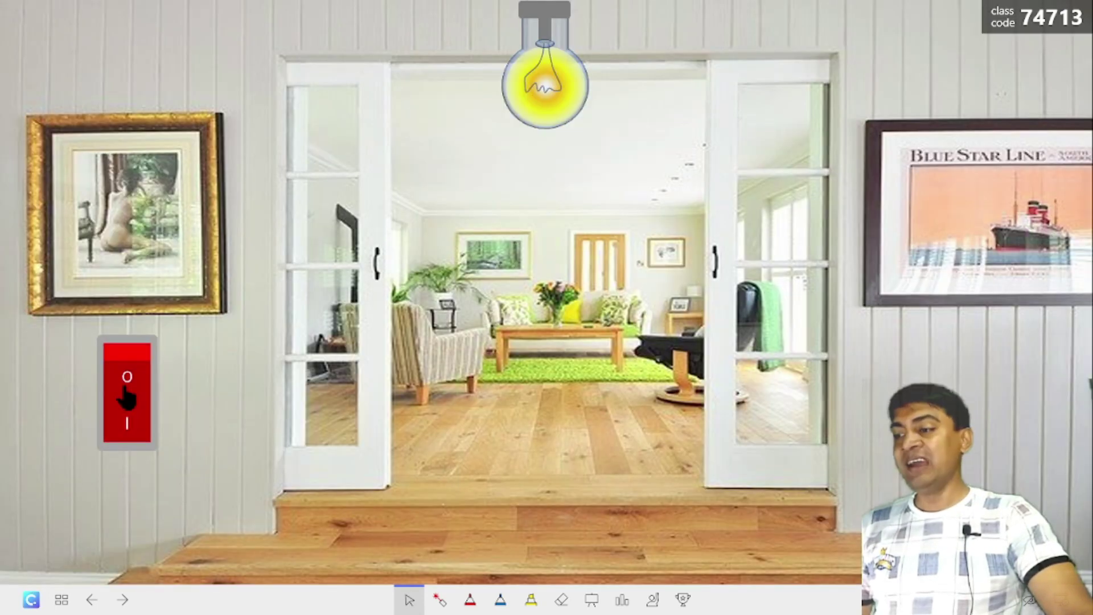
left_click(127, 398)
left_click(126, 398)
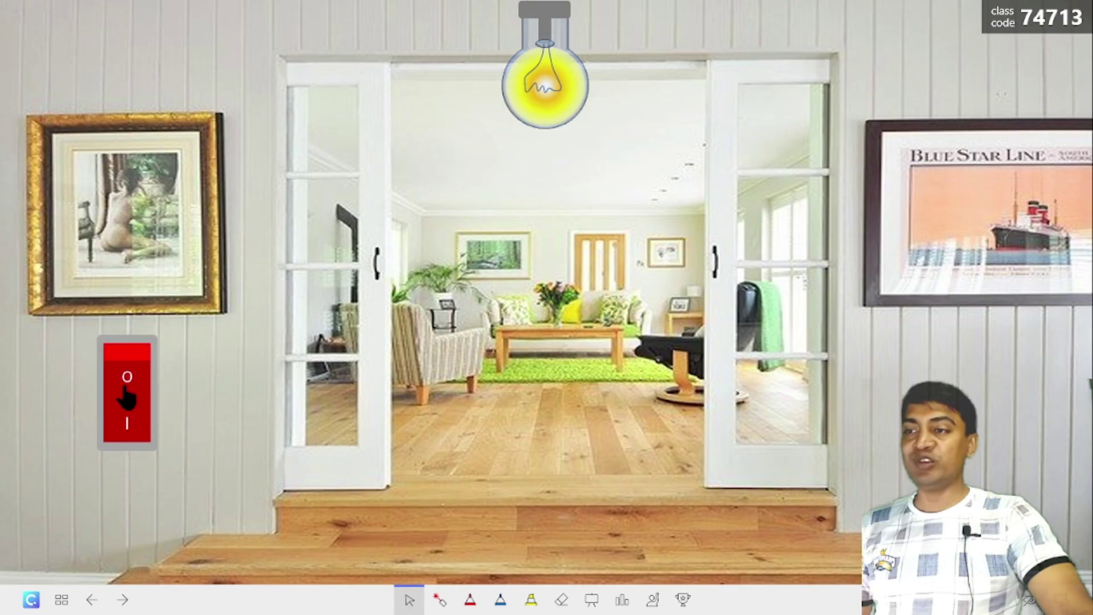
left_click(126, 398)
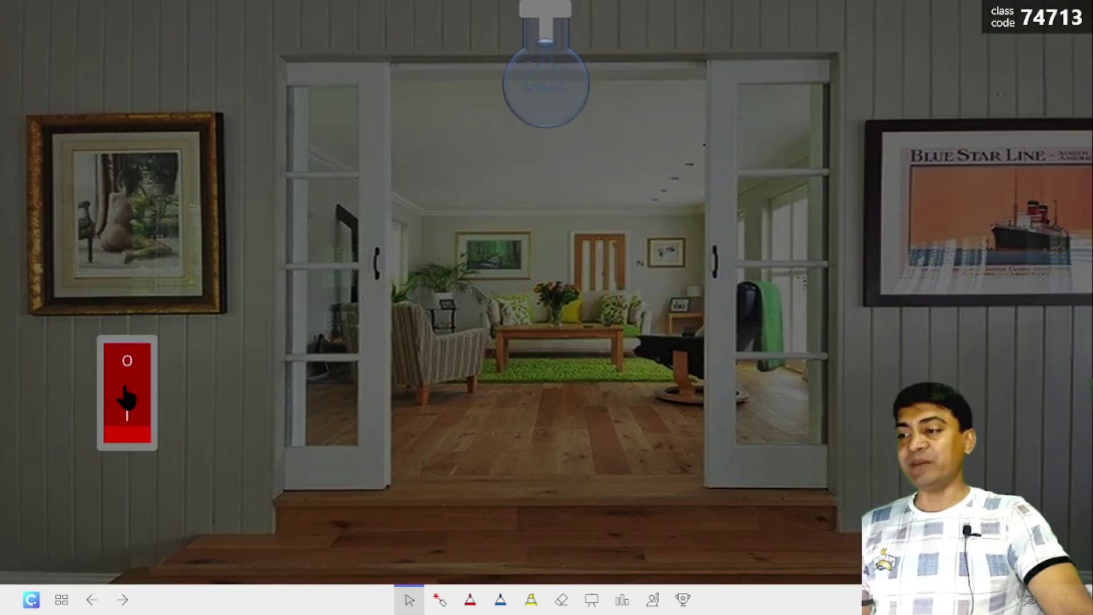
right_click(462, 340)
left_click(510, 329)
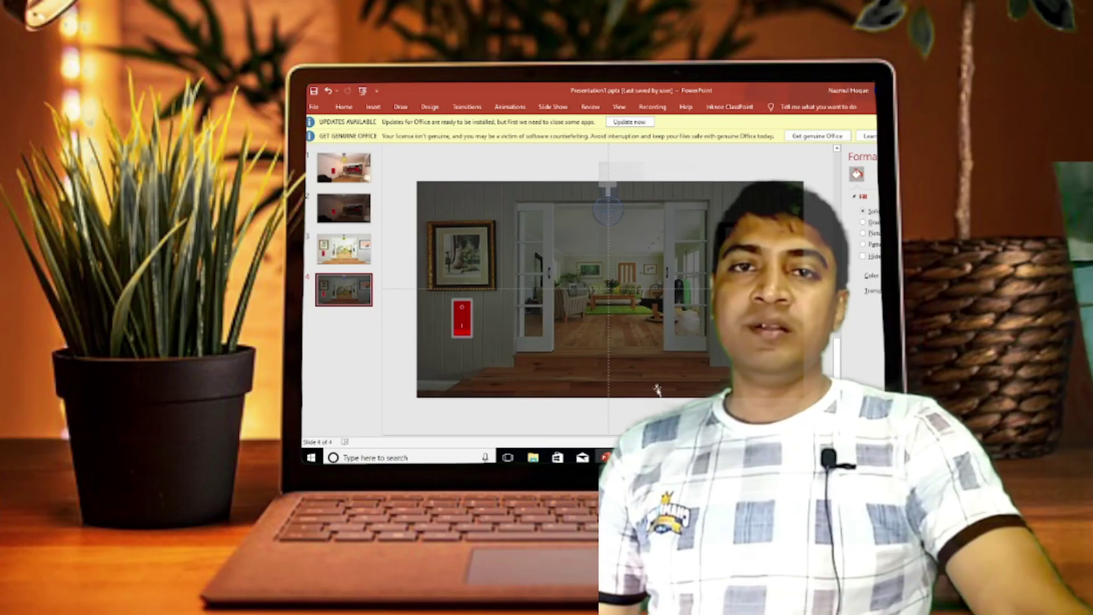